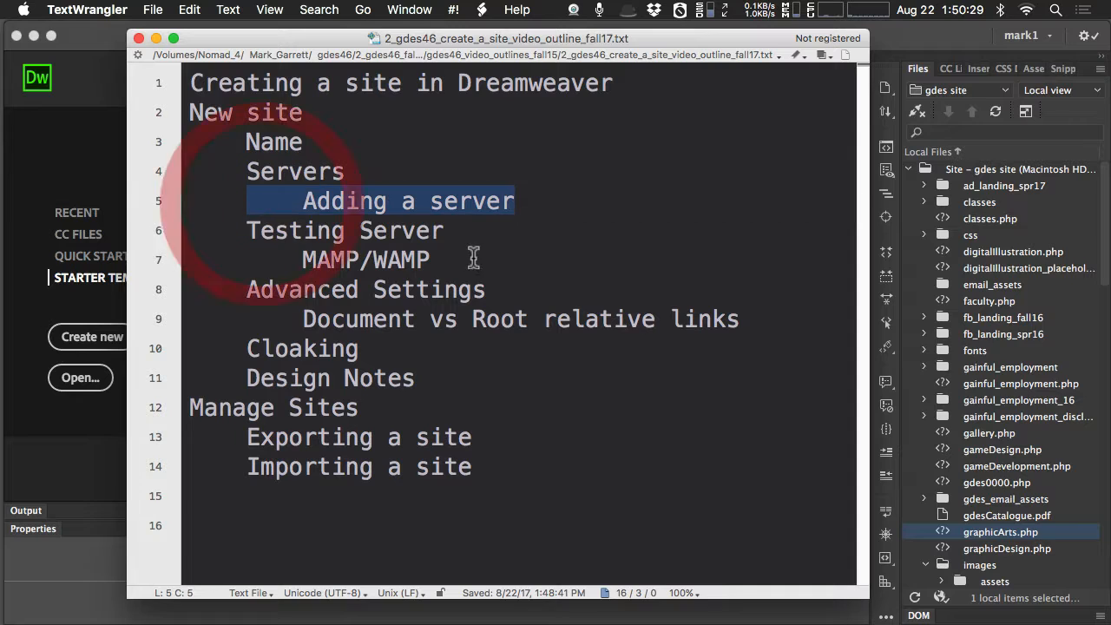
Shorten the "MAMP/WAMP" line under Testing Server in the outline to "MAMP".
{"action": "left_click_drag", "start_coordinate": [429, 261], "coordinate": [213, 231]}
{"action": "left_click", "coordinate": [371, 263]}
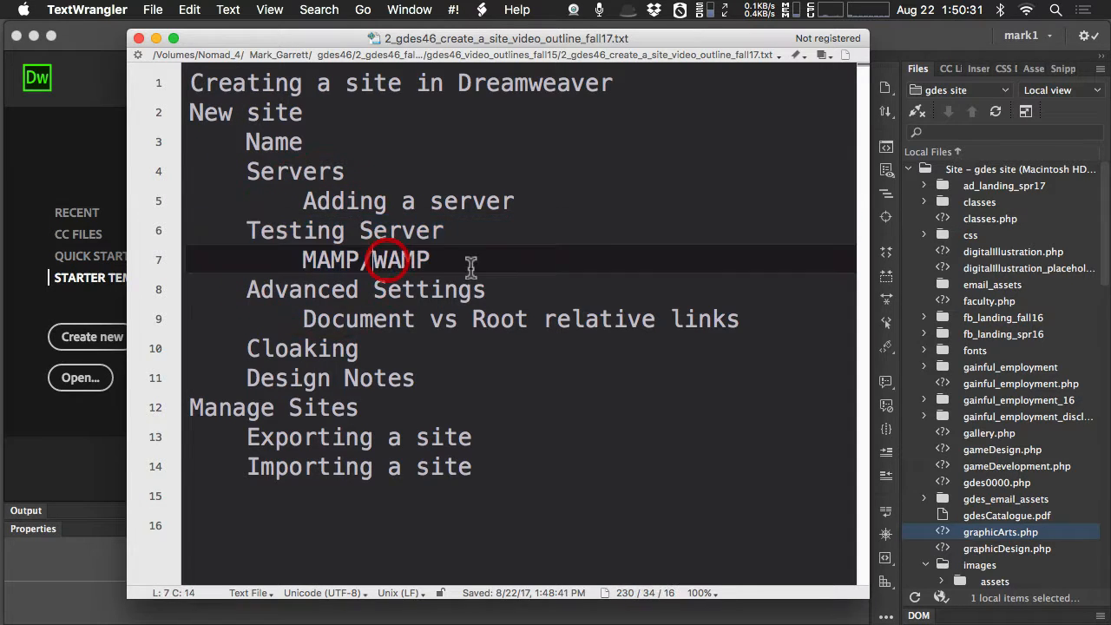
{"action": "left_click", "coordinate": [447, 261]}
{"action": "key", "text": "BackSpace"}
{"action": "key", "text": "BackSpace"}
{"action": "key", "text": "BackSpace"}
{"action": "key", "text": "BackSpace"}
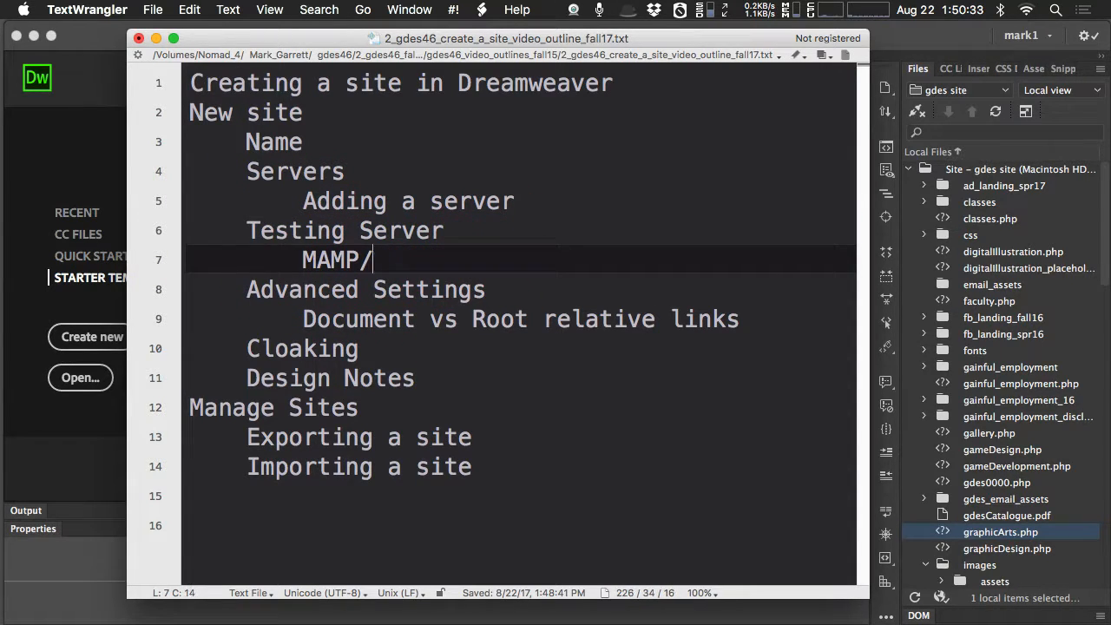
Minimize the outline document and switch to Dreamweaver.
{"action": "left_click_drag", "start_coordinate": [487, 290], "coordinate": [234, 292]}
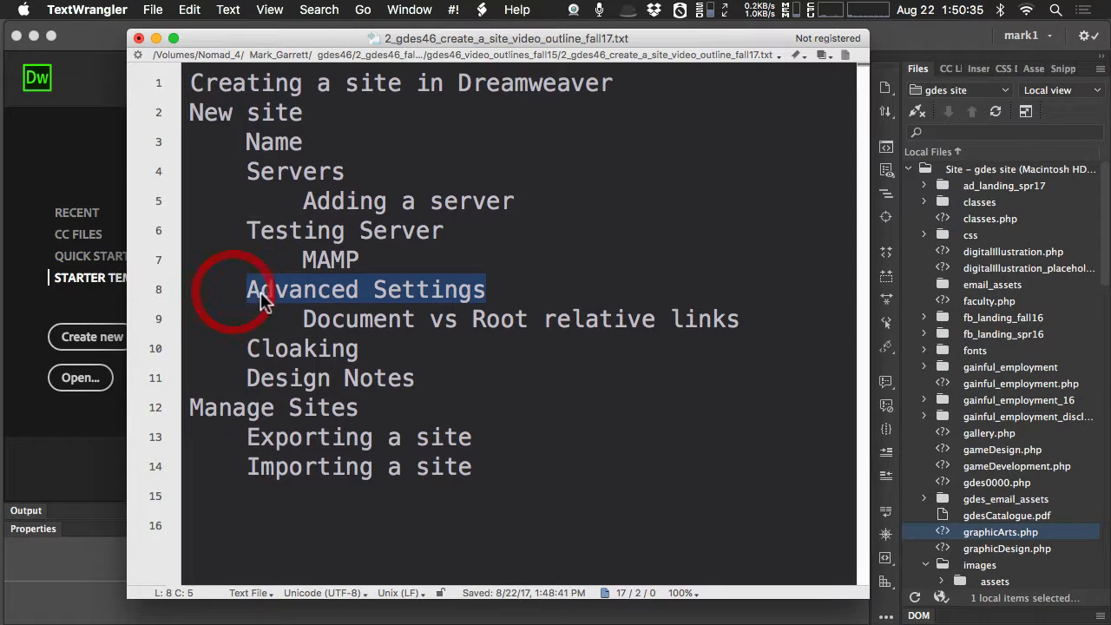
{"action": "left_click_drag", "start_coordinate": [793, 321], "coordinate": [205, 292]}
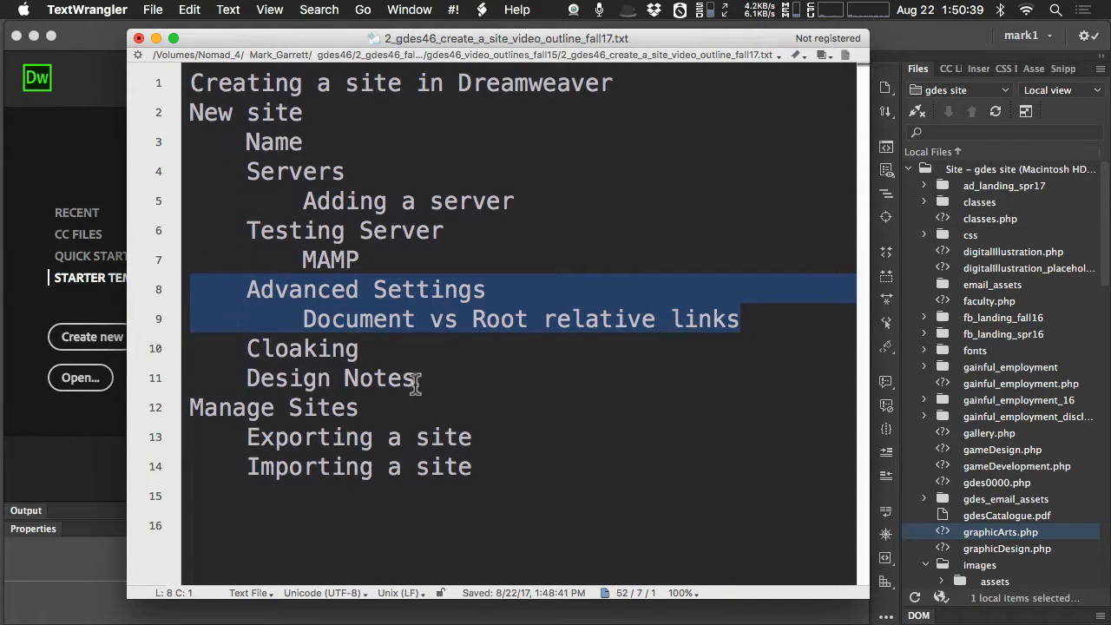
{"action": "left_click_drag", "start_coordinate": [248, 437], "coordinate": [503, 469]}
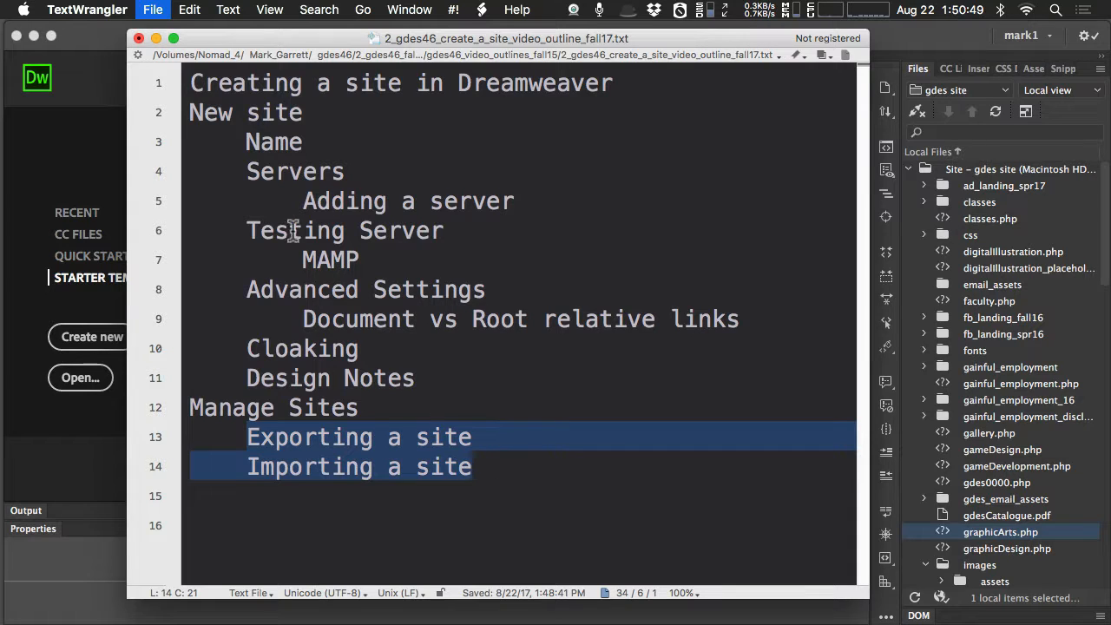
{"action": "left_click", "coordinate": [156, 38]}
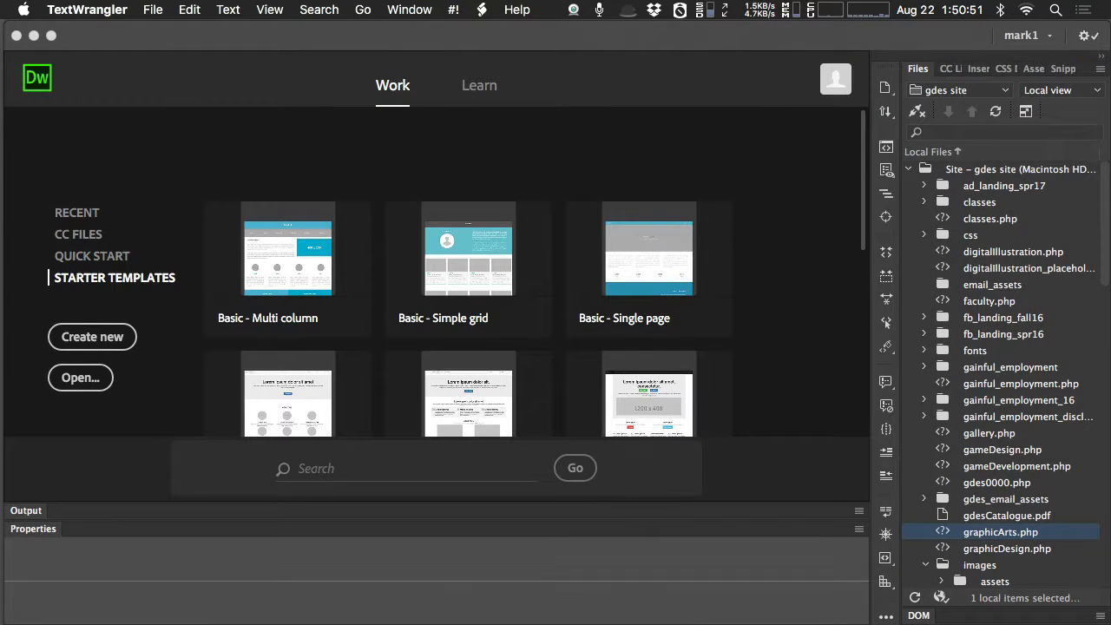
{"action": "left_click", "coordinate": [186, 50]}
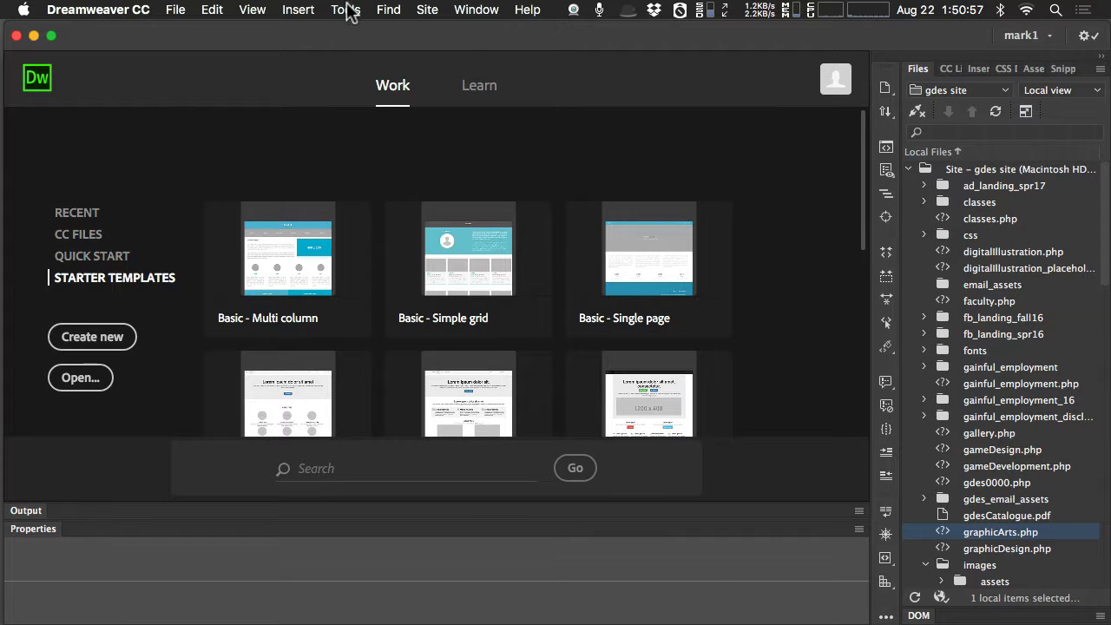
Start a new site definition and name the site "test site 1".
{"action": "left_click", "coordinate": [426, 13]}
{"action": "left_click", "coordinate": [437, 31]}
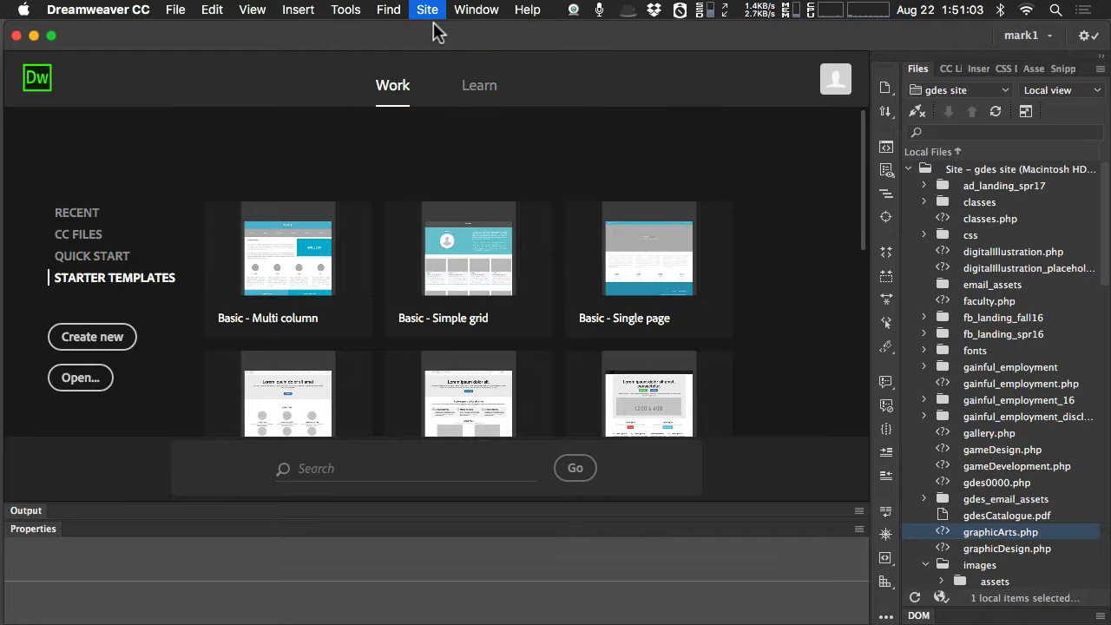
{"action": "left_click_drag", "start_coordinate": [391, 137], "coordinate": [303, 110]}
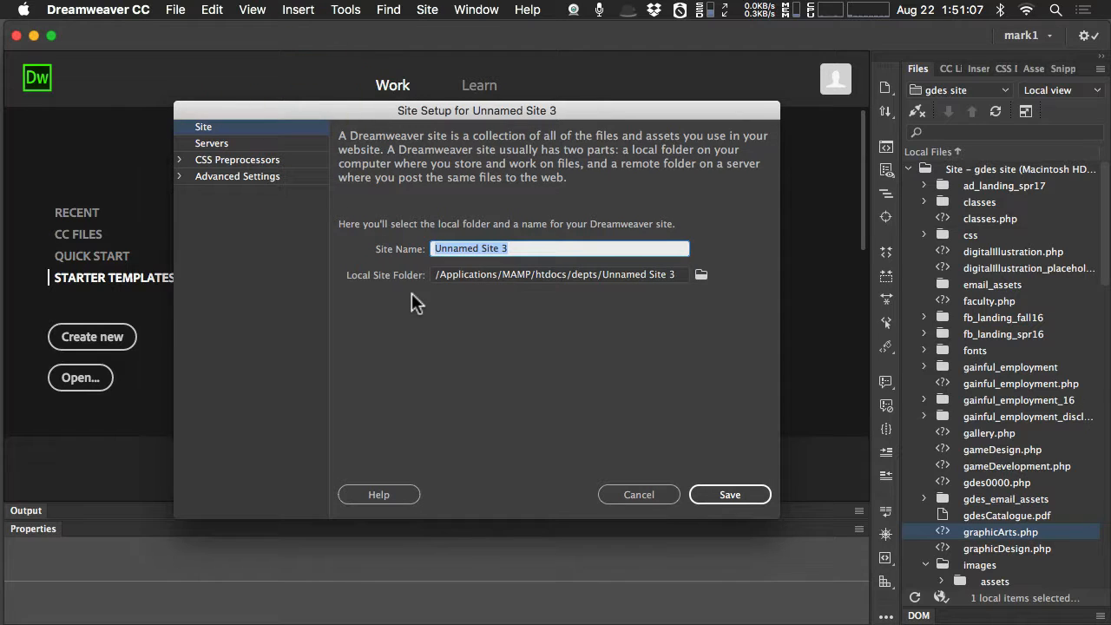
{"action": "type", "text": "te"}
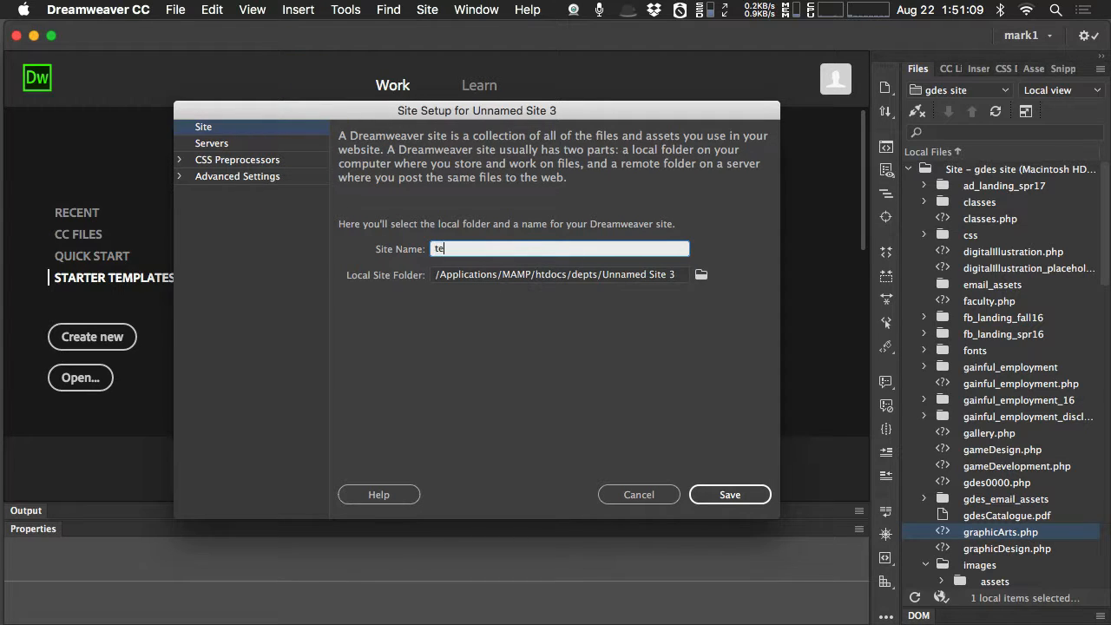
{"action": "type", "text": "st site 1"}
{"action": "left_click_drag", "start_coordinate": [487, 248], "coordinate": [390, 248]}
Create a folder named site1 on the Desktop, choose it as the local site folder, and save the site.
{"action": "left_click", "coordinate": [701, 275]}
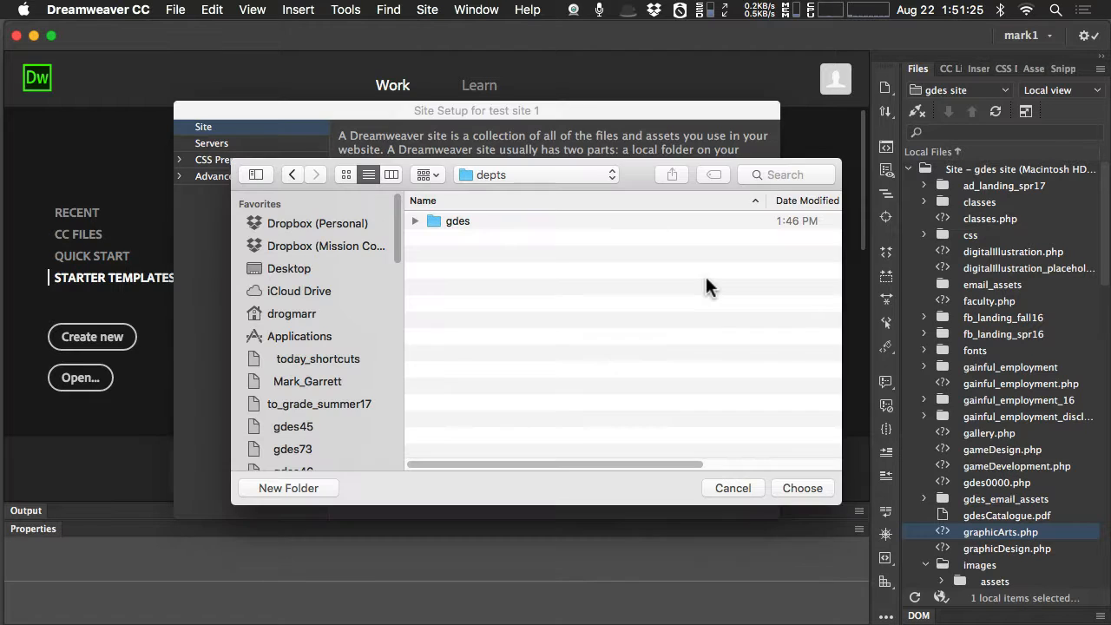
{"action": "left_click", "coordinate": [302, 269]}
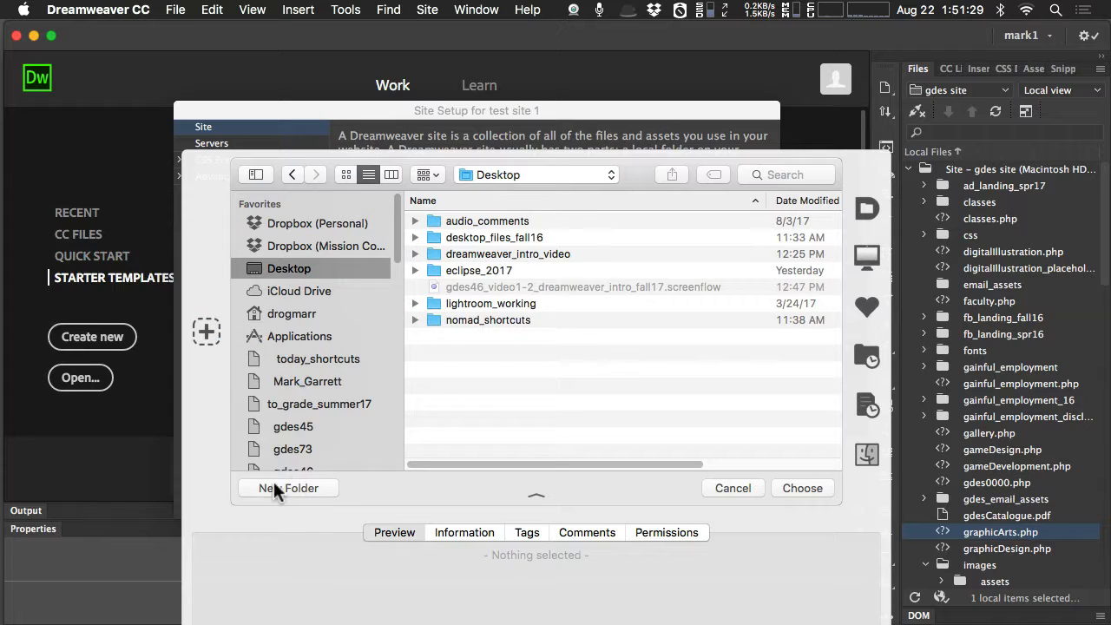
{"action": "left_click", "coordinate": [298, 486]}
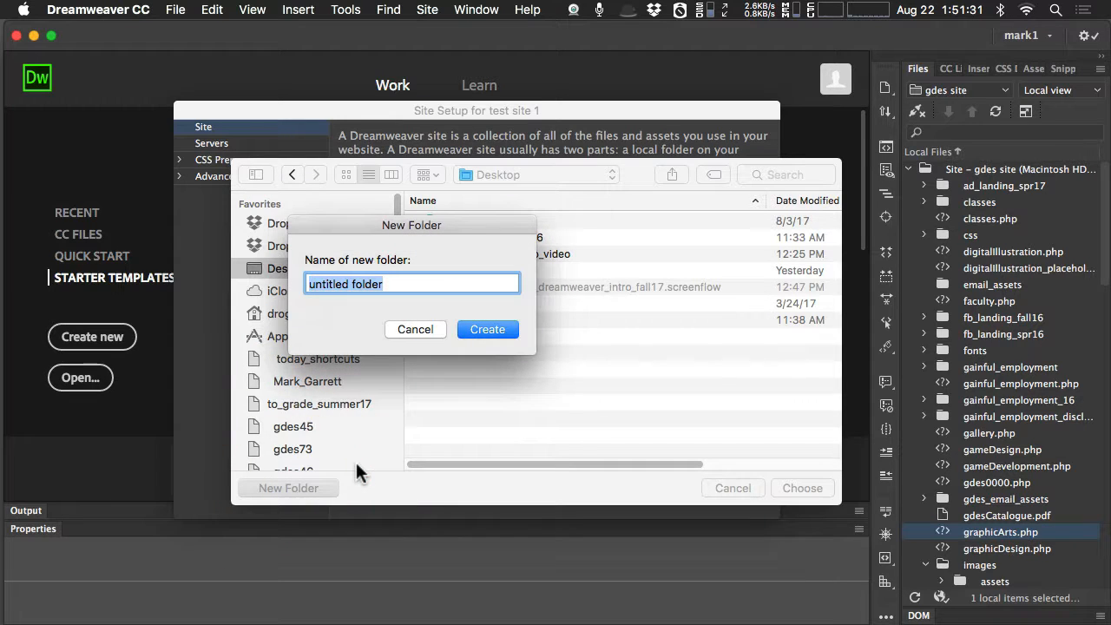
{"action": "type", "text": "site"}
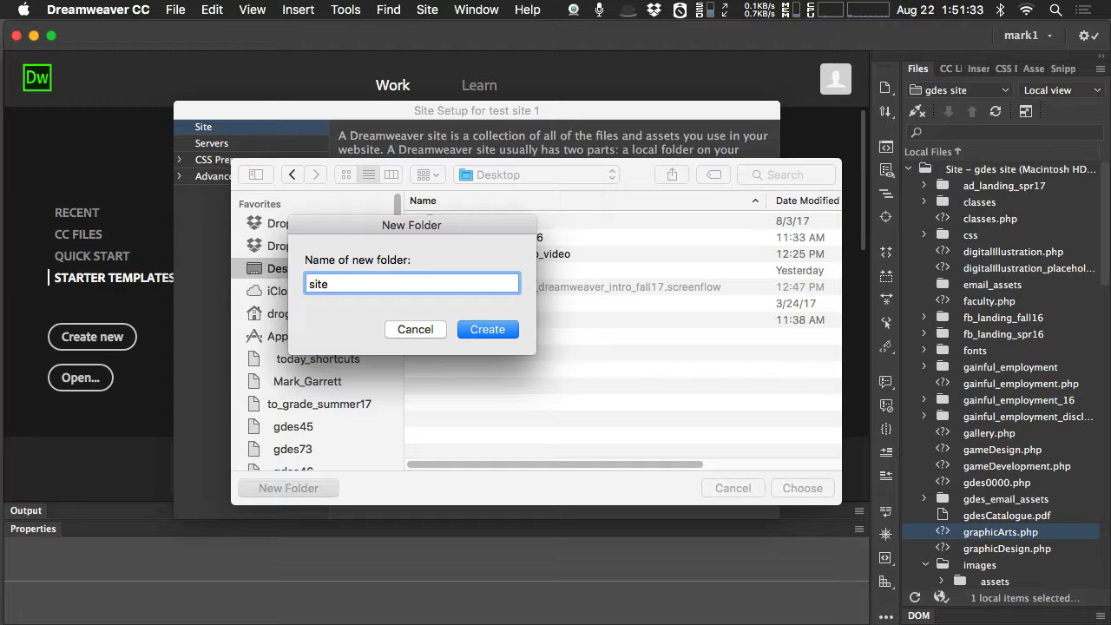
{"action": "type", "text": "1"}
{"action": "left_click", "coordinate": [501, 330]}
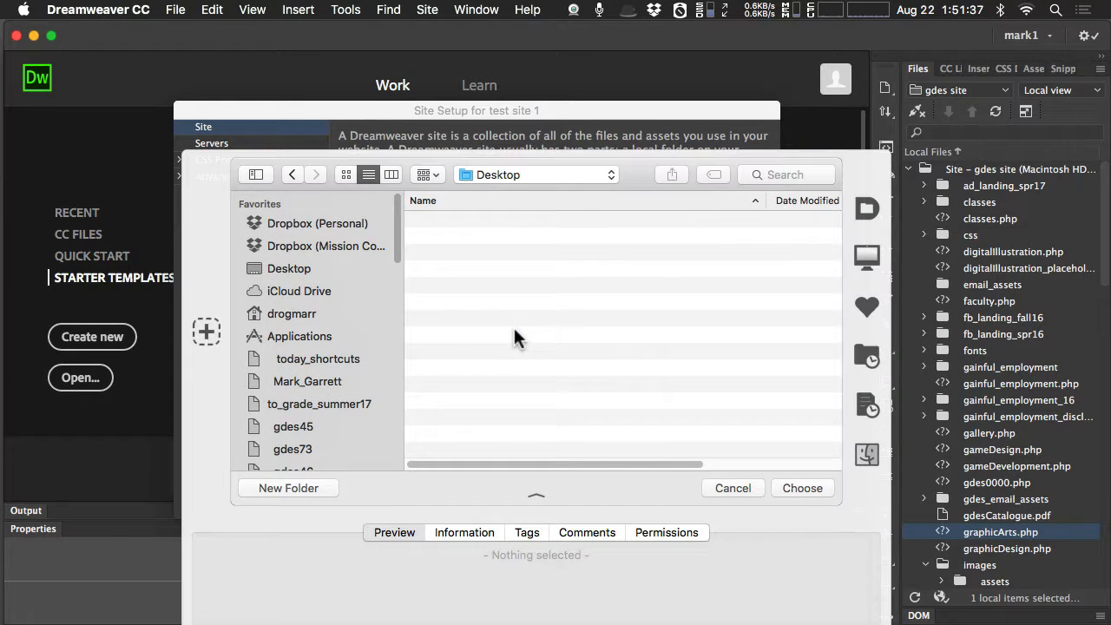
{"action": "left_click", "coordinate": [807, 488]}
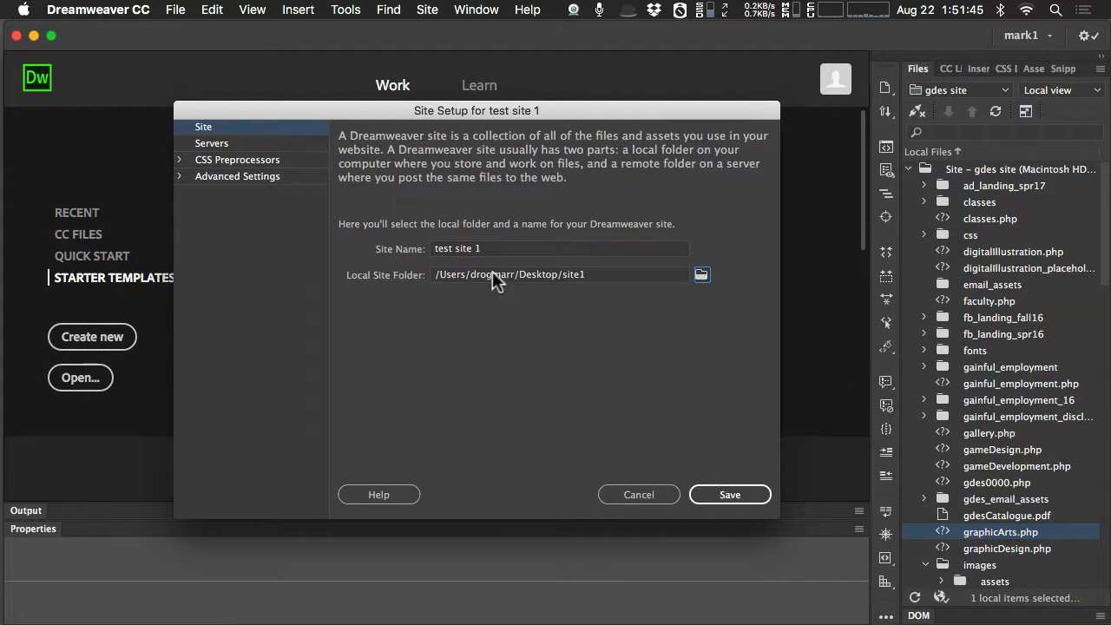
{"action": "left_click_drag", "start_coordinate": [484, 248], "coordinate": [427, 252]}
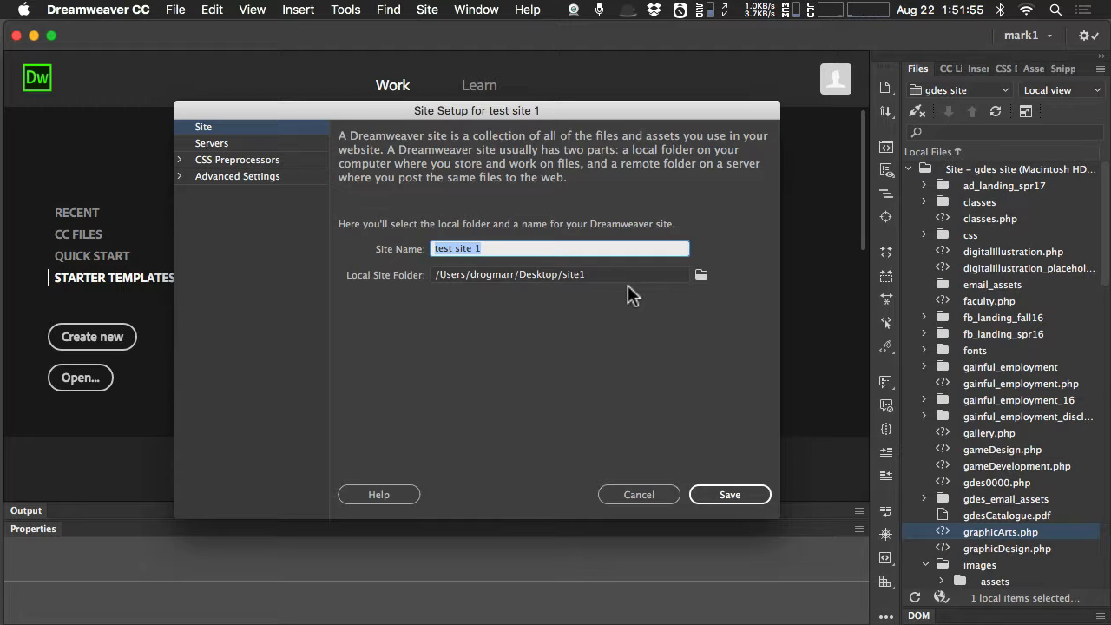
{"action": "left_click", "coordinate": [732, 496]}
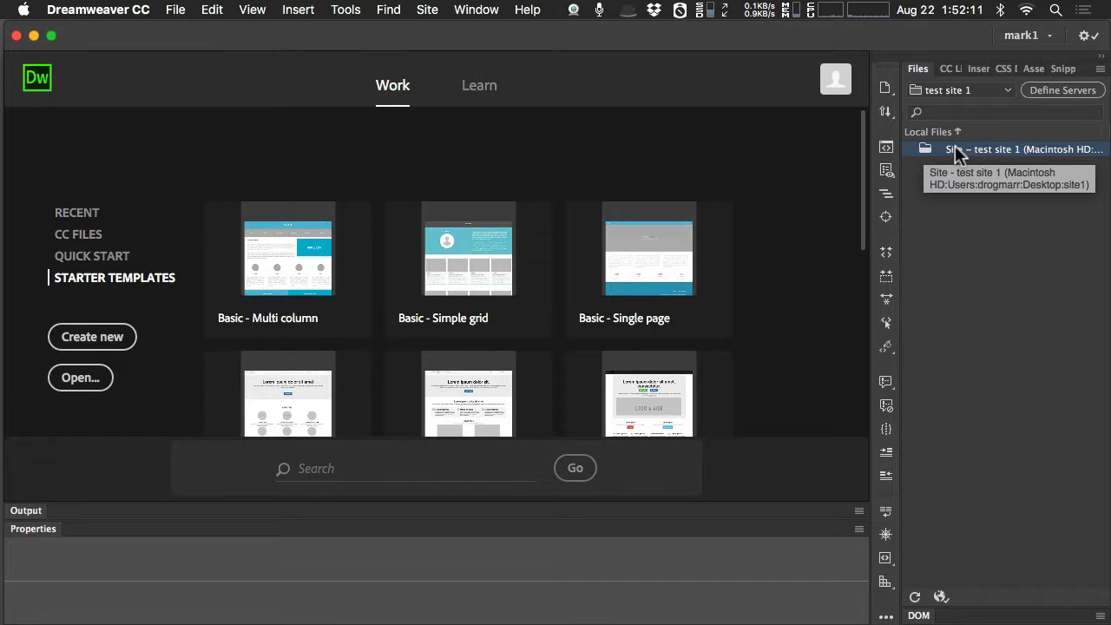
Create a new file named page1.html in the root folder of test site 1.
{"action": "right_click", "coordinate": [922, 147]}
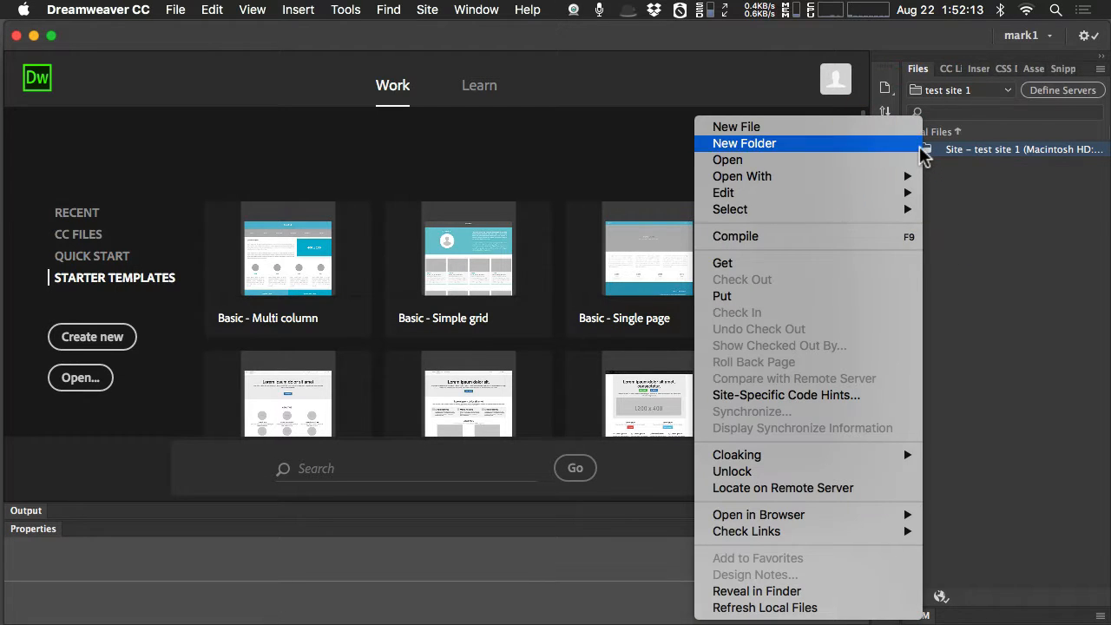
{"action": "left_click", "coordinate": [847, 128]}
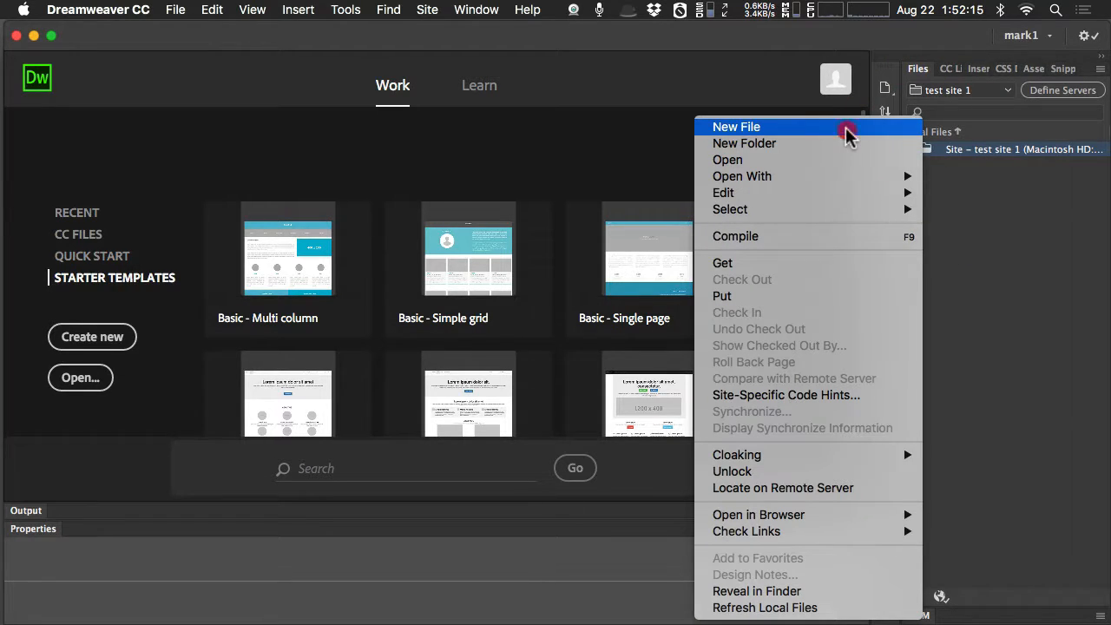
{"action": "type", "text": "page"}
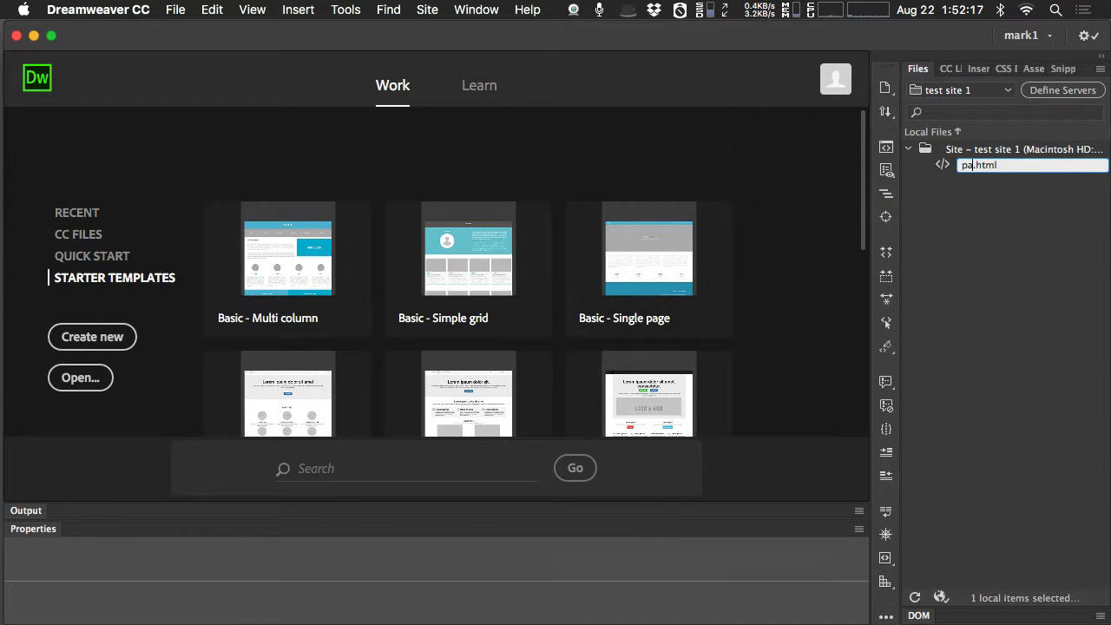
{"action": "type", "text": "1"}
{"action": "key", "text": "Return"}
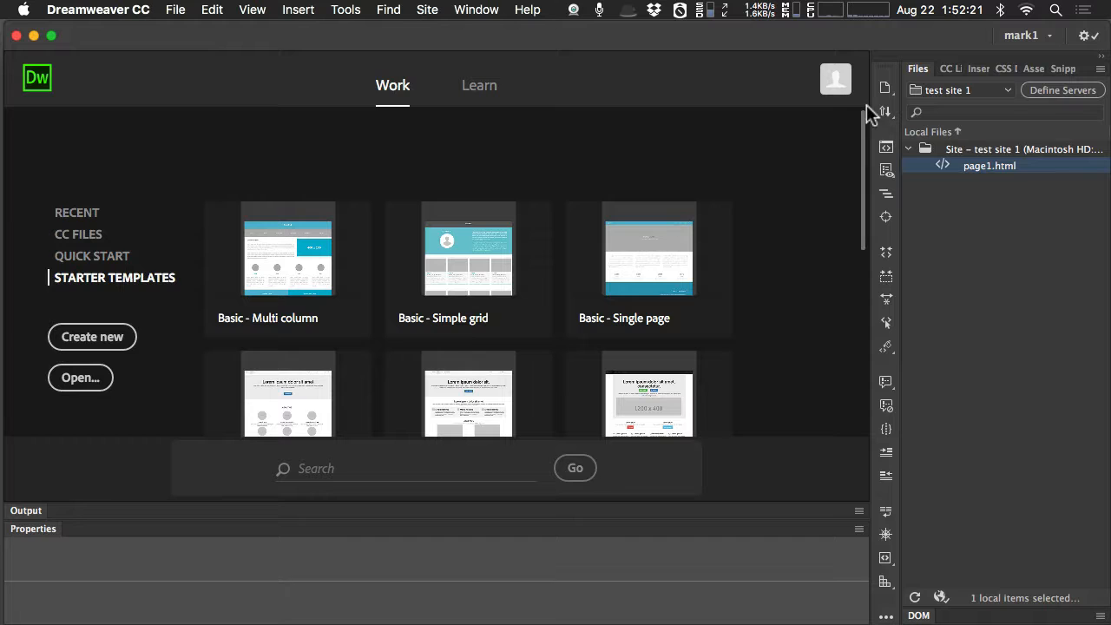
Create a new folder named images in the root folder of test site 1.
{"action": "right_click", "coordinate": [927, 149]}
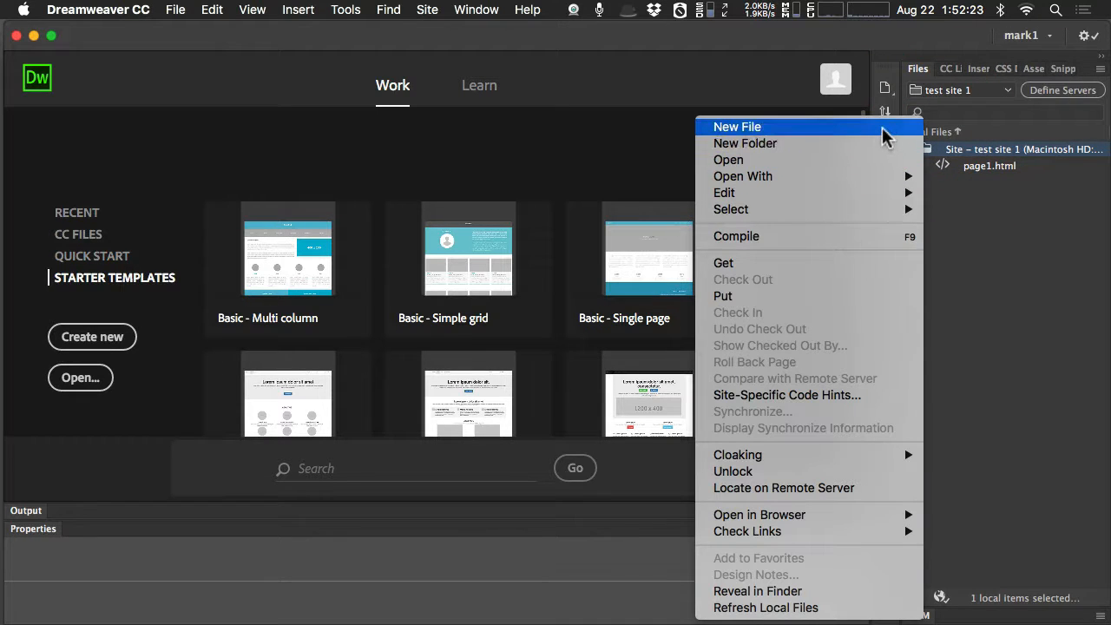
{"action": "left_click", "coordinate": [998, 243]}
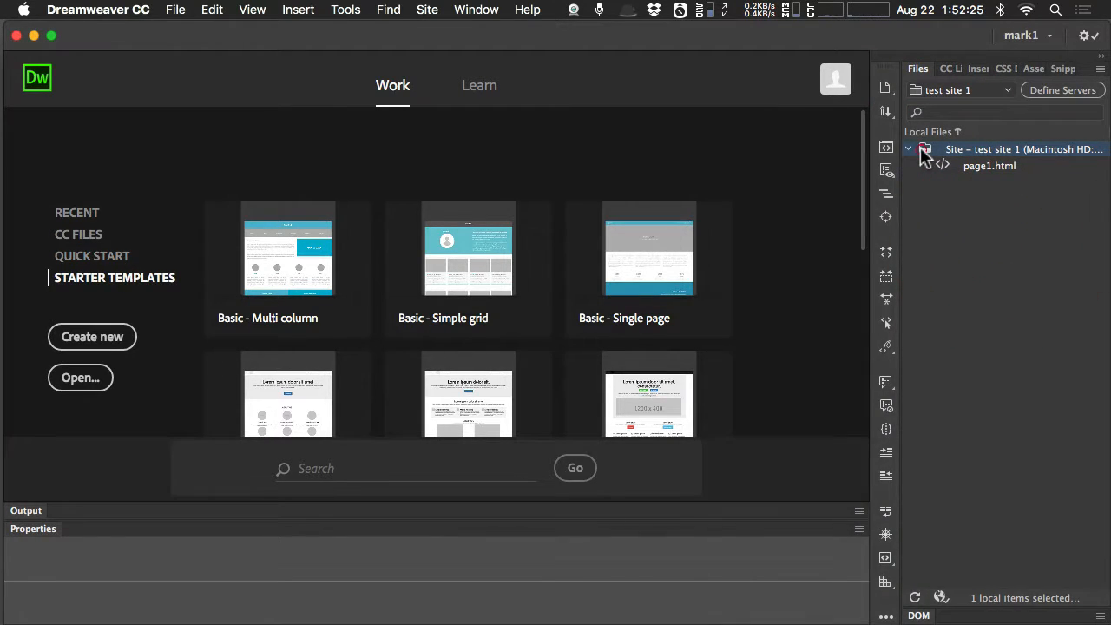
{"action": "right_click", "coordinate": [922, 149]}
{"action": "left_click", "coordinate": [889, 146]}
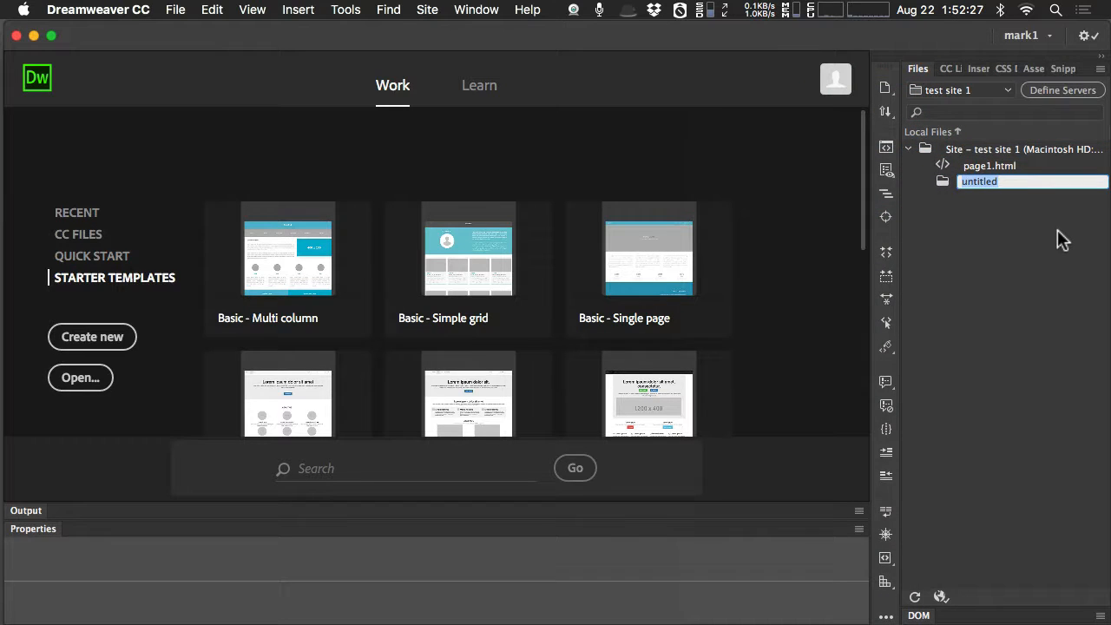
{"action": "type", "text": "imag"}
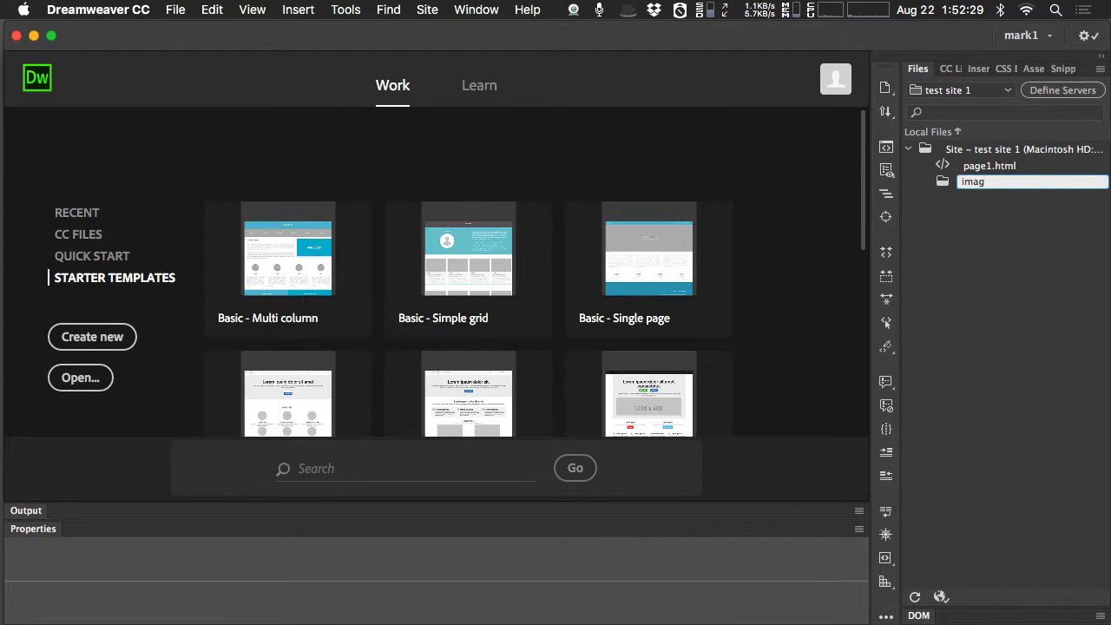
{"action": "type", "text": "es"}
{"action": "key", "text": "Return"}
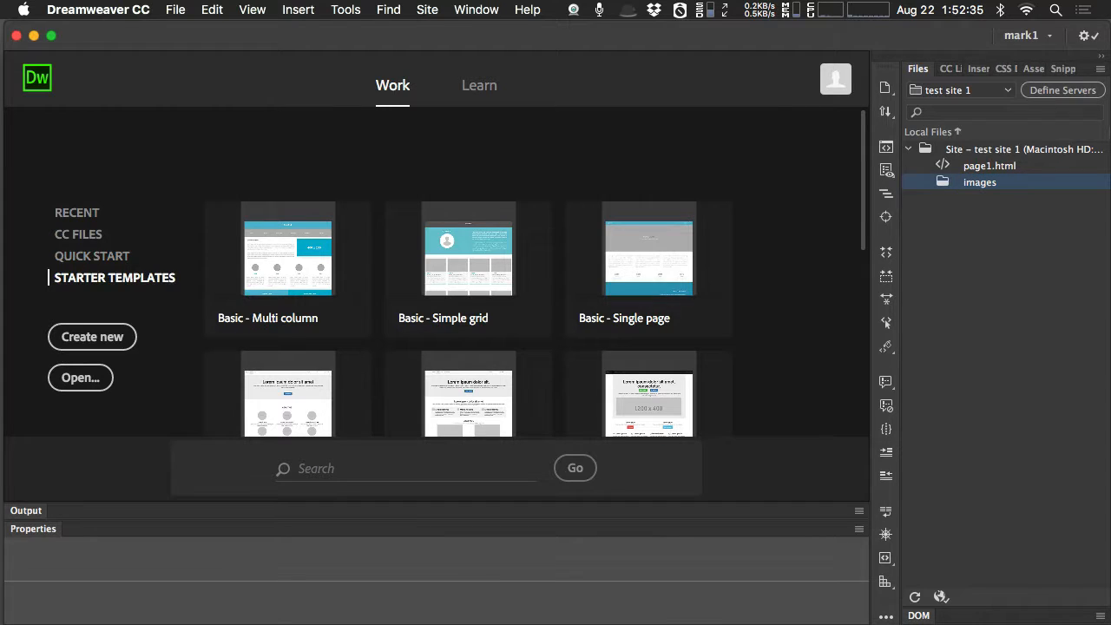
{"action": "left_click", "coordinate": [1049, 265]}
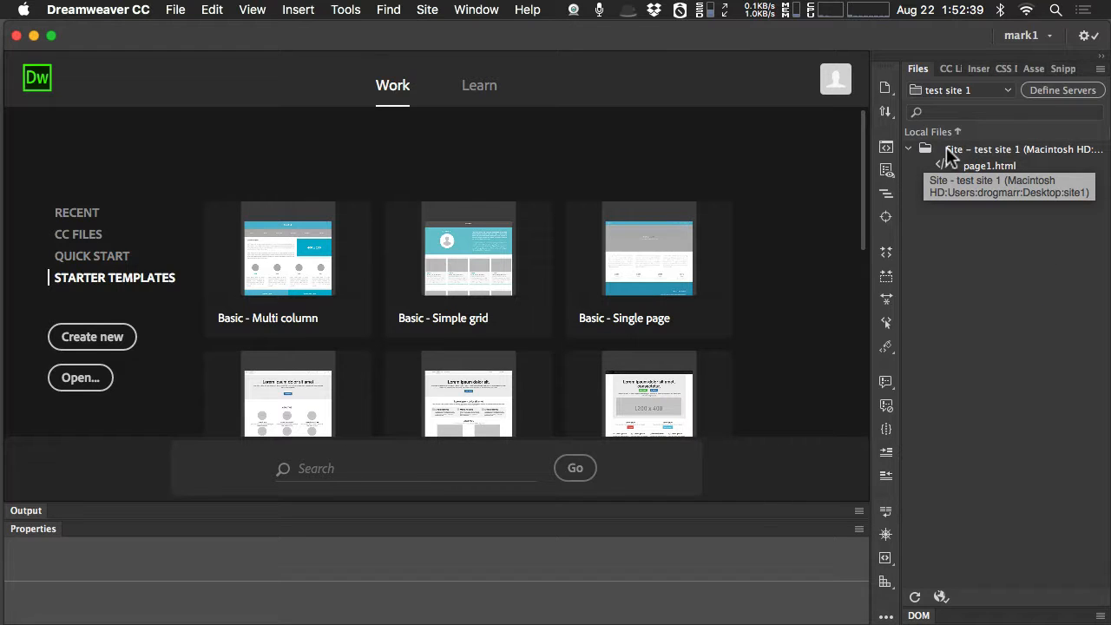
Look through the list of drives and defined sites, keeping test site 1 as the current site.
{"action": "left_click", "coordinate": [1009, 92]}
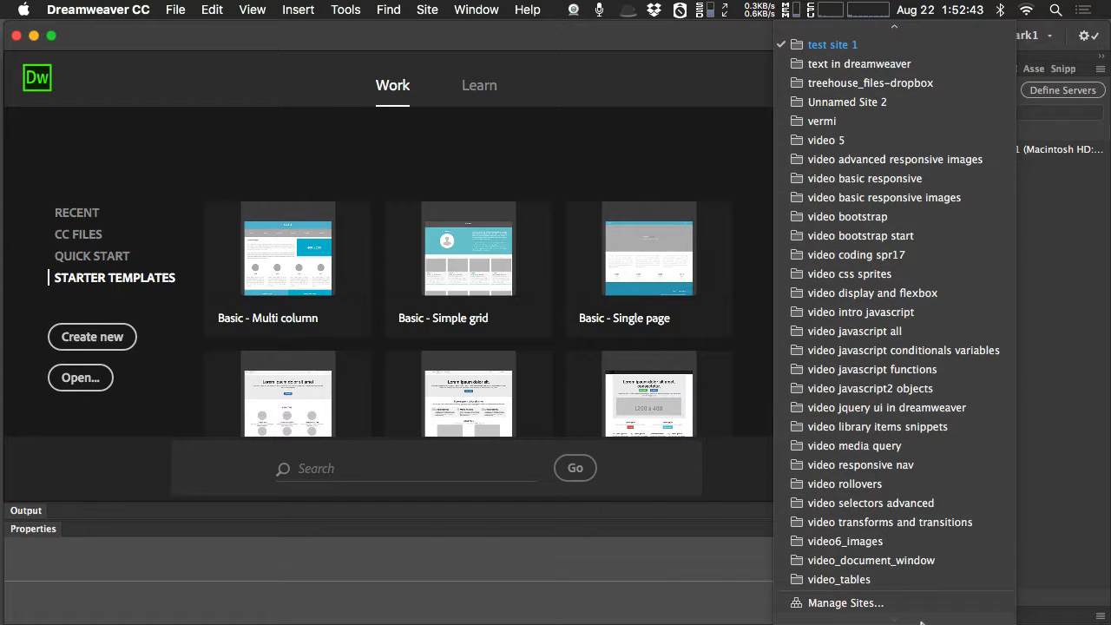
{"action": "scroll", "coordinate": [879, 100], "scroll_direction": "up", "scroll_amount": 10}
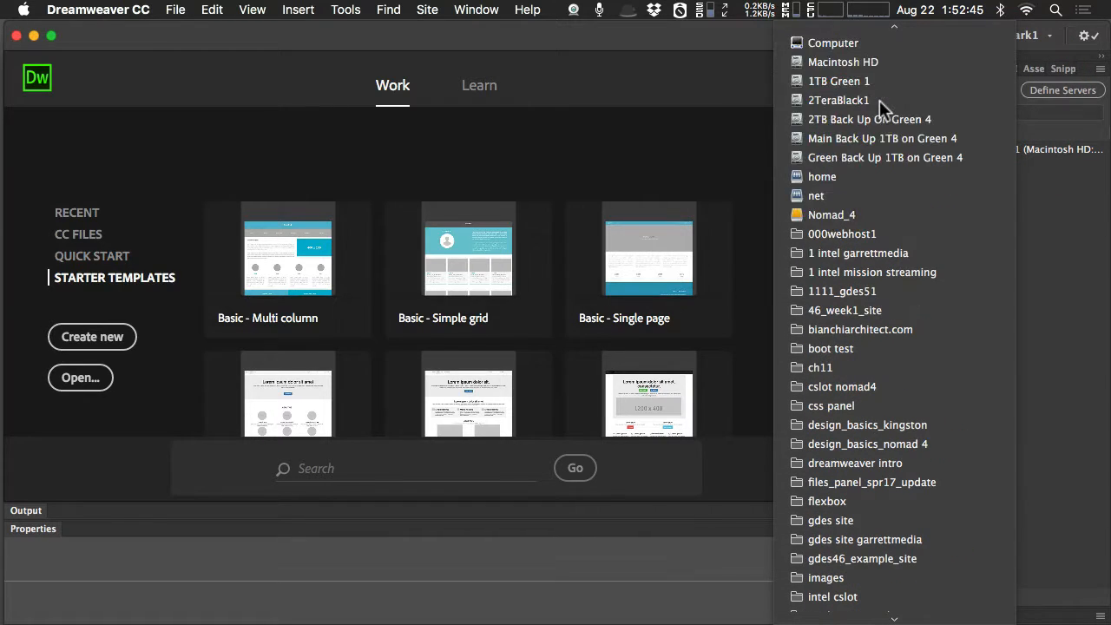
{"action": "scroll", "coordinate": [879, 100], "scroll_direction": "down", "scroll_amount": 3}
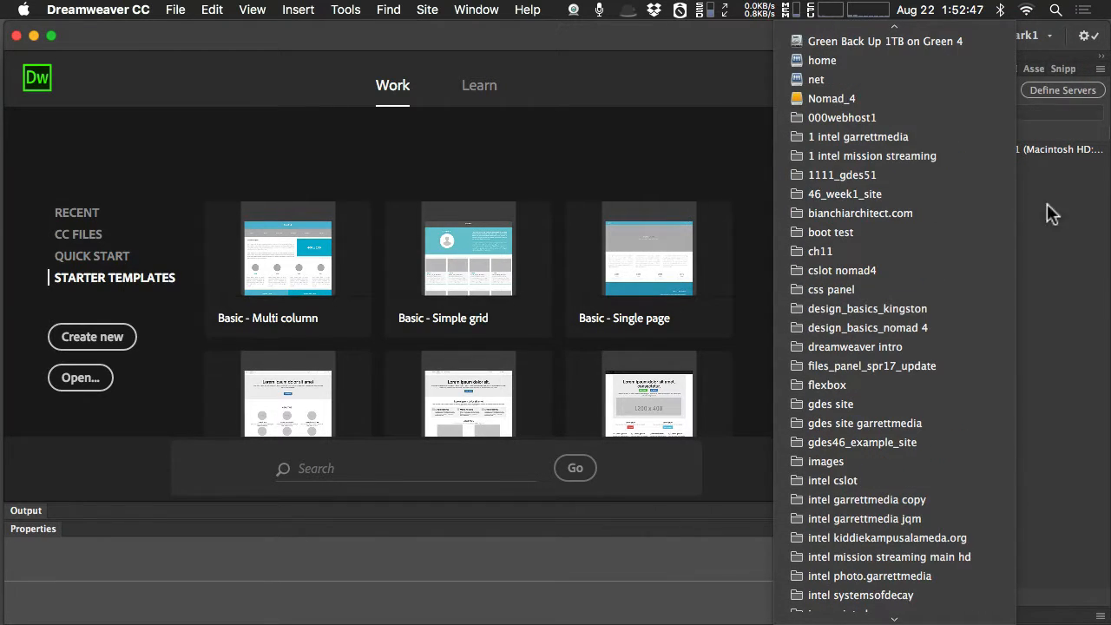
{"action": "left_click", "coordinate": [1067, 223]}
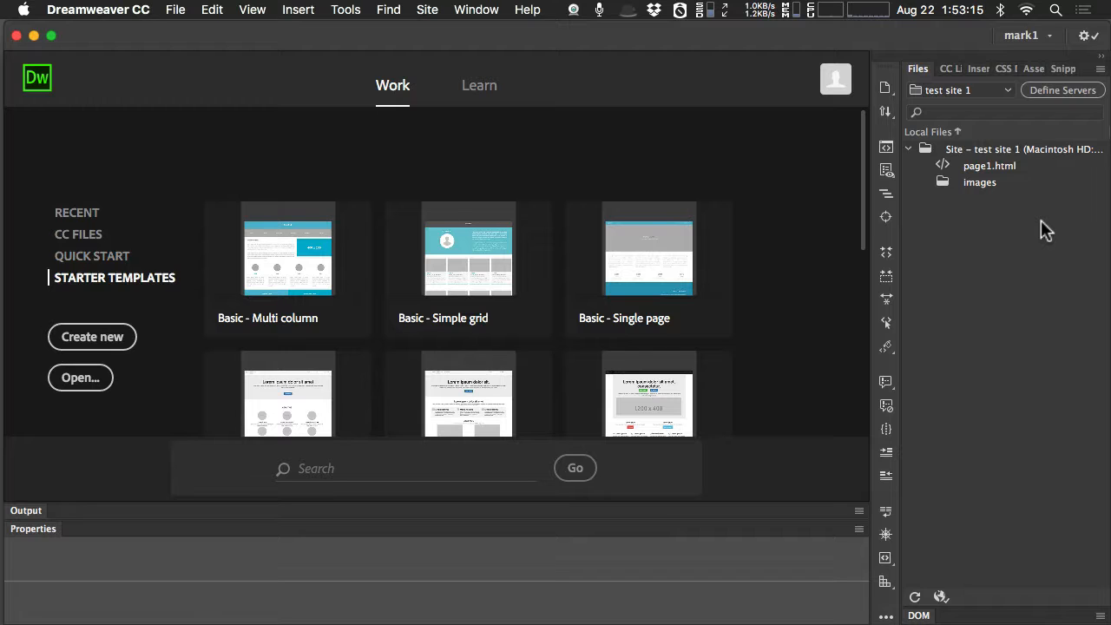
View the server settings of test site 1 and close the dialog without saving.
{"action": "left_click", "coordinate": [1060, 88]}
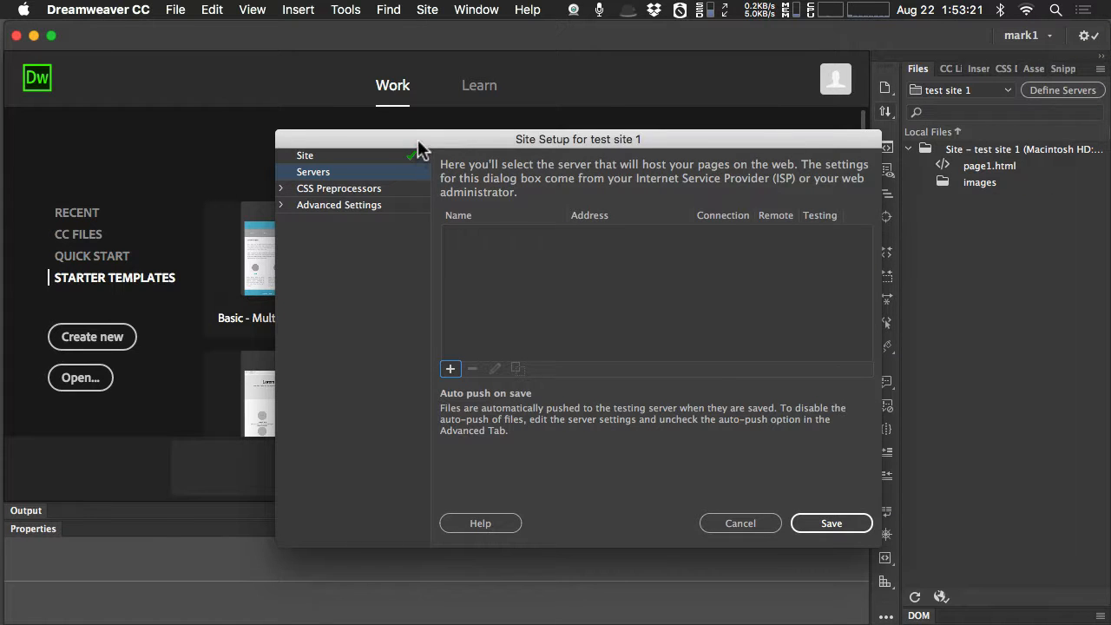
{"action": "left_click_drag", "start_coordinate": [418, 139], "coordinate": [331, 128]}
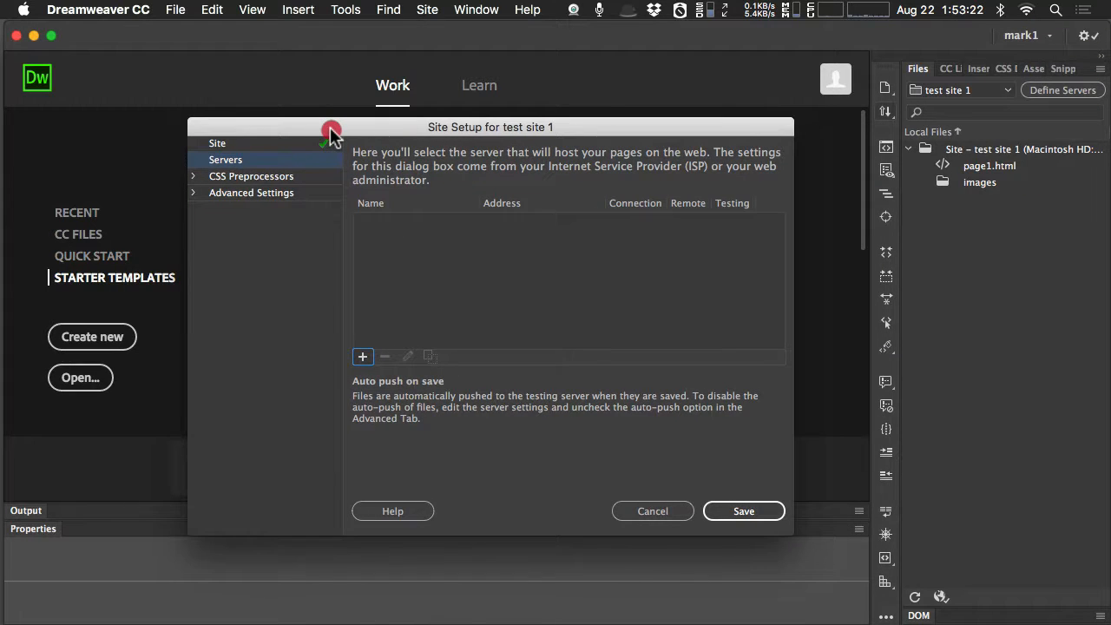
{"action": "left_click", "coordinate": [670, 514]}
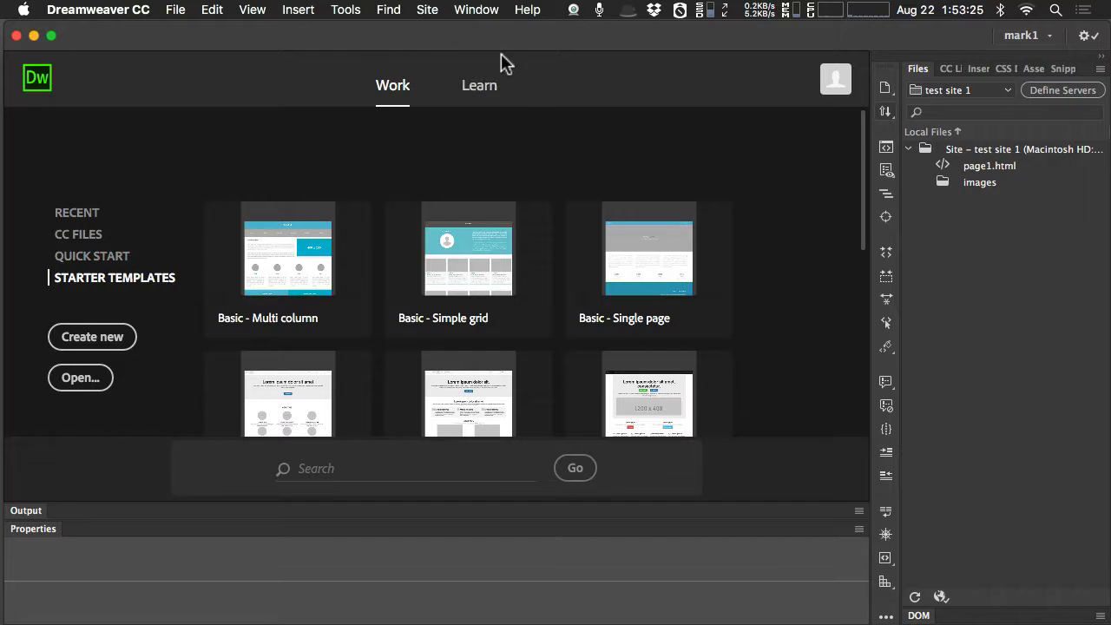
View the setup of test site 1 through the site manager, and close both dialogs without saving changes.
{"action": "left_click", "coordinate": [426, 10]}
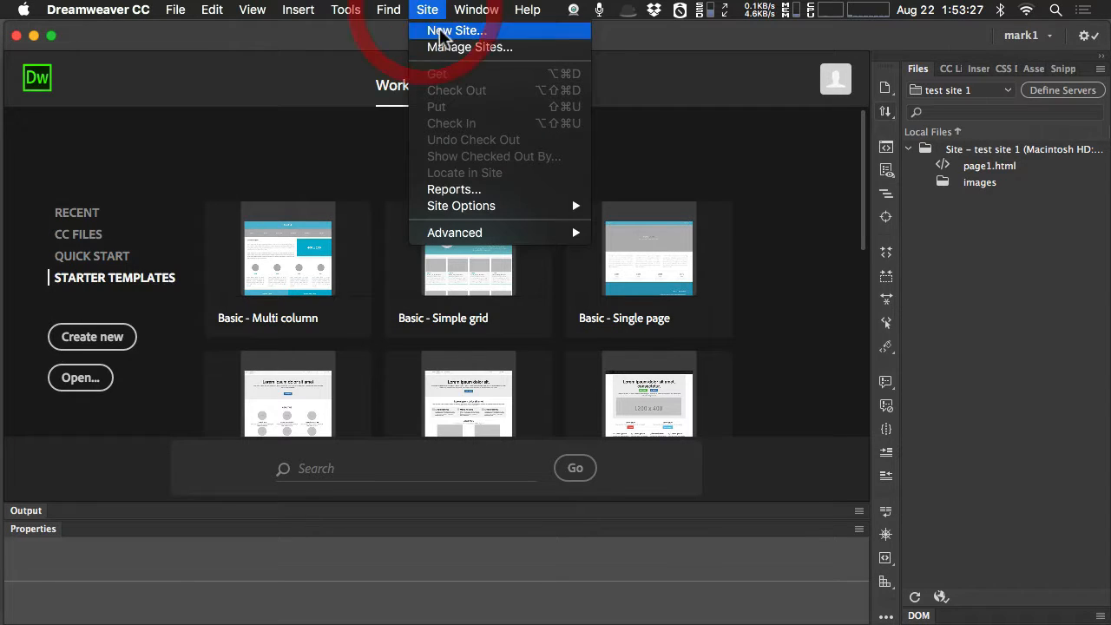
{"action": "left_click", "coordinate": [445, 45]}
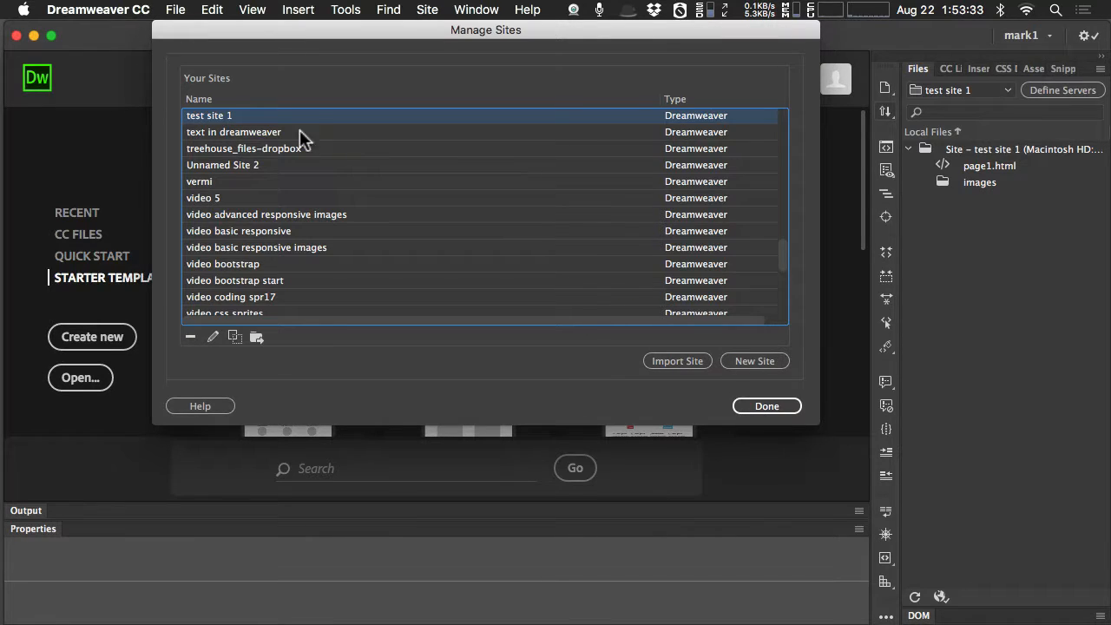
{"action": "double_click", "coordinate": [224, 115]}
{"action": "left_click_drag", "start_coordinate": [525, 136], "coordinate": [385, 114]}
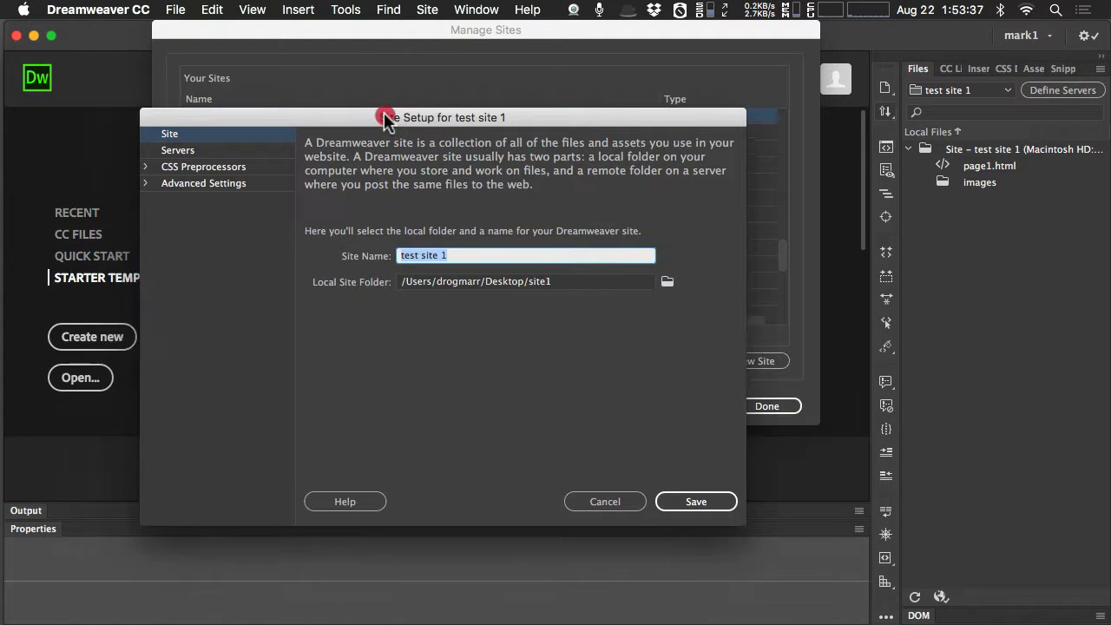
{"action": "left_click", "coordinate": [605, 503]}
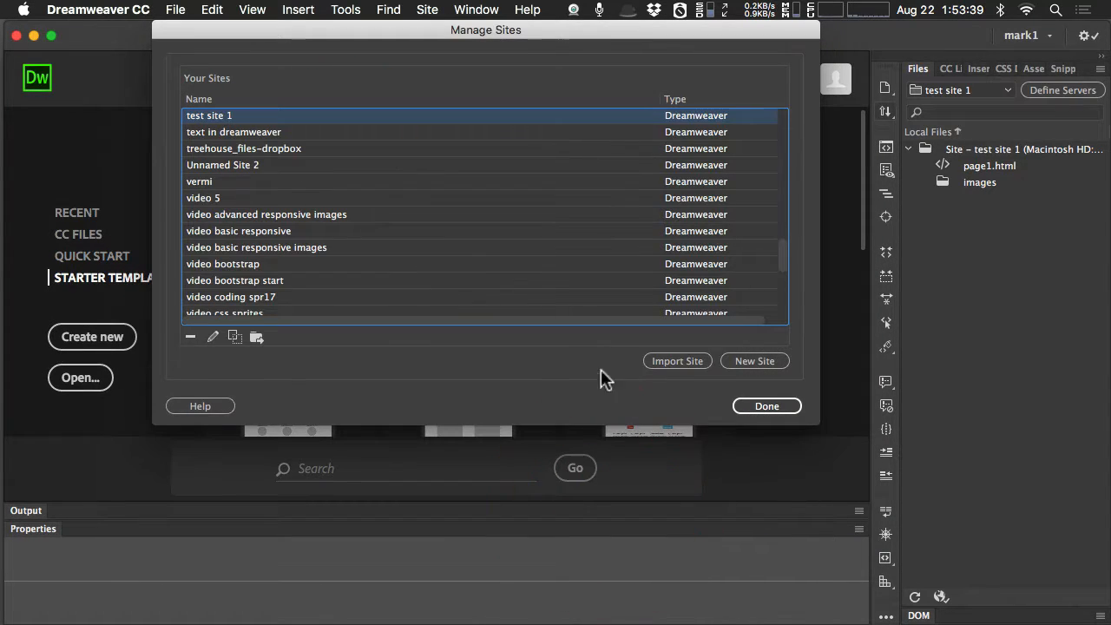
{"action": "left_click", "coordinate": [740, 404]}
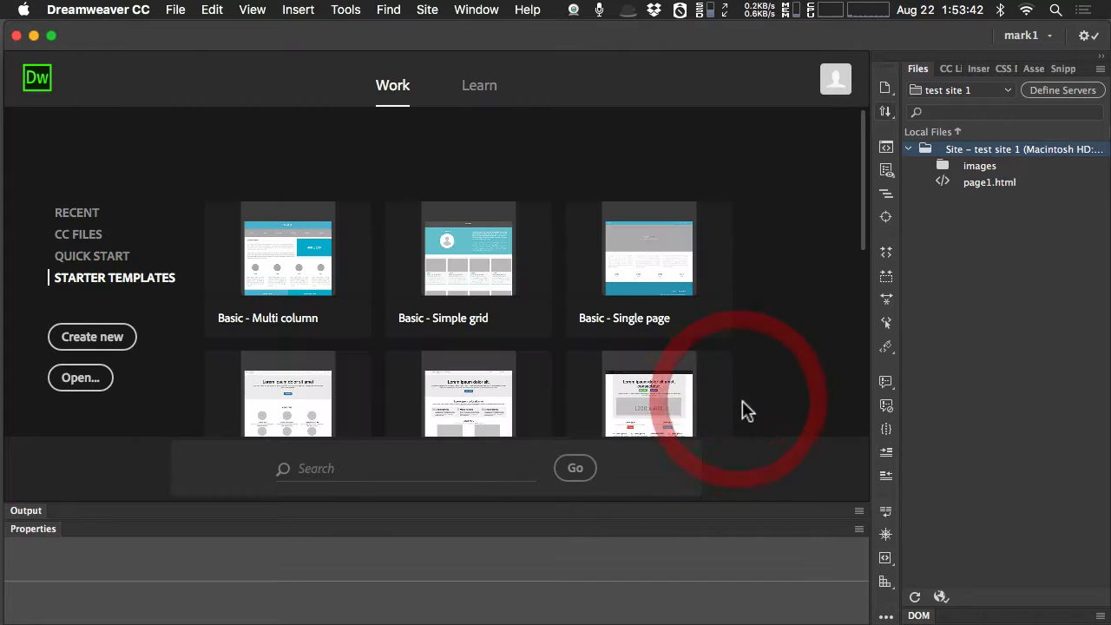
Reopen the site manager, find test site 1 in the list, view its setup and cancel.
{"action": "left_click", "coordinate": [427, 10]}
{"action": "left_click", "coordinate": [435, 47]}
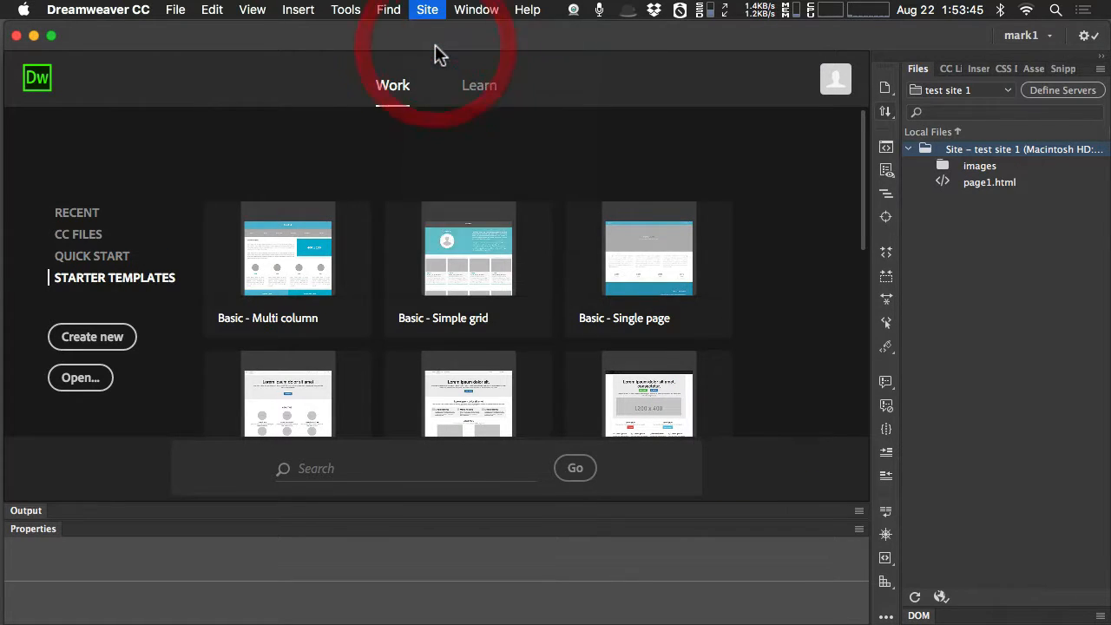
{"action": "left_click_drag", "start_coordinate": [394, 38], "coordinate": [401, 82]}
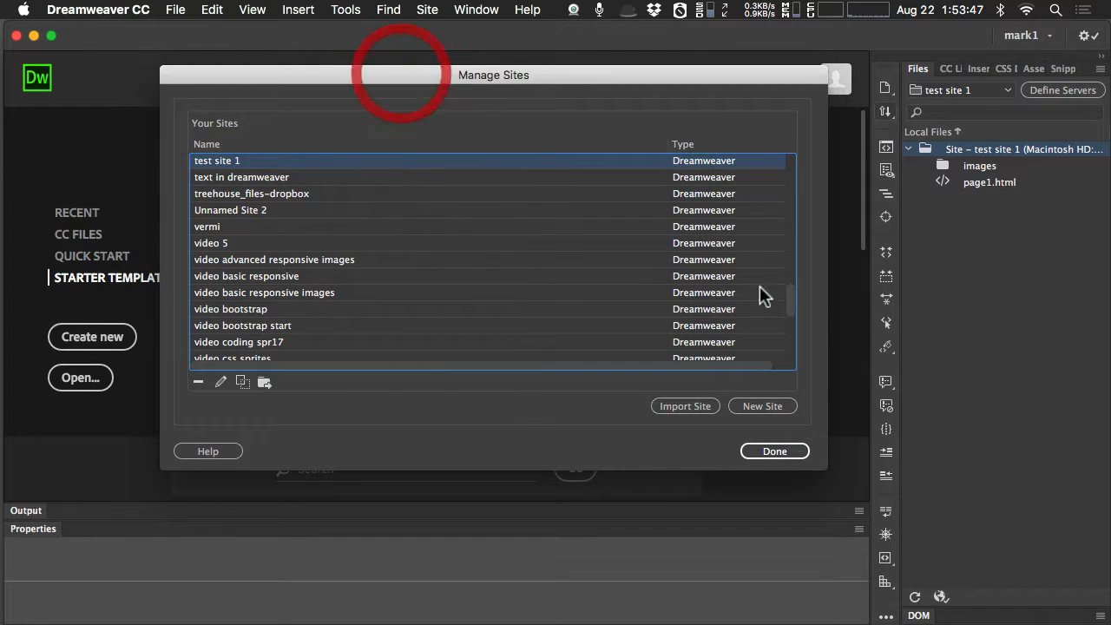
{"action": "left_click_drag", "start_coordinate": [790, 299], "coordinate": [794, 161]}
{"action": "left_click_drag", "start_coordinate": [789, 333], "coordinate": [789, 278]}
{"action": "double_click", "coordinate": [212, 290]}
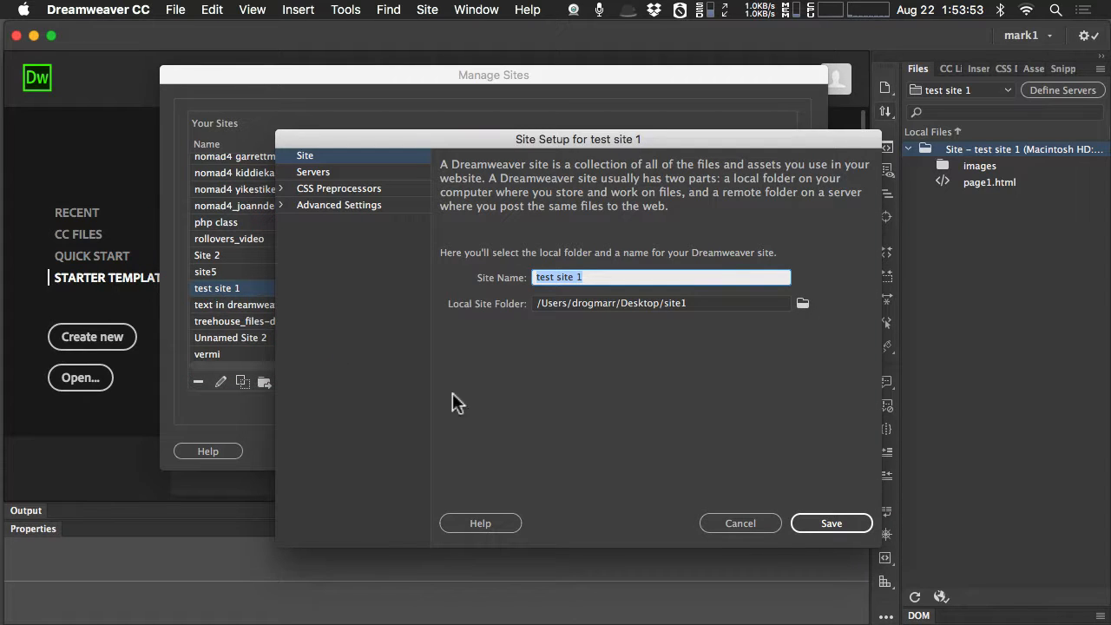
{"action": "left_click", "coordinate": [730, 525]}
{"action": "left_click", "coordinate": [739, 523]}
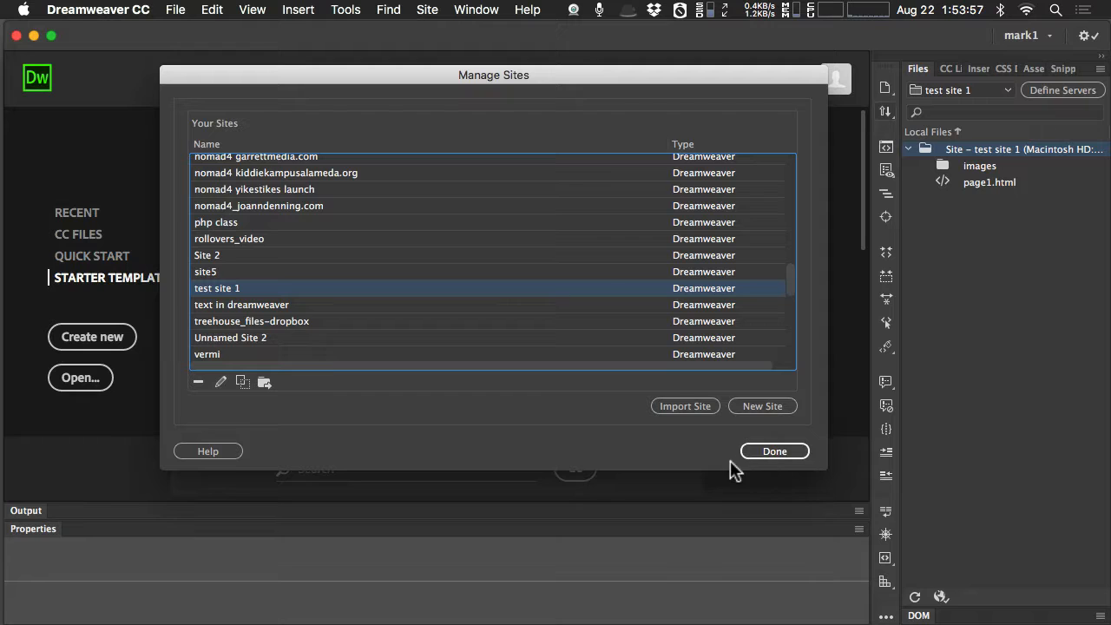
Browse the list of defined sites from its beginning, and inspect the setup of test site 1 without saving changes.
{"action": "left_click_drag", "start_coordinate": [790, 270], "coordinate": [790, 151]}
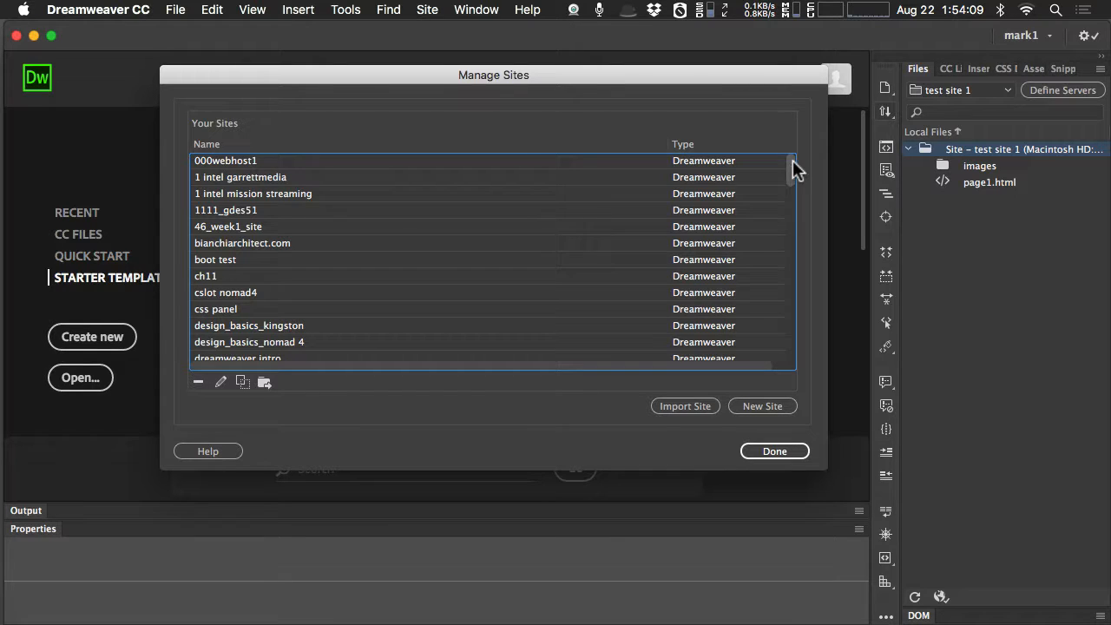
{"action": "mouse_move", "coordinate": [792, 167]}
{"action": "left_mouse_down"}
{"action": "mouse_move", "coordinate": [789, 182]}
{"action": "mouse_move", "coordinate": [778, 162]}
{"action": "left_mouse_up"}
{"action": "scroll", "coordinate": [480, 258], "scroll_direction": "down", "scroll_amount": 5}
{"action": "scroll", "coordinate": [478, 255], "scroll_direction": "down", "scroll_amount": 8}
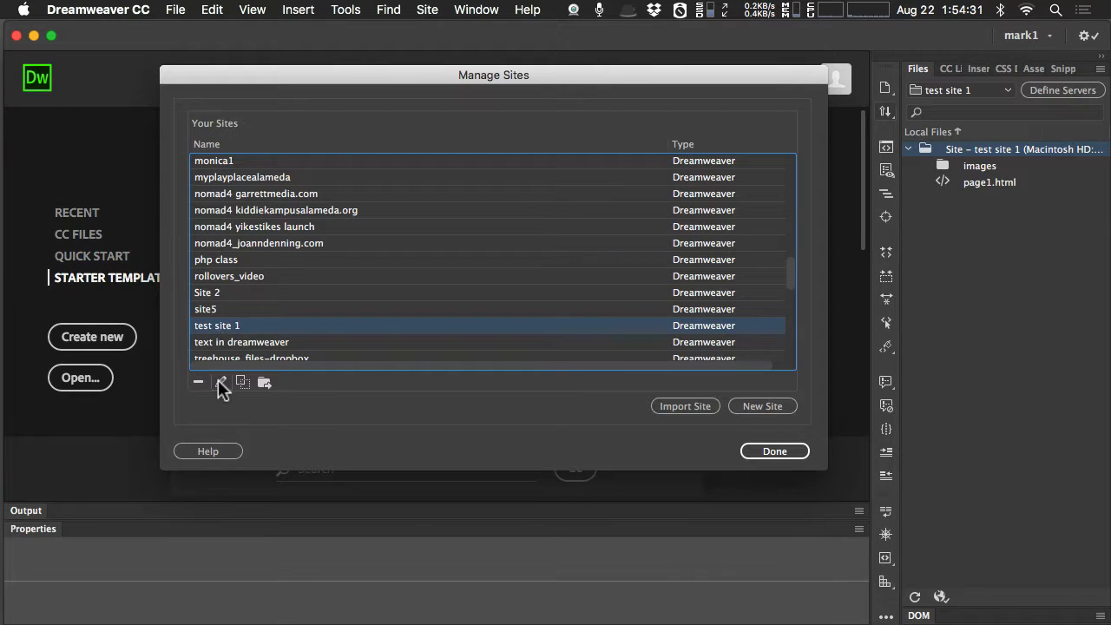
{"action": "left_click", "coordinate": [220, 382]}
{"action": "left_click", "coordinate": [727, 521]}
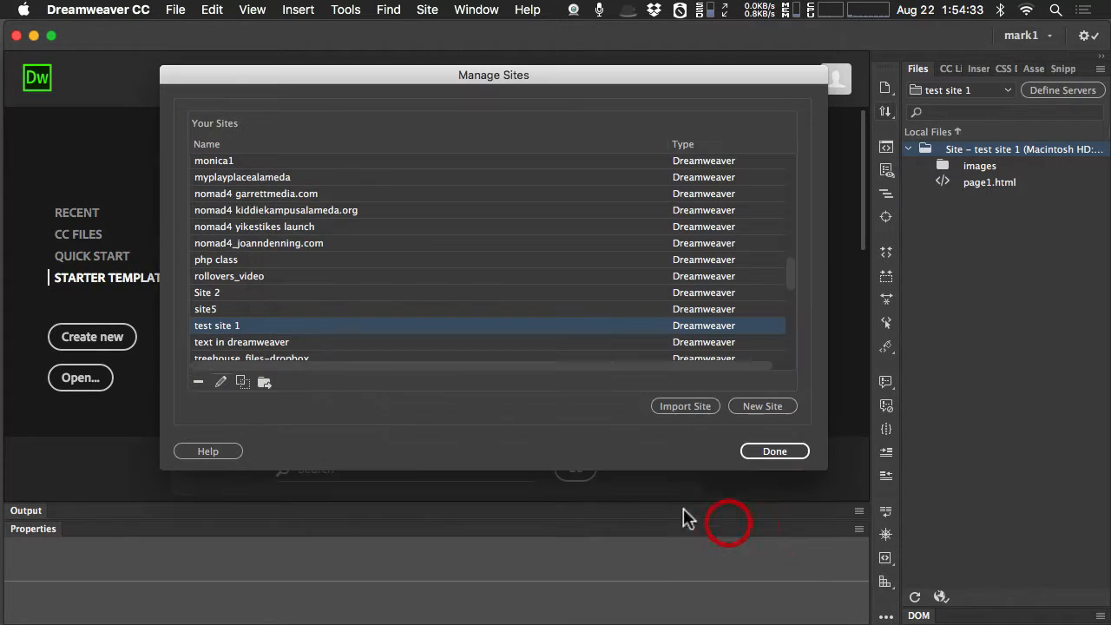
{"action": "double_click", "coordinate": [209, 325]}
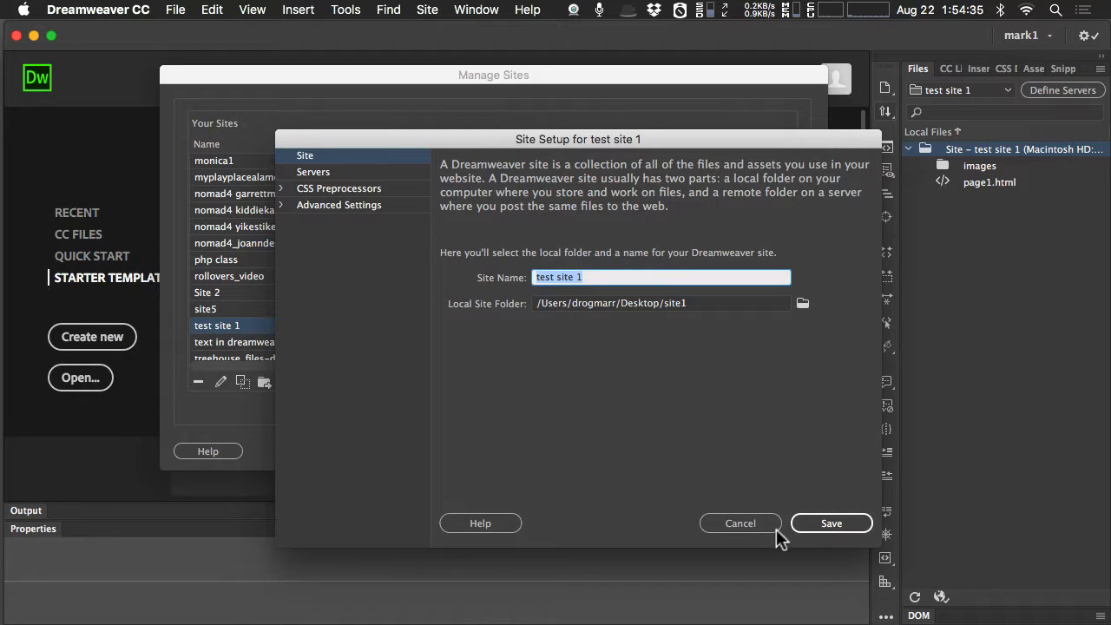
{"action": "left_click", "coordinate": [775, 532]}
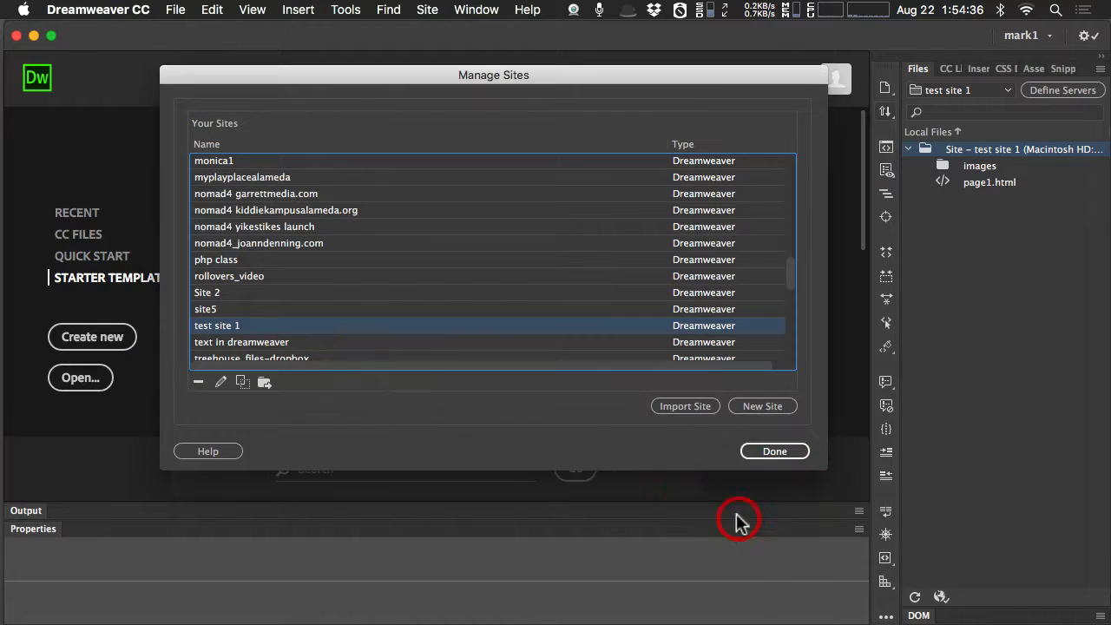
Export the site definition of test site 1 to the Desktop as test site 1.ste.
{"action": "left_click", "coordinate": [266, 379]}
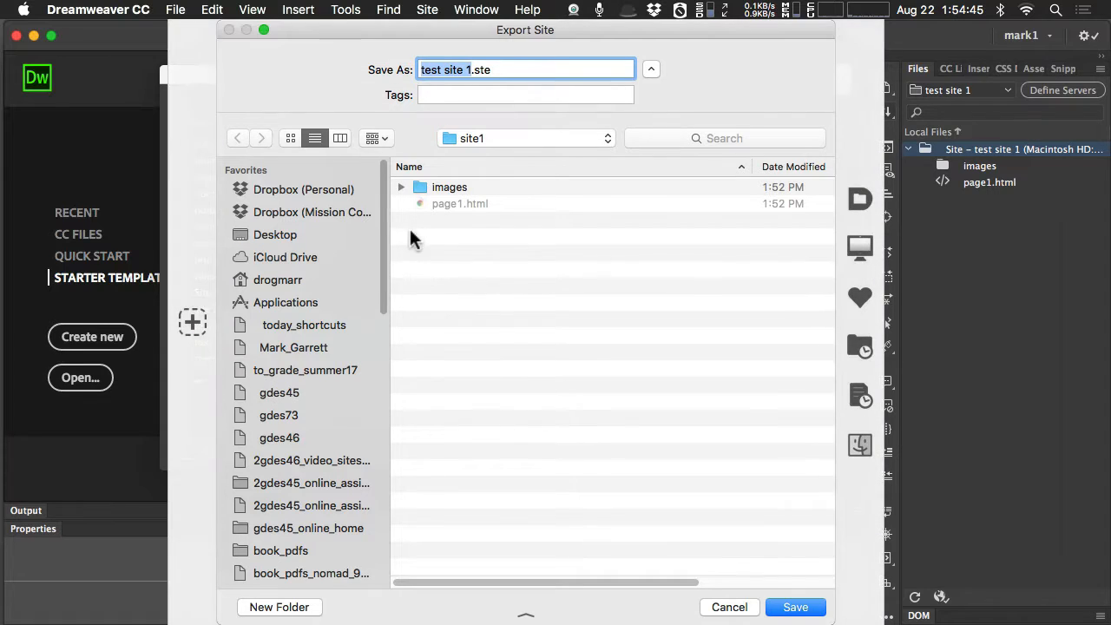
{"action": "left_click", "coordinate": [300, 230]}
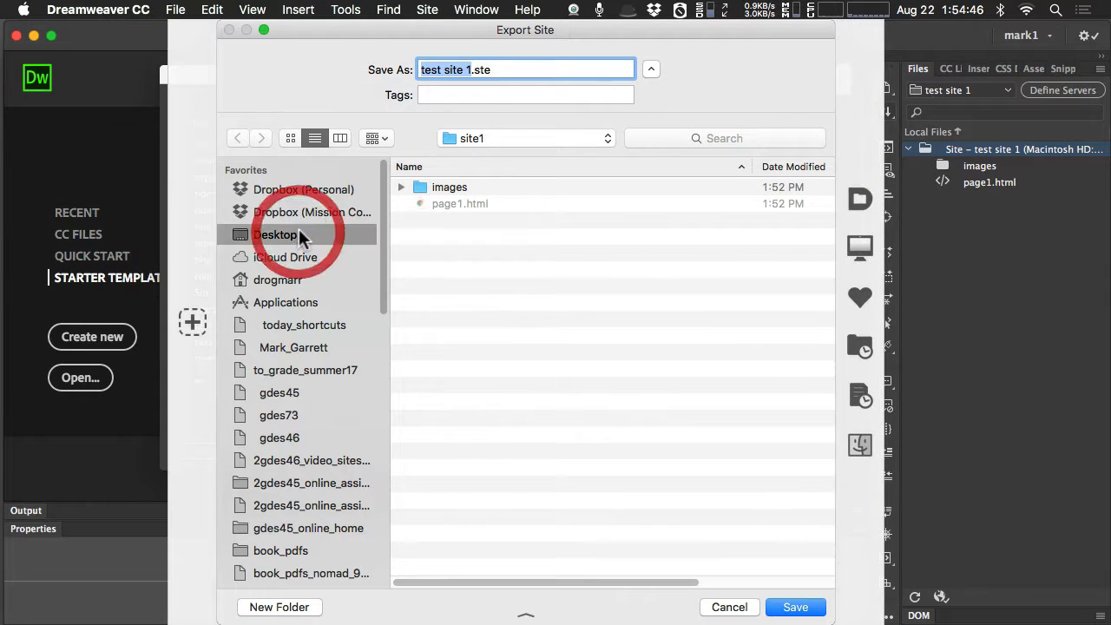
{"action": "left_click", "coordinate": [792, 609]}
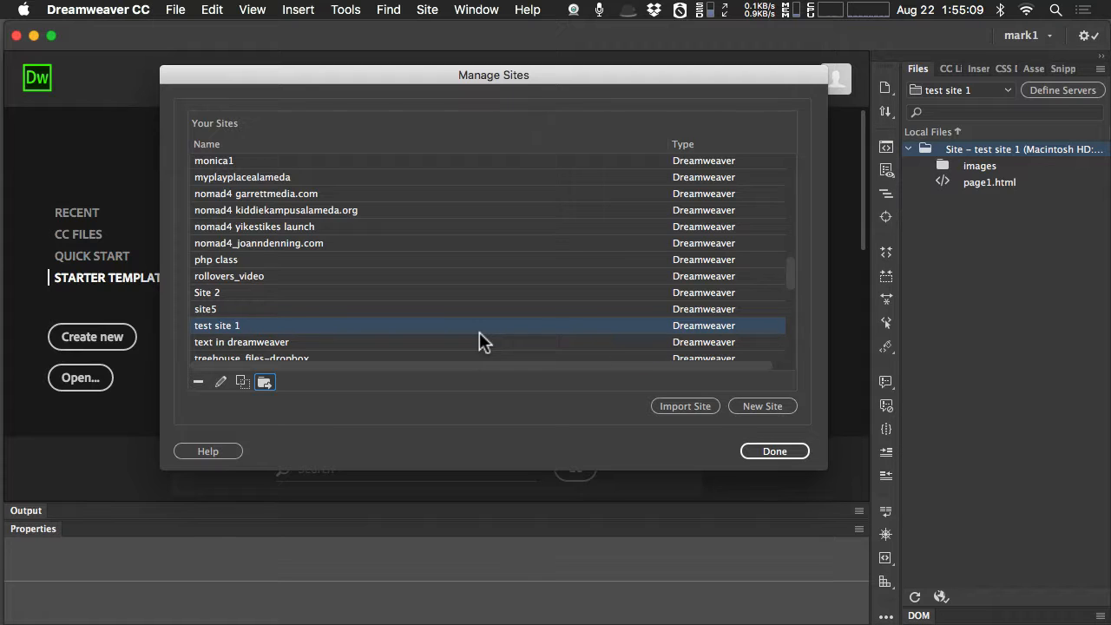
Locate test site 1.ste on the Desktop as a site to import, cancel the import and close the site manager.
{"action": "left_click_drag", "start_coordinate": [792, 273], "coordinate": [792, 277]}
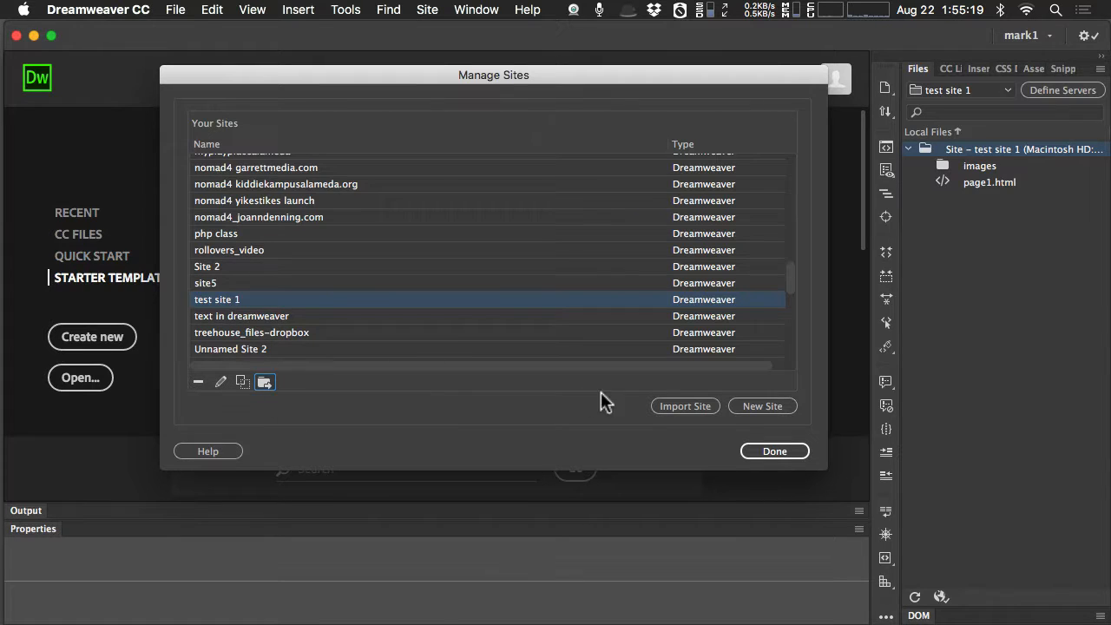
{"action": "left_click", "coordinate": [694, 405]}
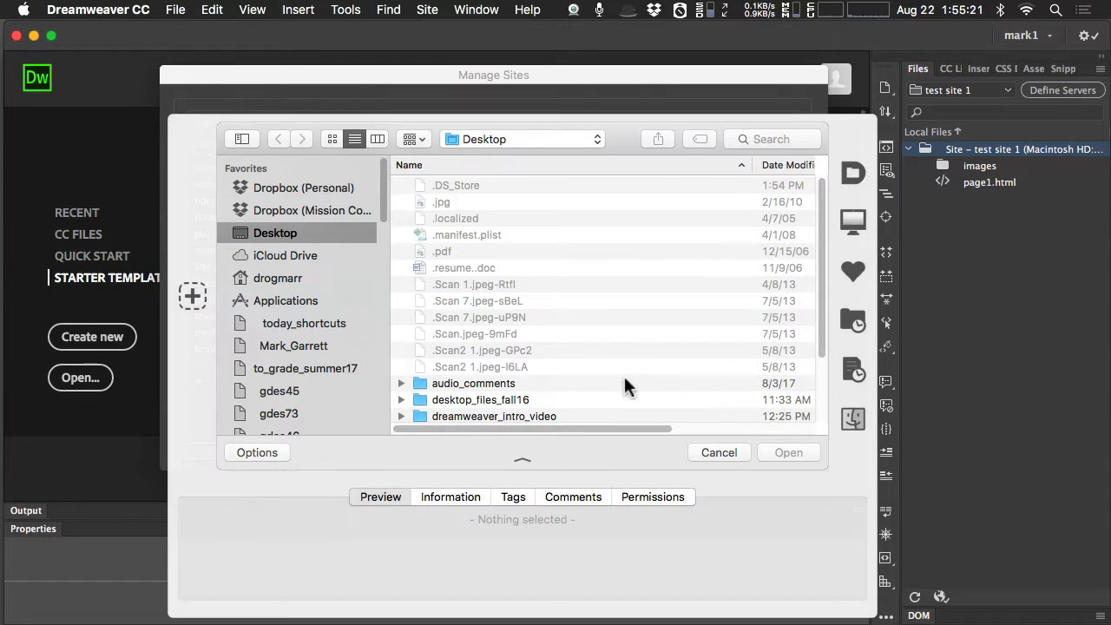
{"action": "scroll", "coordinate": [605, 299], "scroll_direction": "down", "scroll_amount": 5}
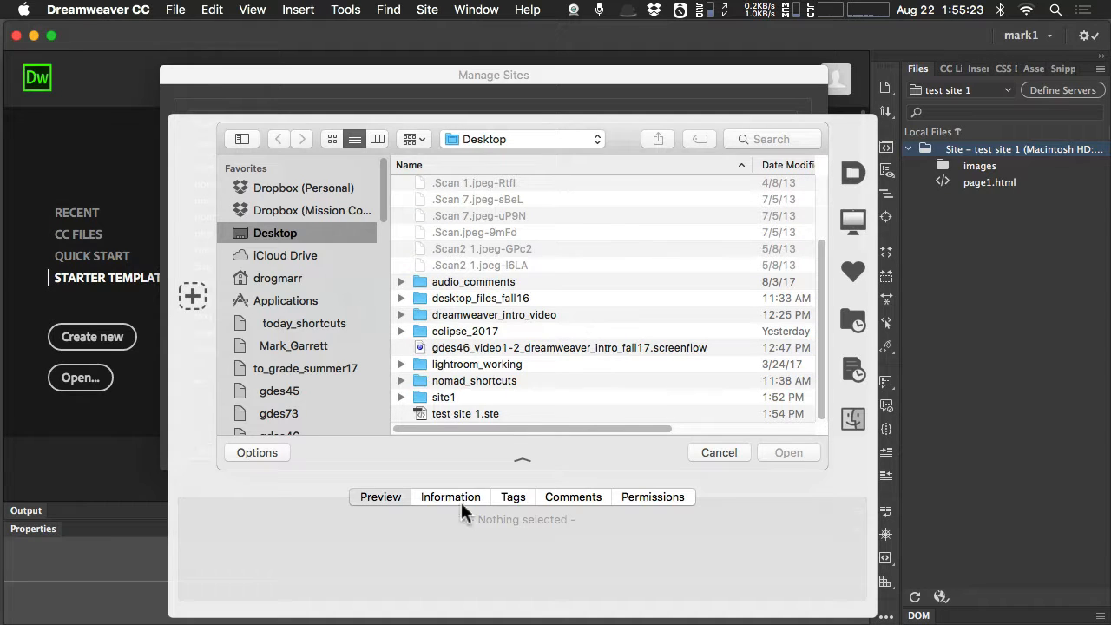
{"action": "left_click", "coordinate": [464, 412]}
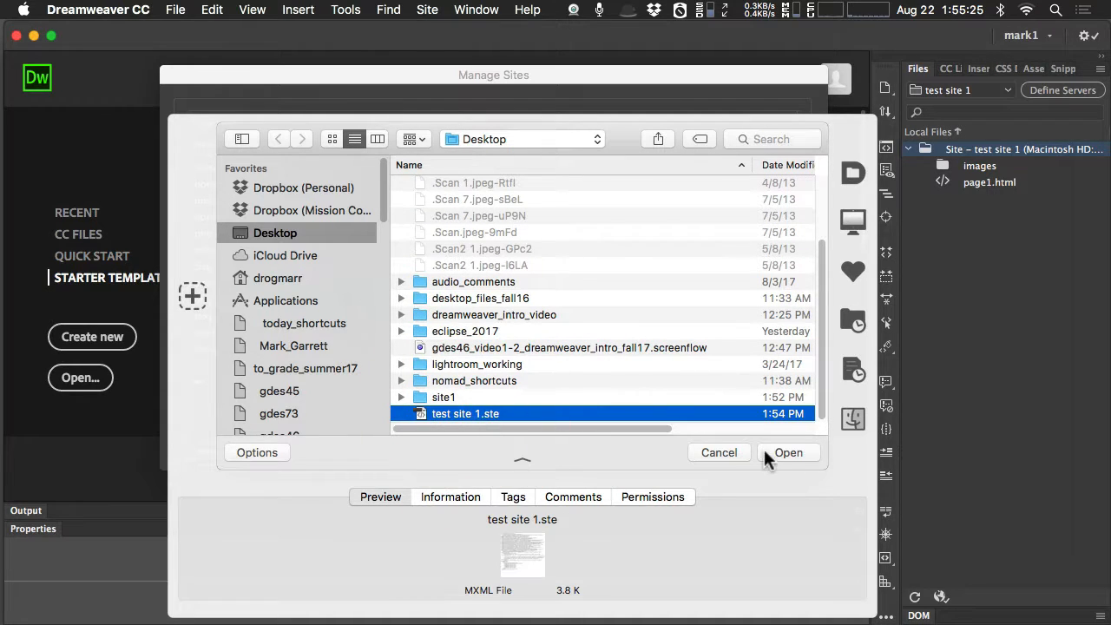
{"action": "left_click", "coordinate": [722, 451]}
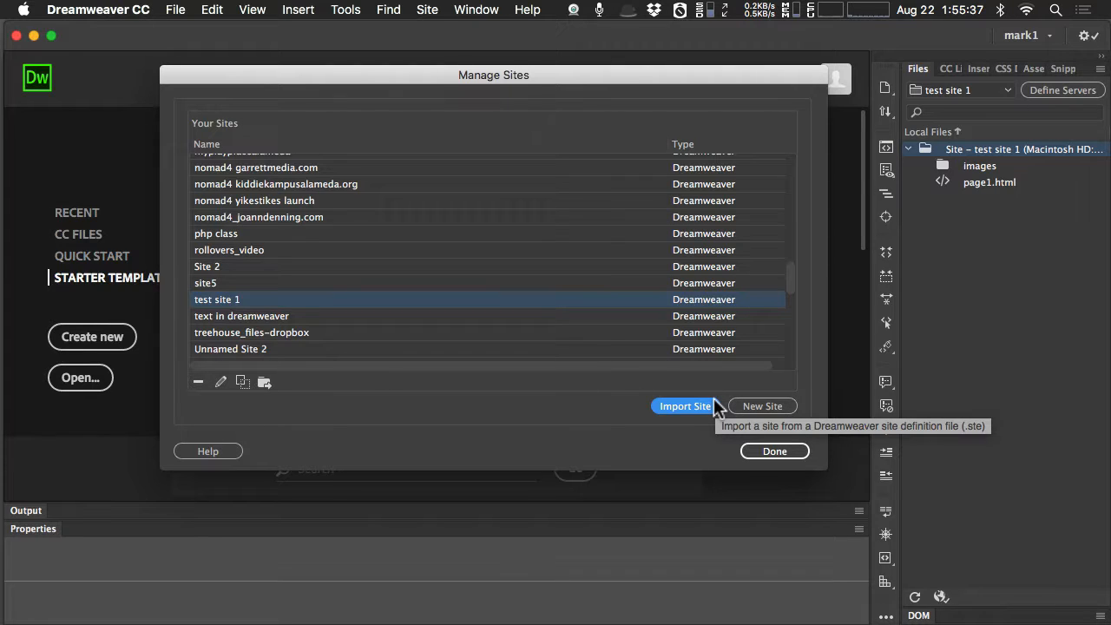
{"action": "left_click_drag", "start_coordinate": [789, 266], "coordinate": [791, 282]}
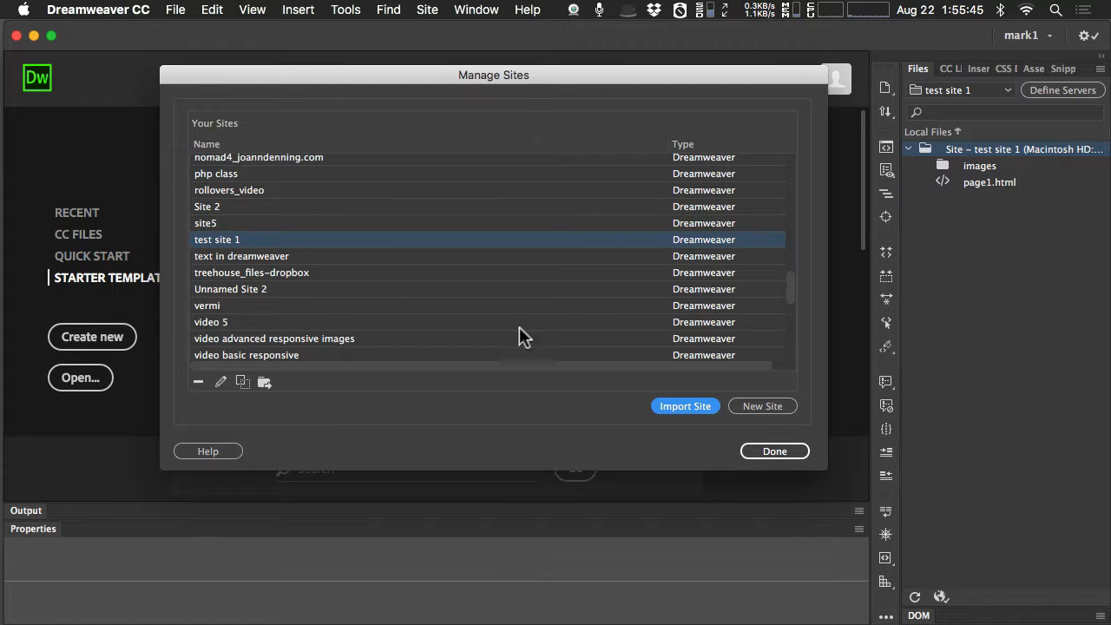
{"action": "left_click", "coordinate": [761, 452]}
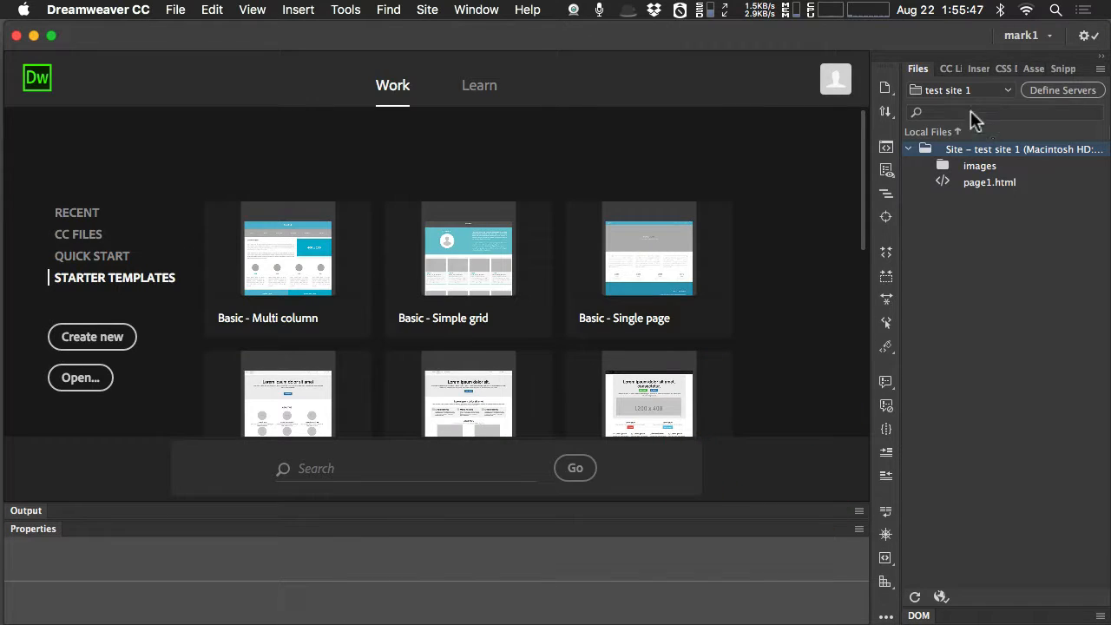
View the setup of test site 1 from the list of defined sites, and cancel without saving.
{"action": "left_click", "coordinate": [958, 93]}
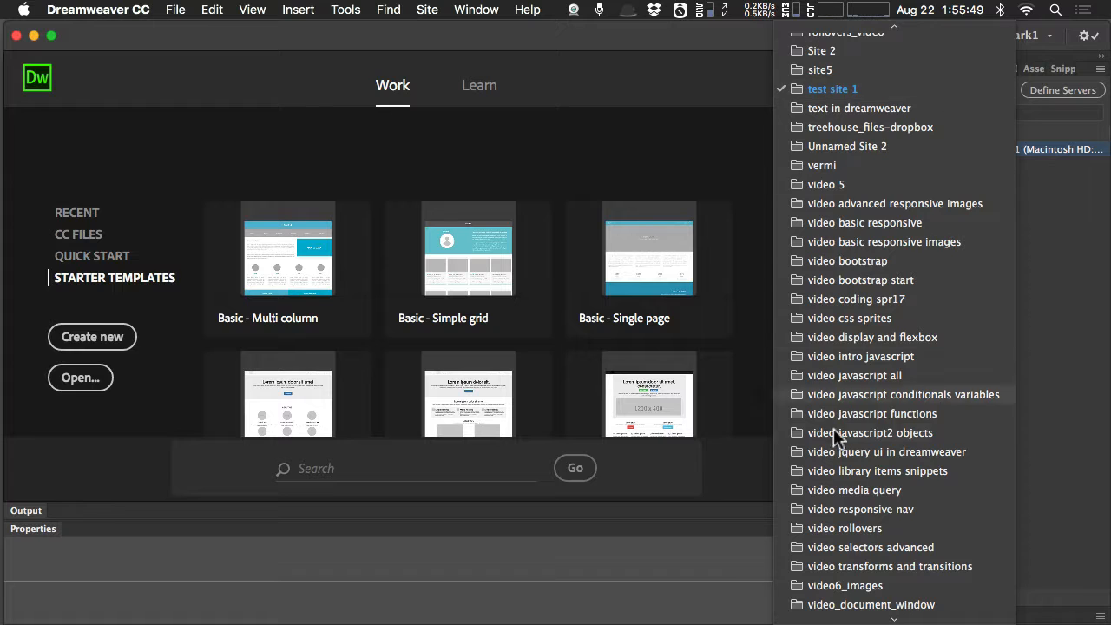
{"action": "scroll", "coordinate": [854, 307], "scroll_direction": "up", "scroll_amount": 1}
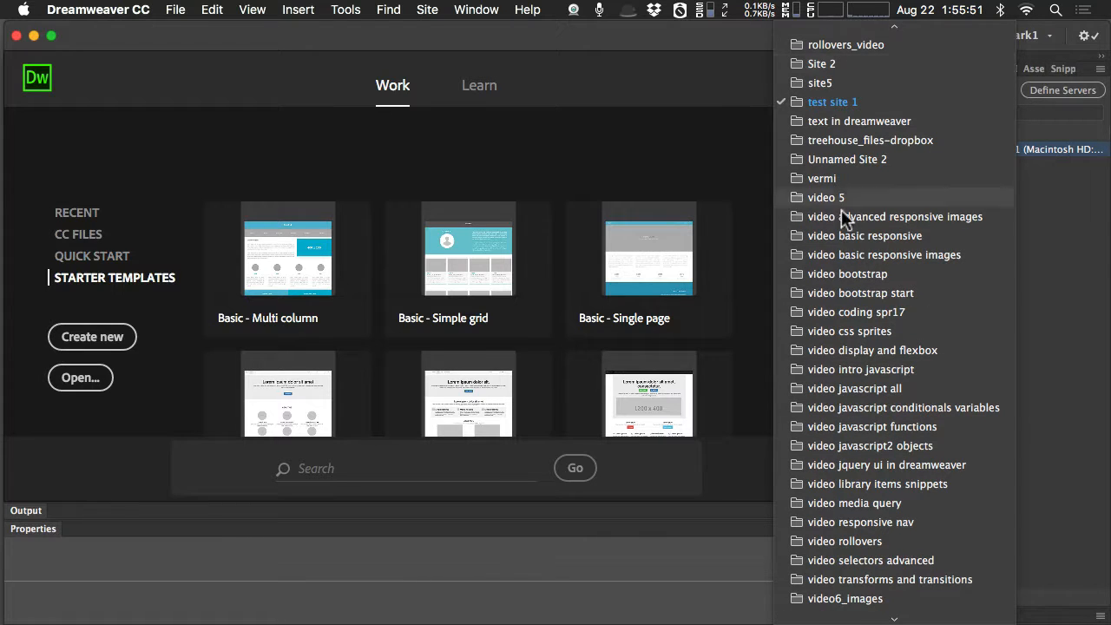
{"action": "left_click", "coordinate": [852, 103]}
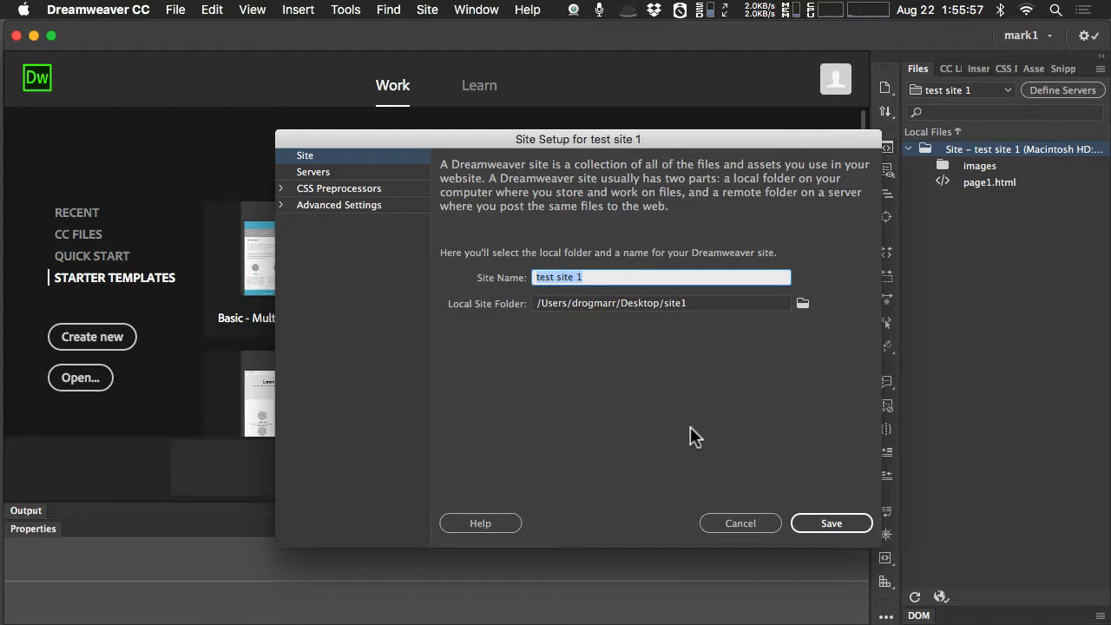
{"action": "left_click", "coordinate": [739, 523]}
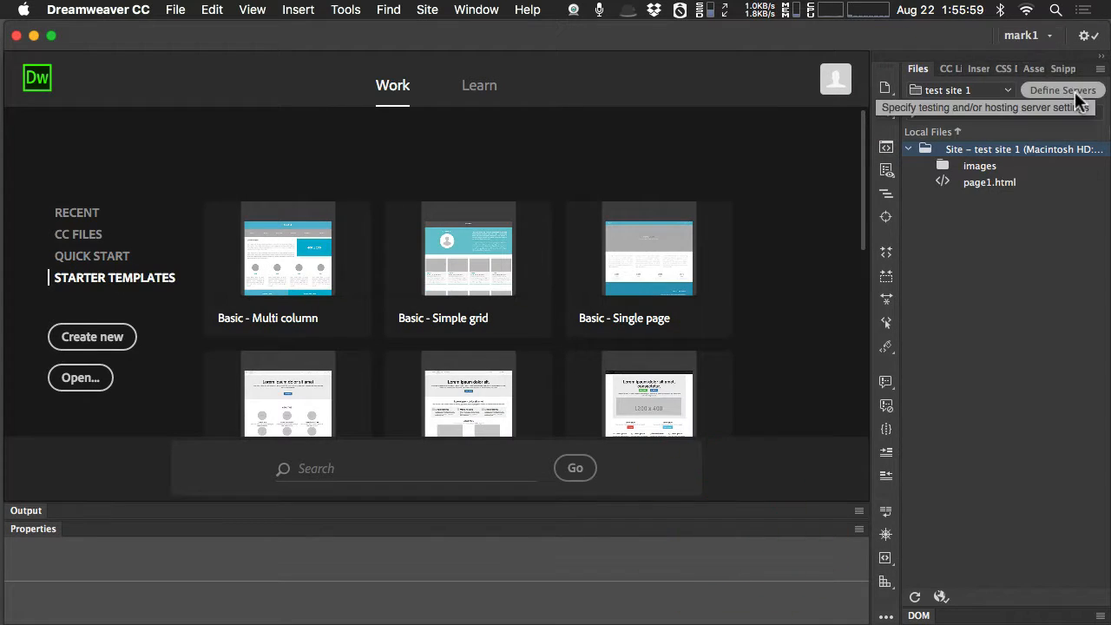
Open the server settings of test site 1, also checking its site name and local folder settings.
{"action": "left_click", "coordinate": [1063, 90]}
{"action": "left_click_drag", "start_coordinate": [479, 140], "coordinate": [406, 102]}
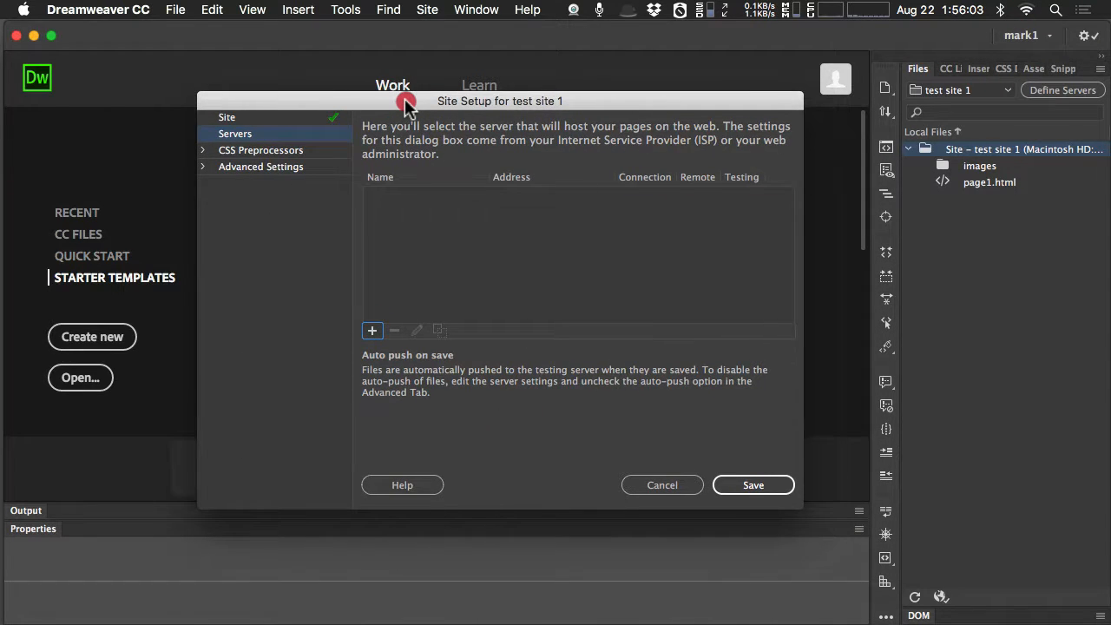
{"action": "left_click", "coordinate": [228, 117]}
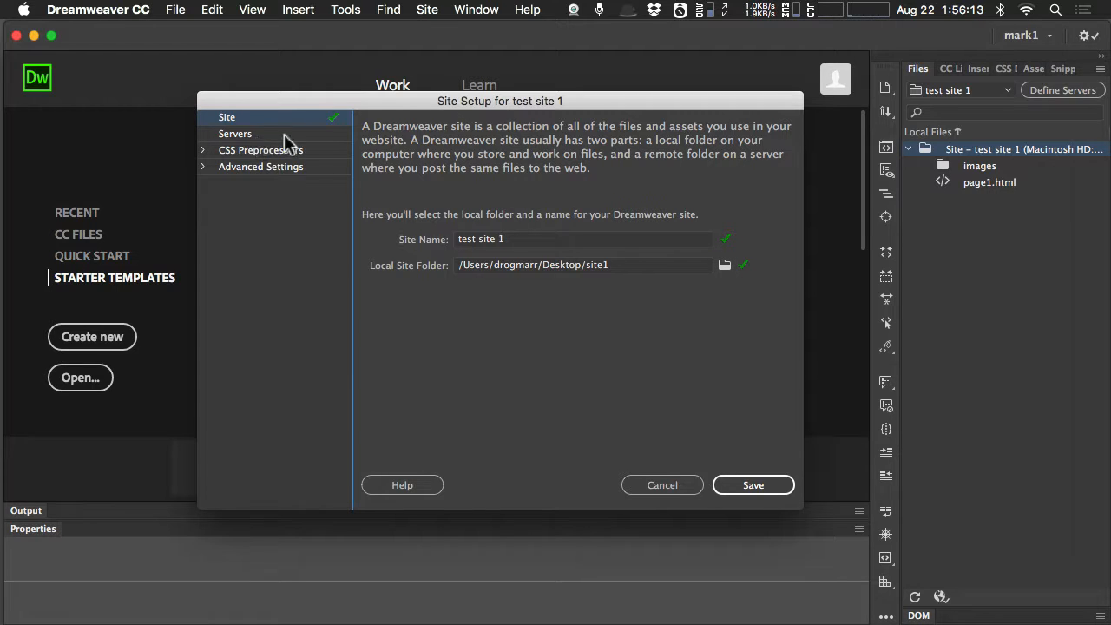
{"action": "left_click", "coordinate": [252, 134]}
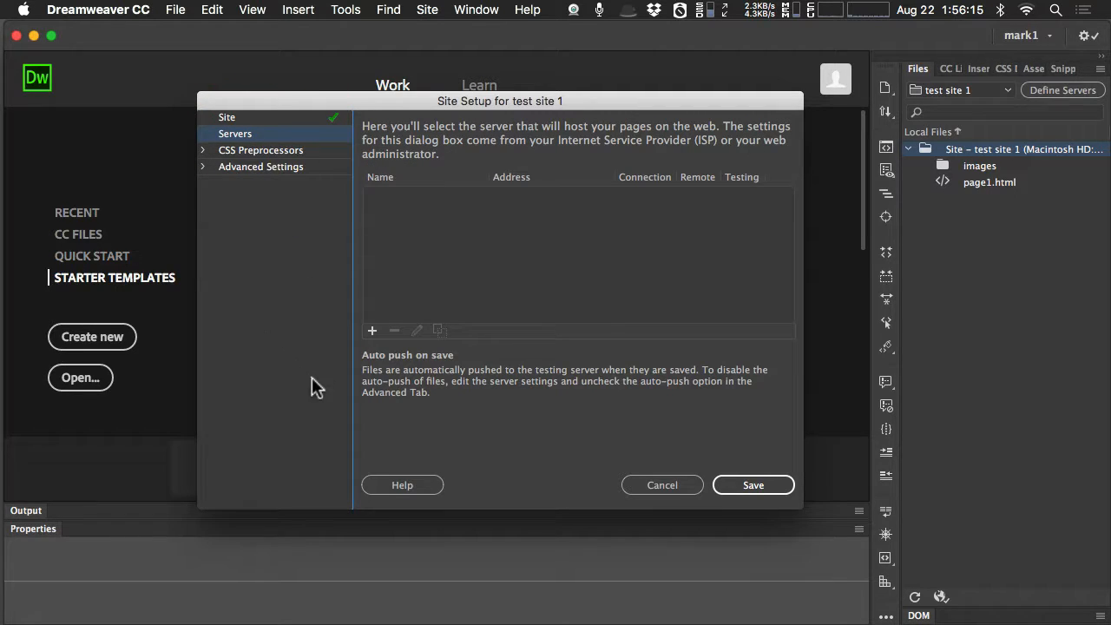
{"action": "left_click_drag", "start_coordinate": [409, 105], "coordinate": [428, 115]}
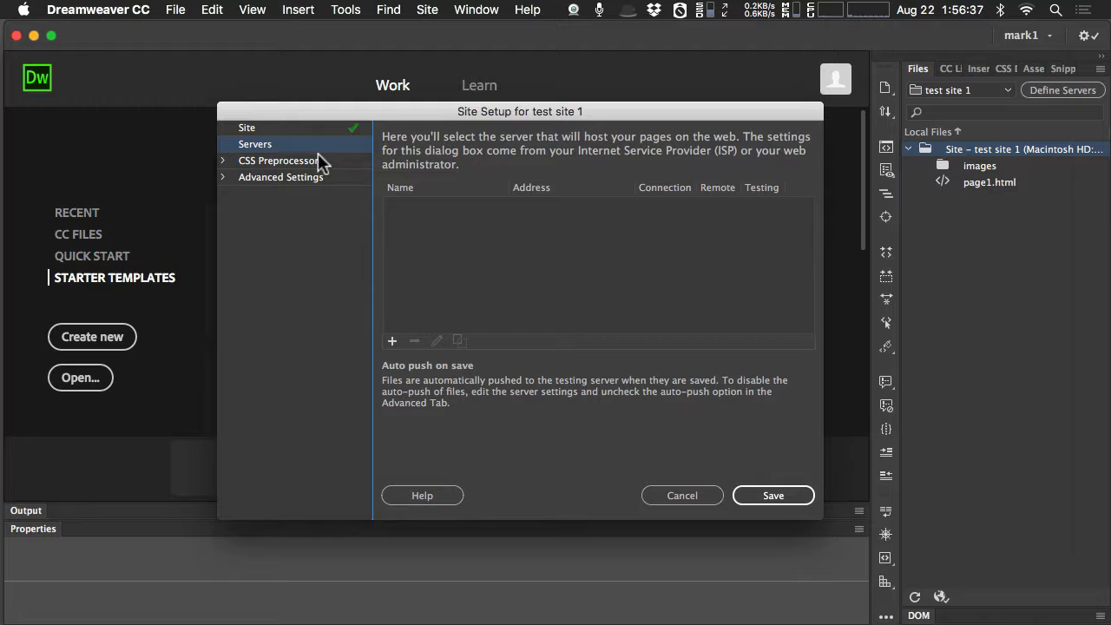
Add a new server named site 1 webhost and review the available connection methods, keeping FTP.
{"action": "left_click", "coordinate": [391, 340]}
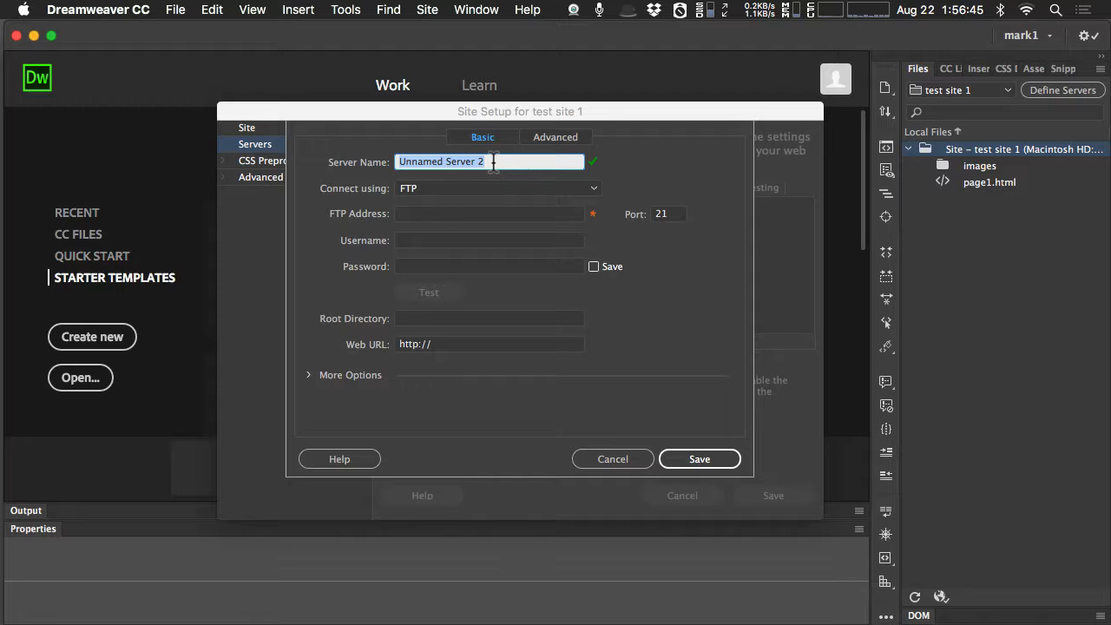
{"action": "type", "text": "site 1"}
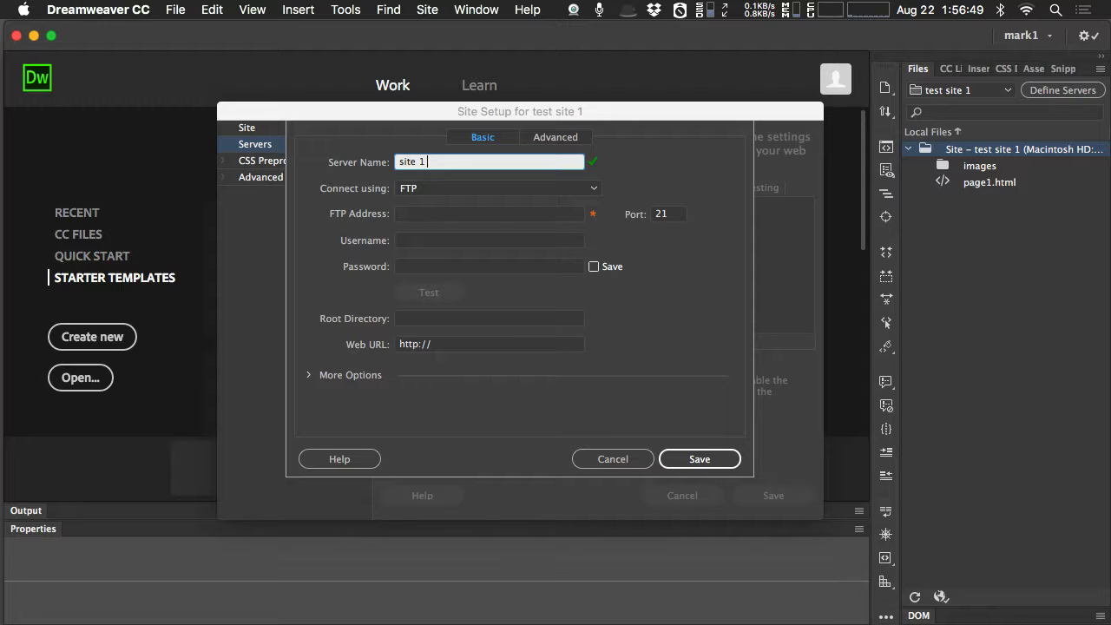
{"action": "type", "text": " webhis"}
{"action": "key", "text": "BackSpace"}
{"action": "type", "text": "ot"}
{"action": "key", "text": "BackSpace"}
{"action": "key", "text": "BackSpace"}
{"action": "key", "text": "BackSpace"}
{"action": "type", "text": "ost"}
{"action": "left_click", "coordinate": [591, 191]}
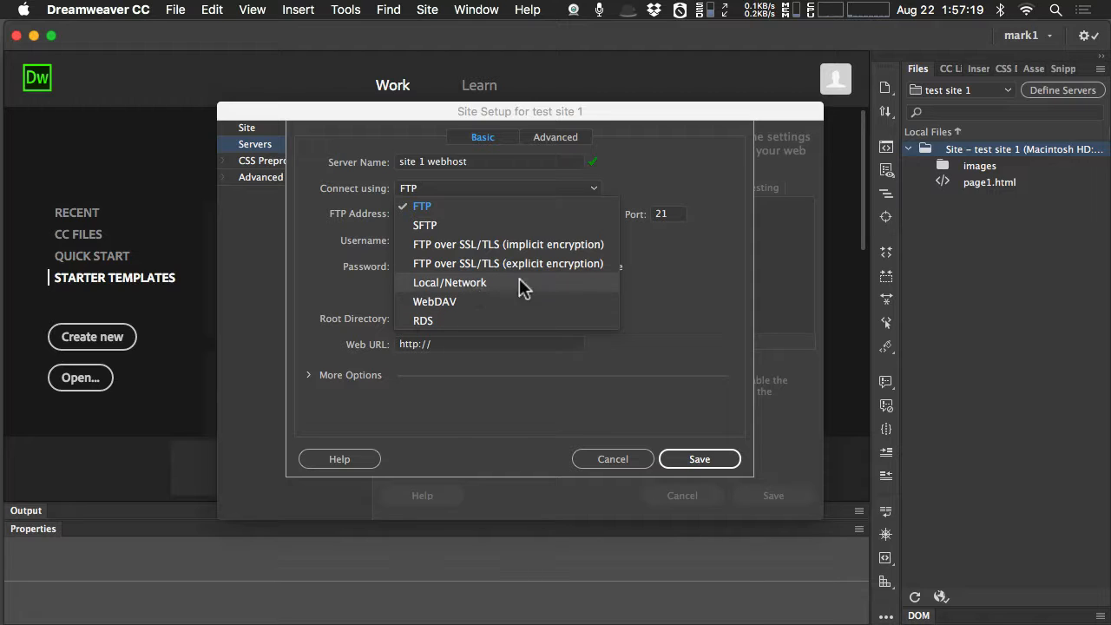
{"action": "left_click", "coordinate": [679, 281]}
Examine the FTP address, username, password and root directory fields of the new server.
{"action": "left_click", "coordinate": [454, 214]}
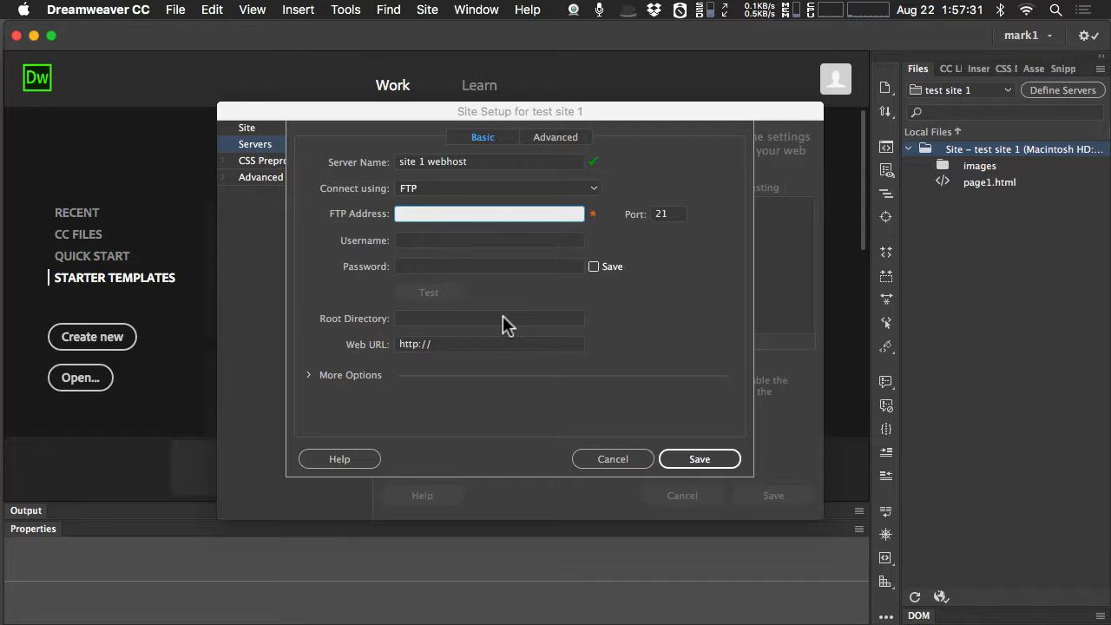
{"action": "left_click", "coordinate": [419, 213]}
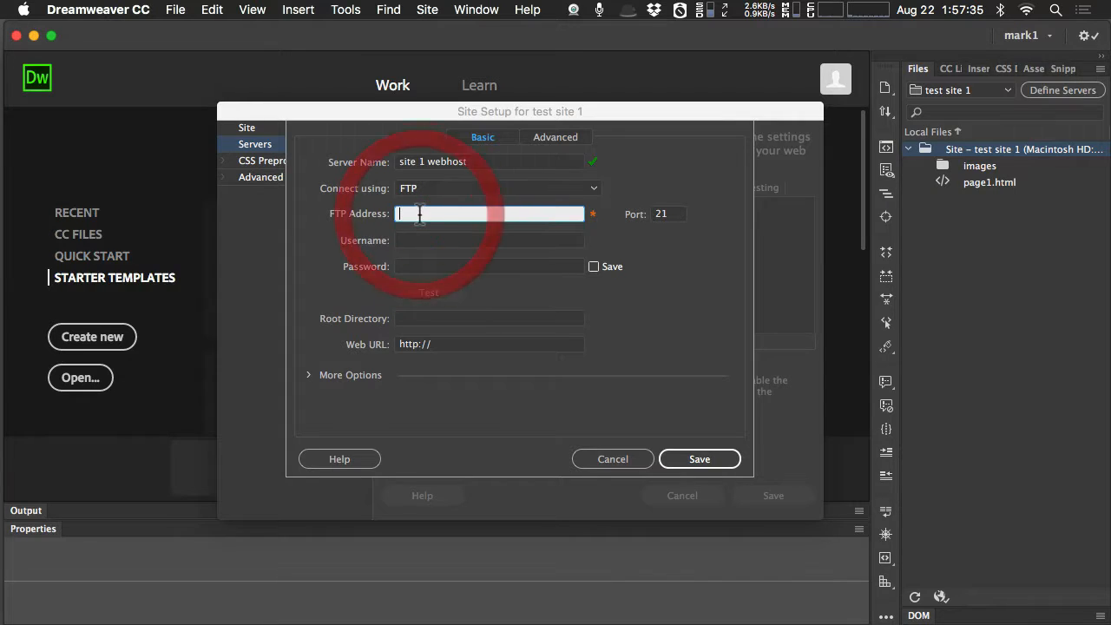
{"action": "left_click", "coordinate": [424, 240]}
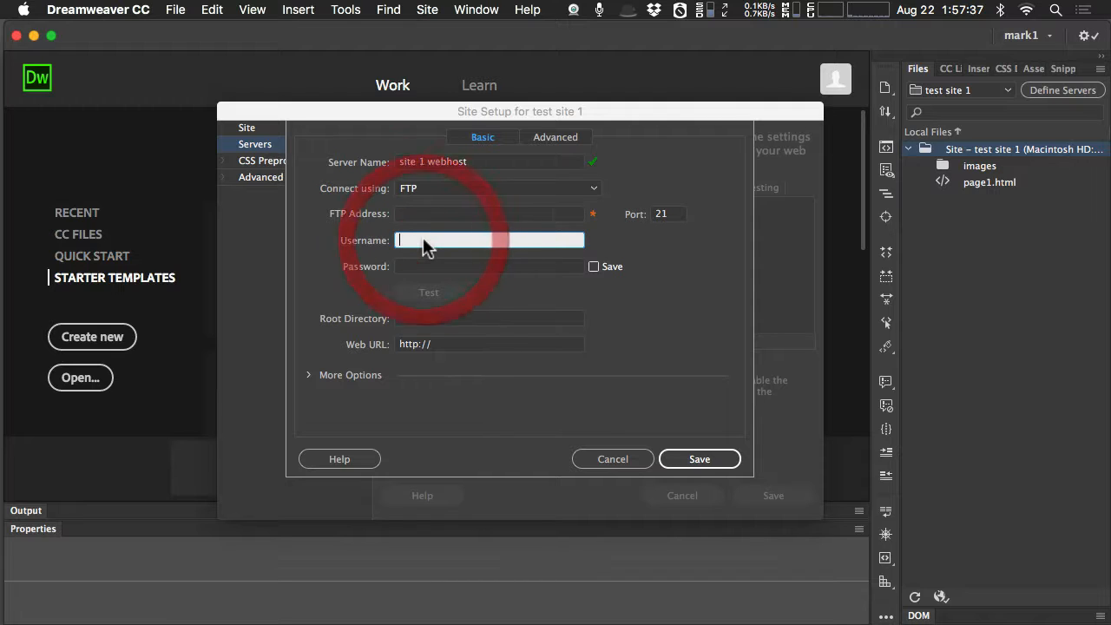
{"action": "left_click", "coordinate": [427, 266]}
{"action": "left_click", "coordinate": [426, 240]}
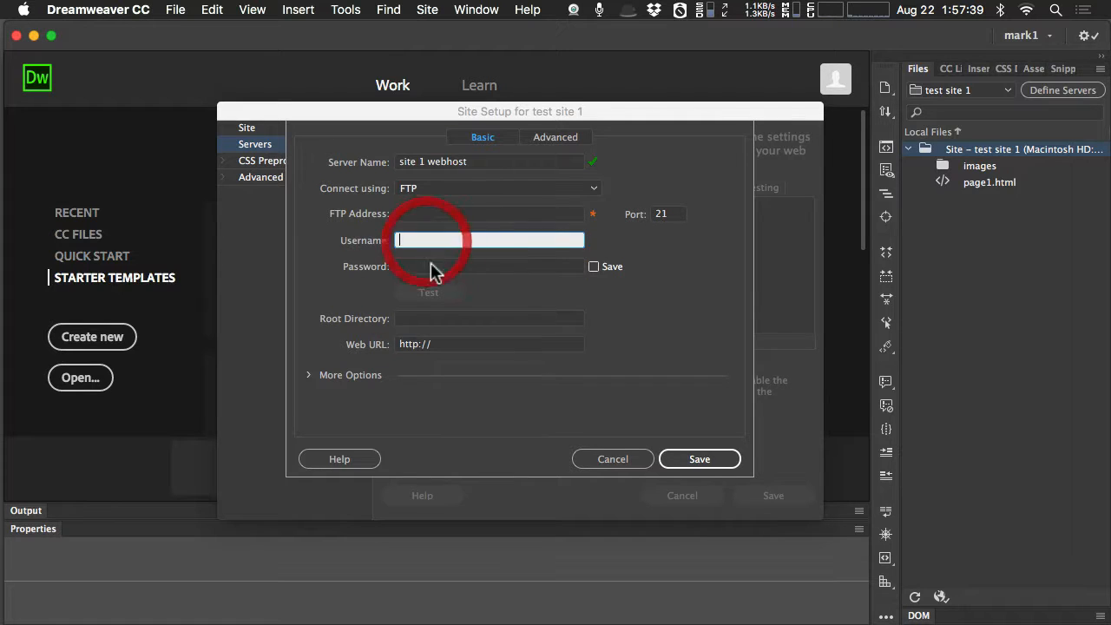
{"action": "left_click", "coordinate": [427, 267]}
{"action": "left_click", "coordinate": [425, 239]}
{"action": "left_click", "coordinate": [427, 266]}
{"action": "left_click", "coordinate": [426, 240]}
{"action": "left_click", "coordinate": [425, 214]}
{"action": "left_click", "coordinate": [426, 241]}
{"action": "left_click", "coordinate": [425, 265]}
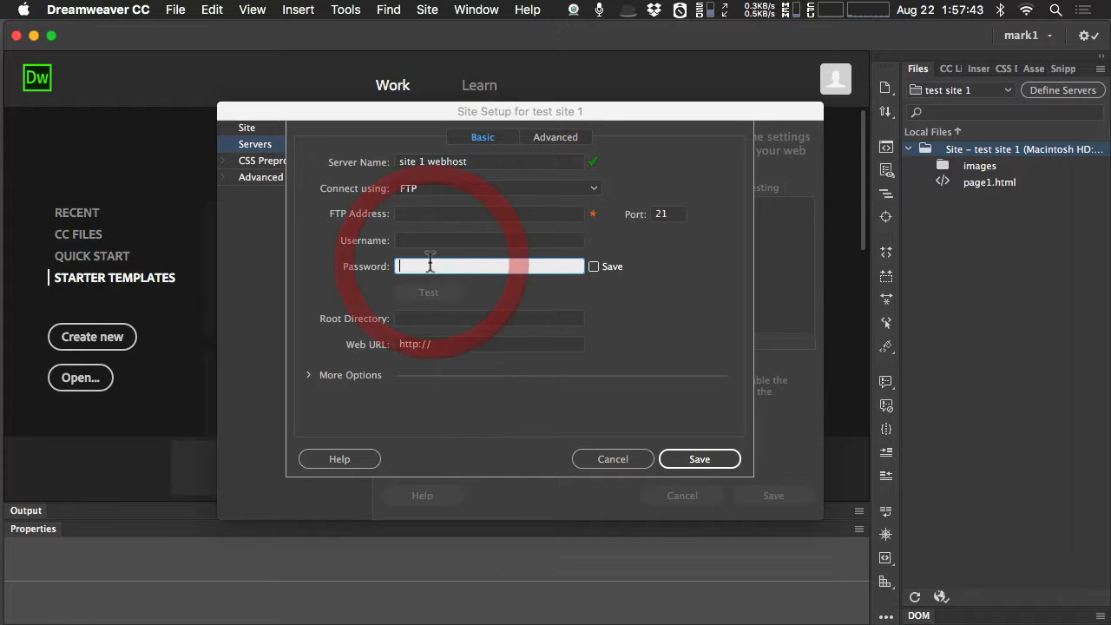
{"action": "left_click", "coordinate": [419, 214]}
{"action": "left_click", "coordinate": [426, 241]}
{"action": "left_click", "coordinate": [426, 265]}
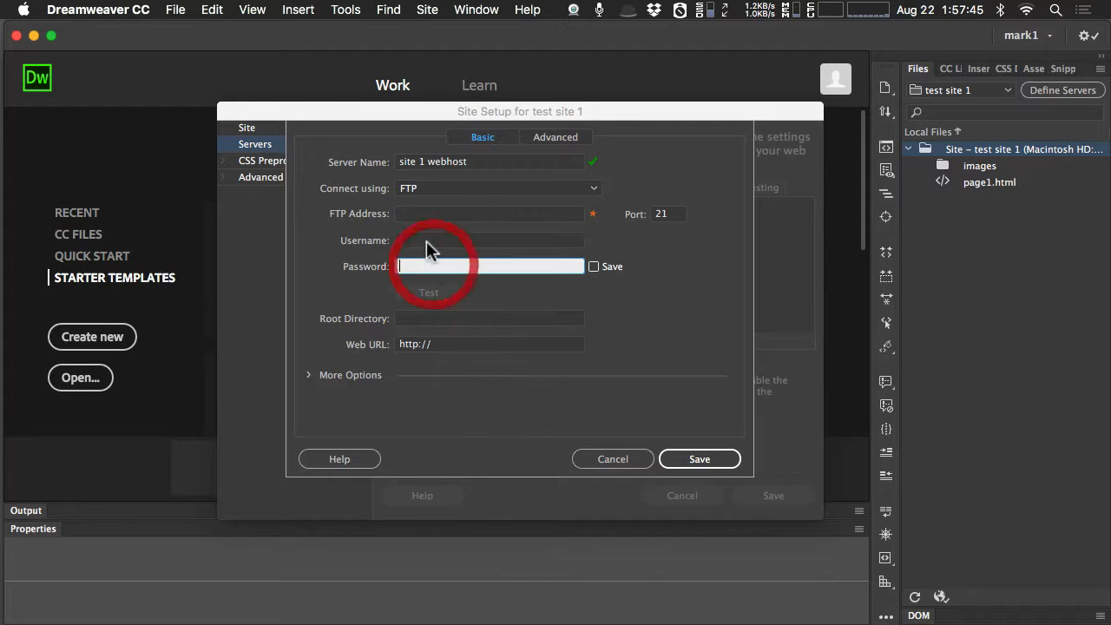
{"action": "left_click", "coordinate": [421, 216]}
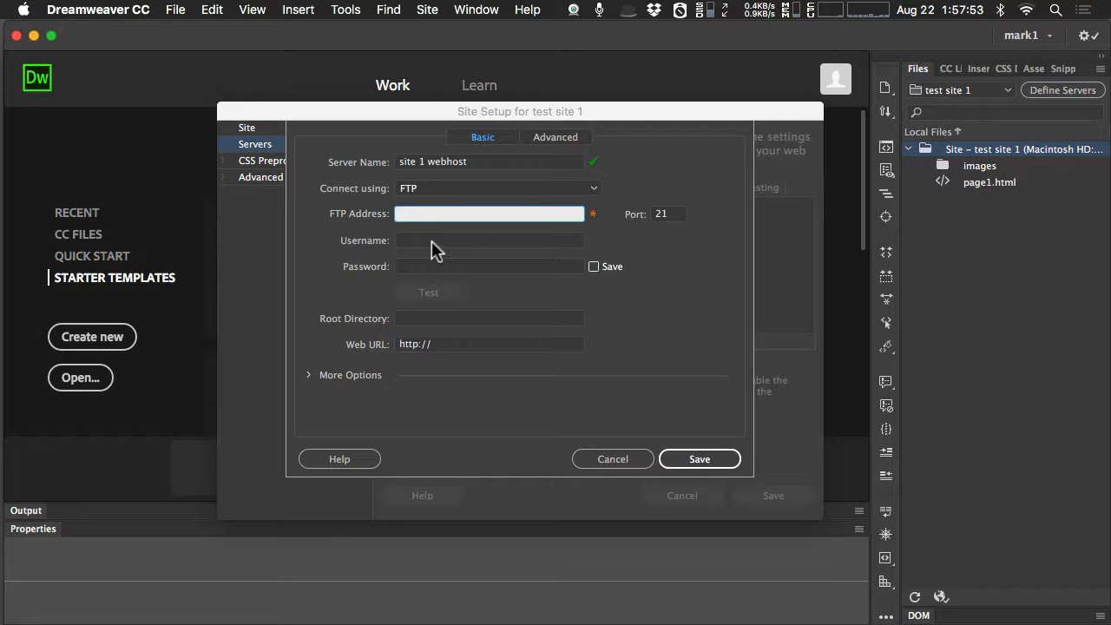
{"action": "left_click", "coordinate": [431, 241]}
{"action": "left_click", "coordinate": [431, 263]}
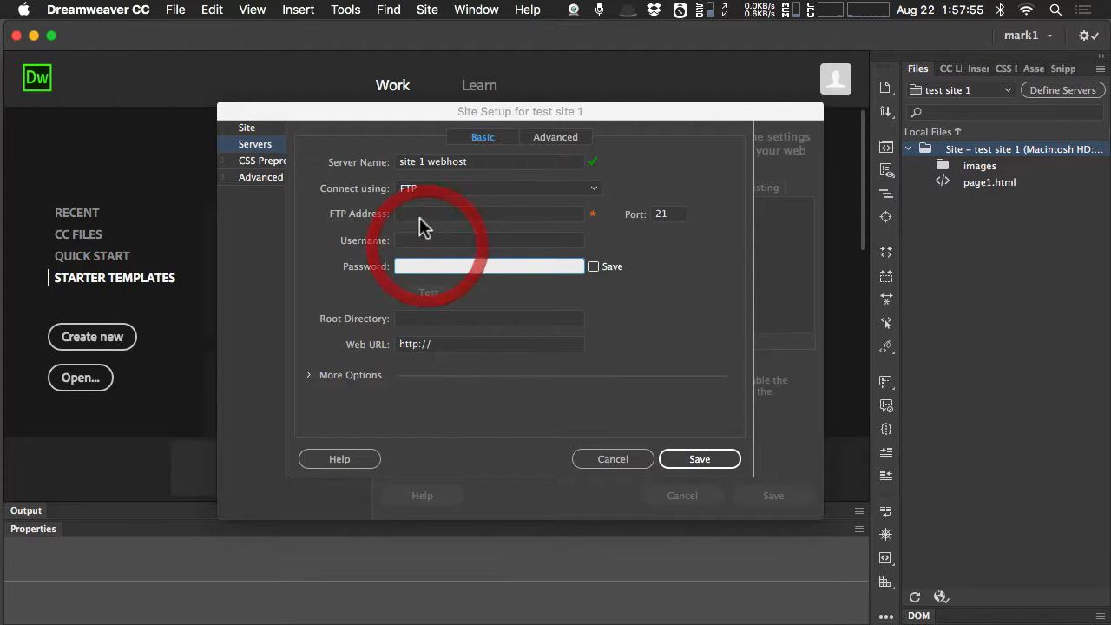
{"action": "left_click", "coordinate": [422, 214]}
{"action": "left_click", "coordinate": [428, 241]}
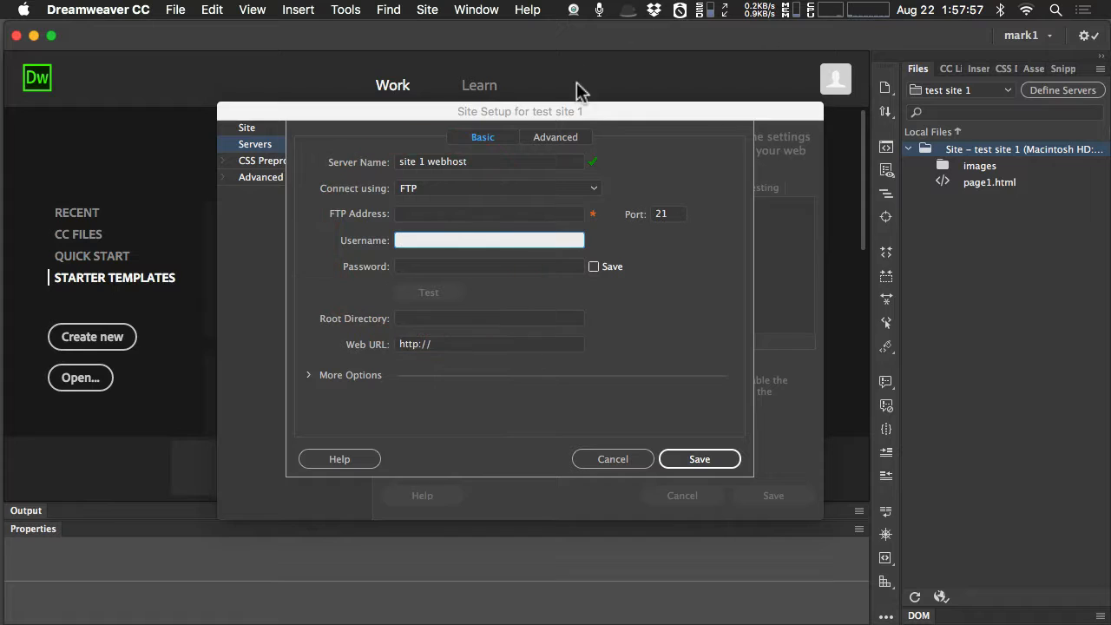
{"action": "left_click", "coordinate": [417, 215]}
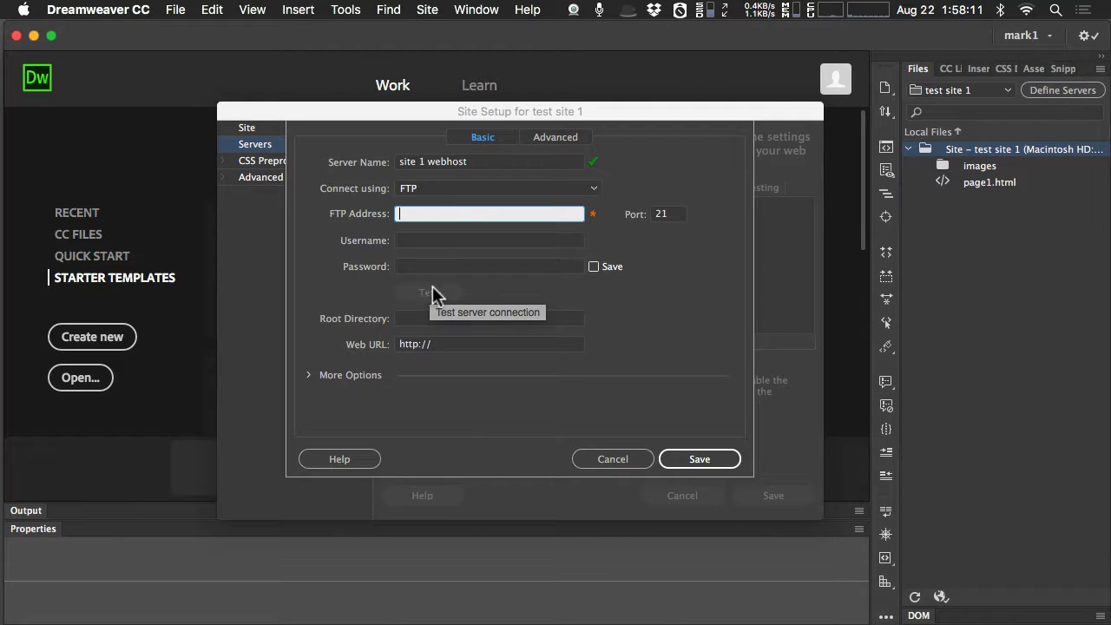
{"action": "left_click", "coordinate": [416, 317]}
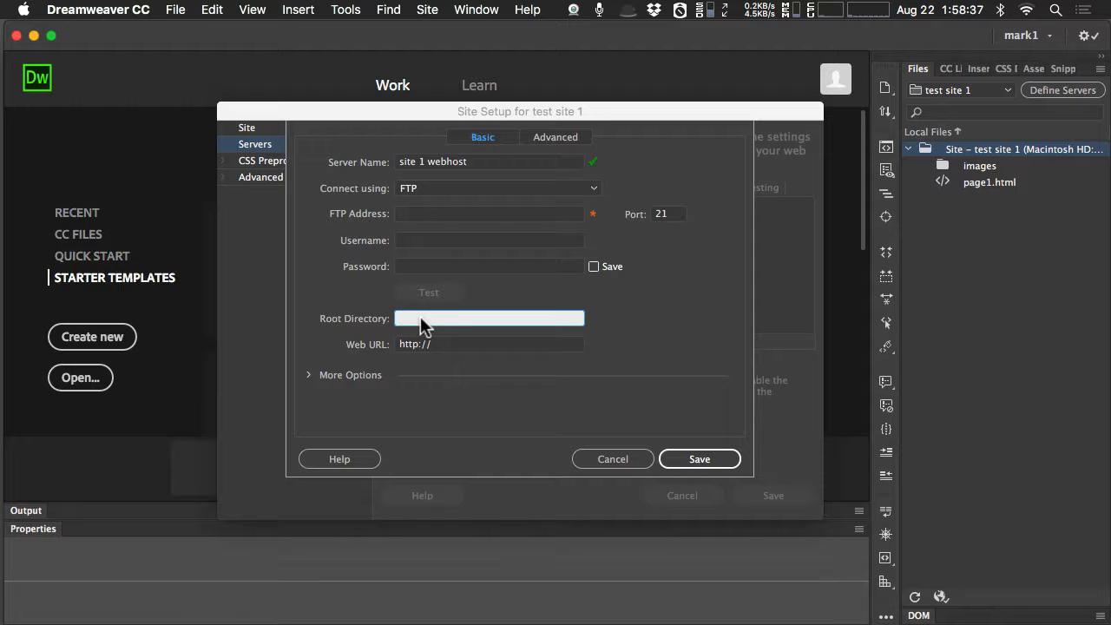
Check the additional FTP options in the new server's basic settings, and collapse them again.
{"action": "left_click", "coordinate": [307, 378]}
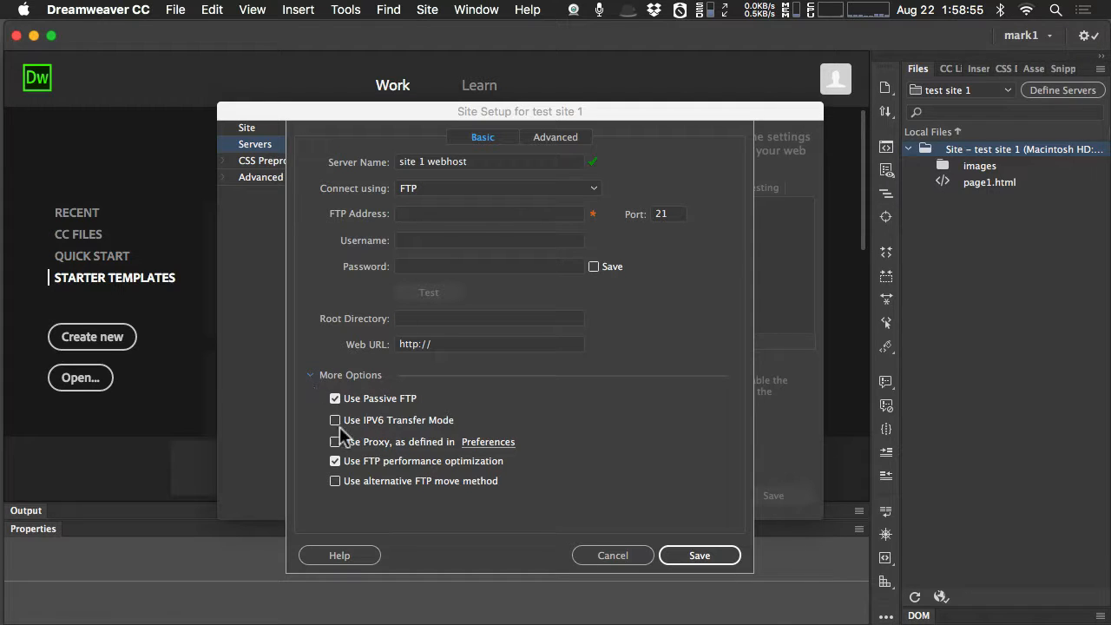
{"action": "left_click", "coordinate": [311, 375]}
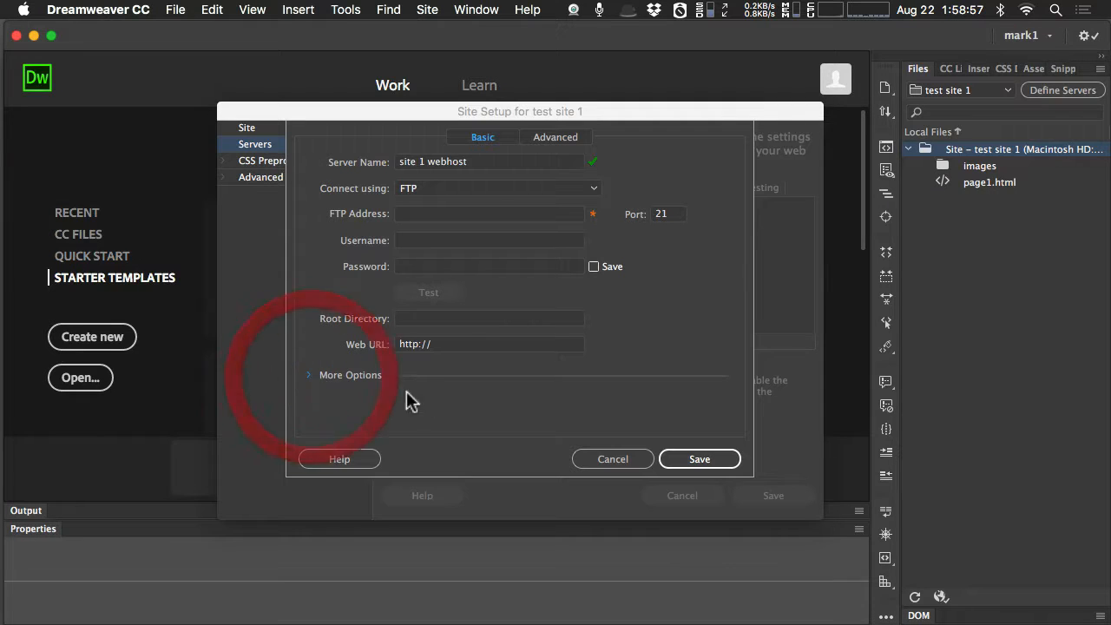
{"action": "left_click", "coordinate": [484, 142]}
Enable automatic upload of files to the server on save and file check-out in the new server's advanced settings.
{"action": "left_click", "coordinate": [541, 141]}
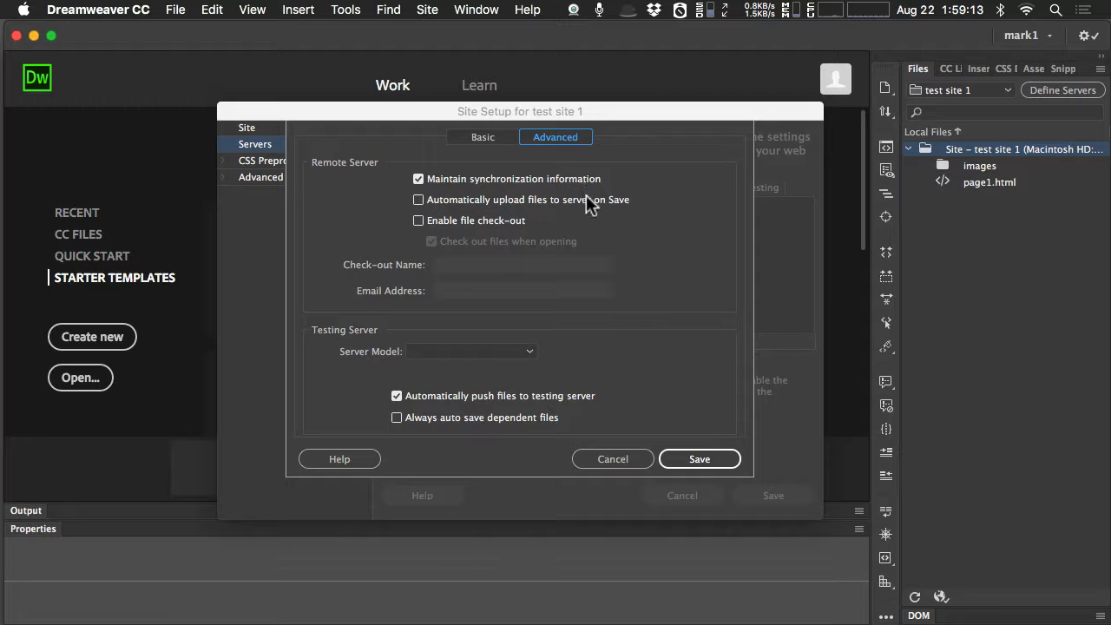
{"action": "left_click", "coordinate": [446, 200]}
{"action": "left_click", "coordinate": [481, 220]}
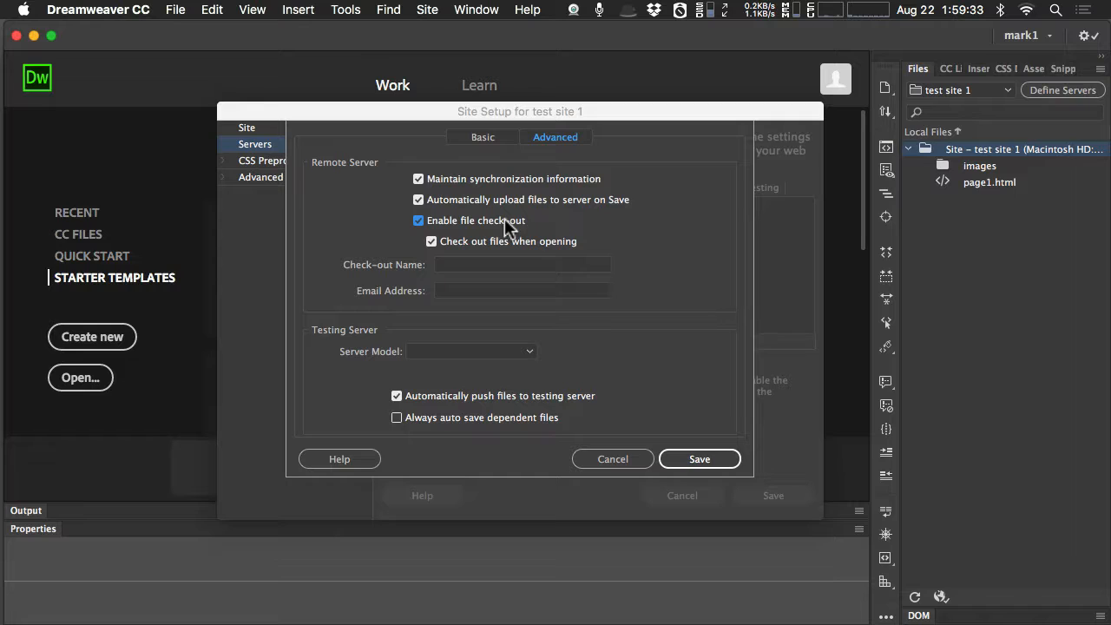
Look over the check-out name and email address fields, and turn file check-out off.
{"action": "left_click", "coordinate": [459, 269]}
{"action": "left_click", "coordinate": [459, 290]}
{"action": "left_click", "coordinate": [460, 266]}
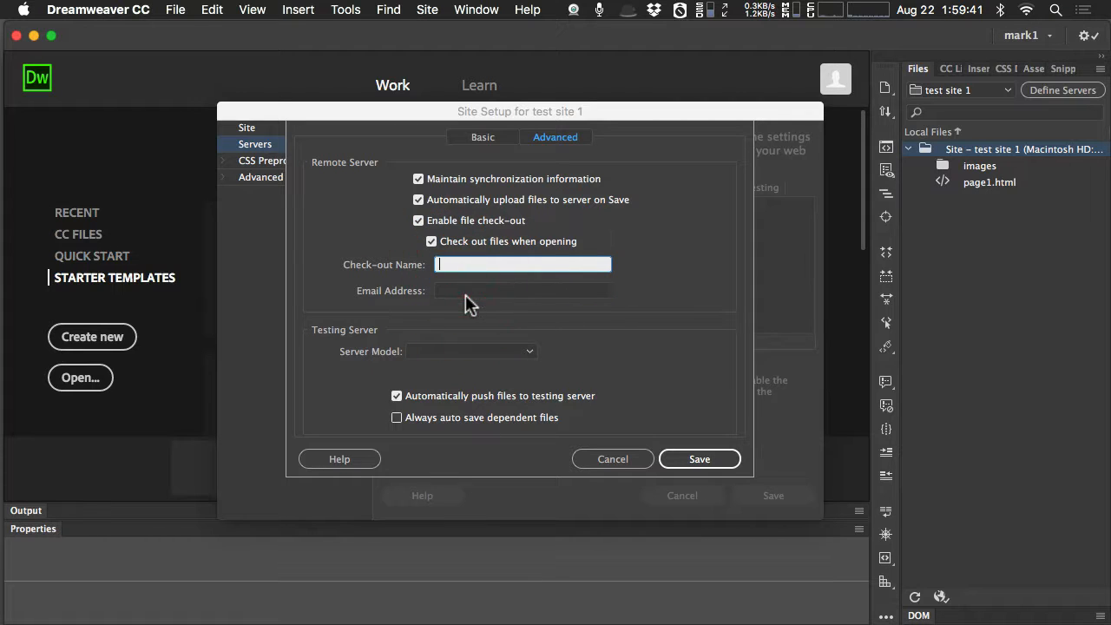
{"action": "left_click", "coordinate": [460, 289]}
{"action": "left_click", "coordinate": [459, 266]}
{"action": "left_click", "coordinate": [418, 220]}
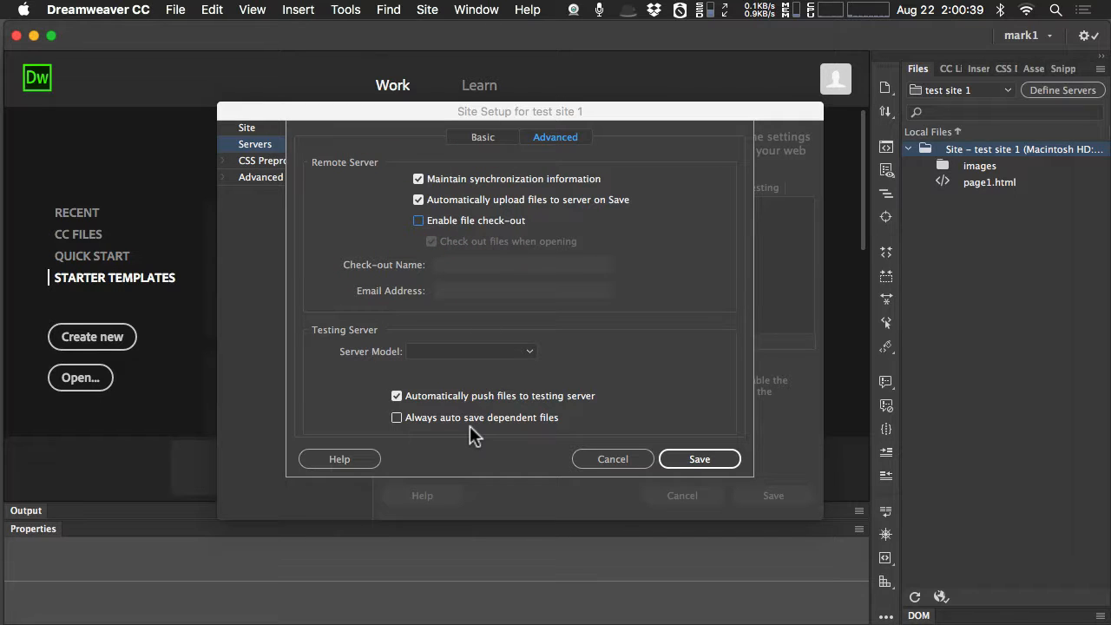
Review the testing server models, try the option to always auto save dependent files, and cancel the new server definition.
{"action": "left_click", "coordinate": [529, 351]}
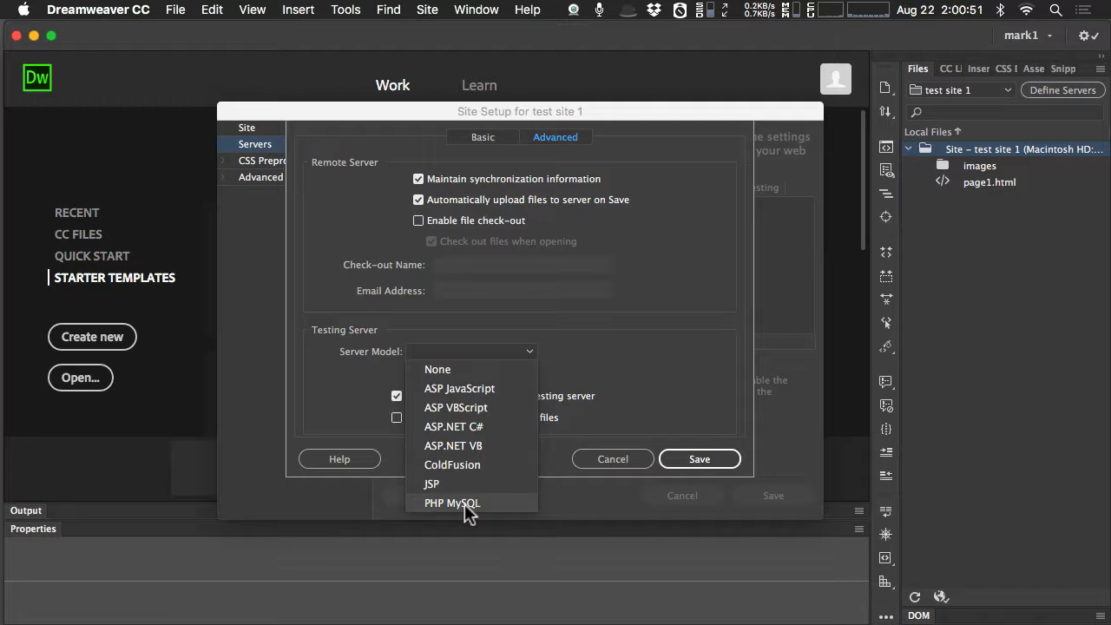
{"action": "left_click", "coordinate": [598, 353]}
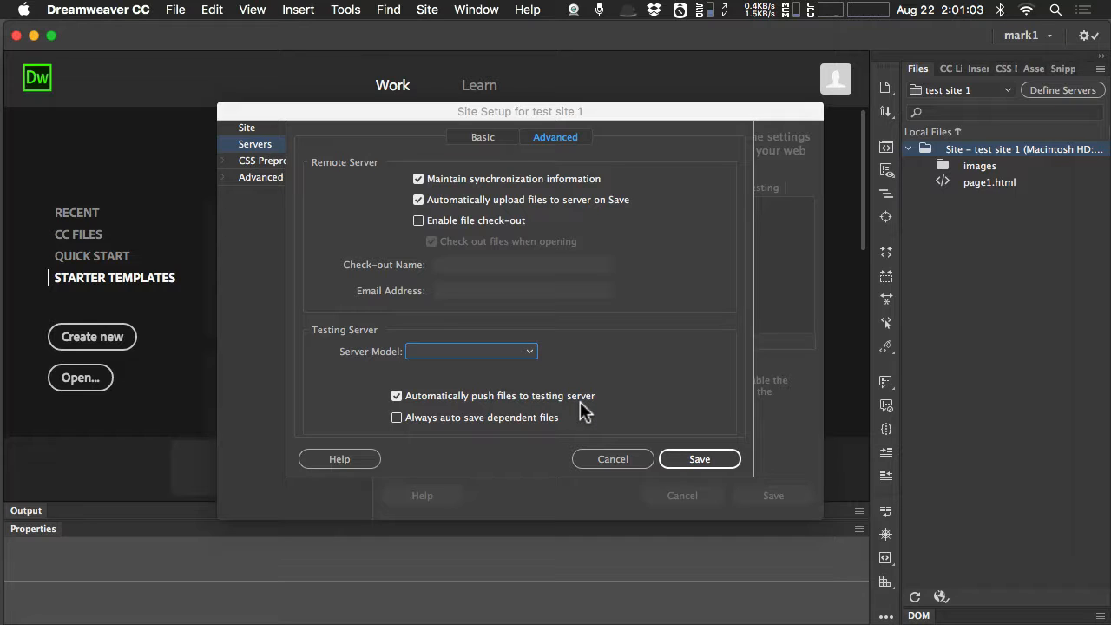
{"action": "left_click", "coordinate": [444, 420]}
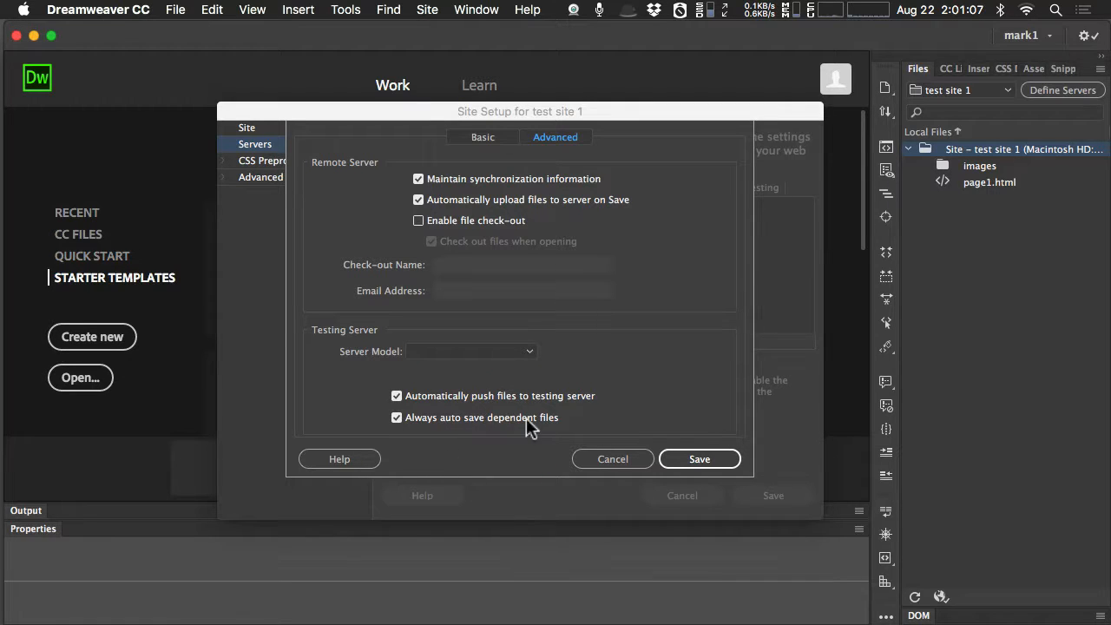
{"action": "left_click", "coordinate": [452, 420]}
{"action": "left_click", "coordinate": [452, 420]}
{"action": "left_click", "coordinate": [450, 417]}
{"action": "left_click", "coordinate": [451, 419]}
{"action": "left_click", "coordinate": [450, 418]}
{"action": "left_click", "coordinate": [626, 465]}
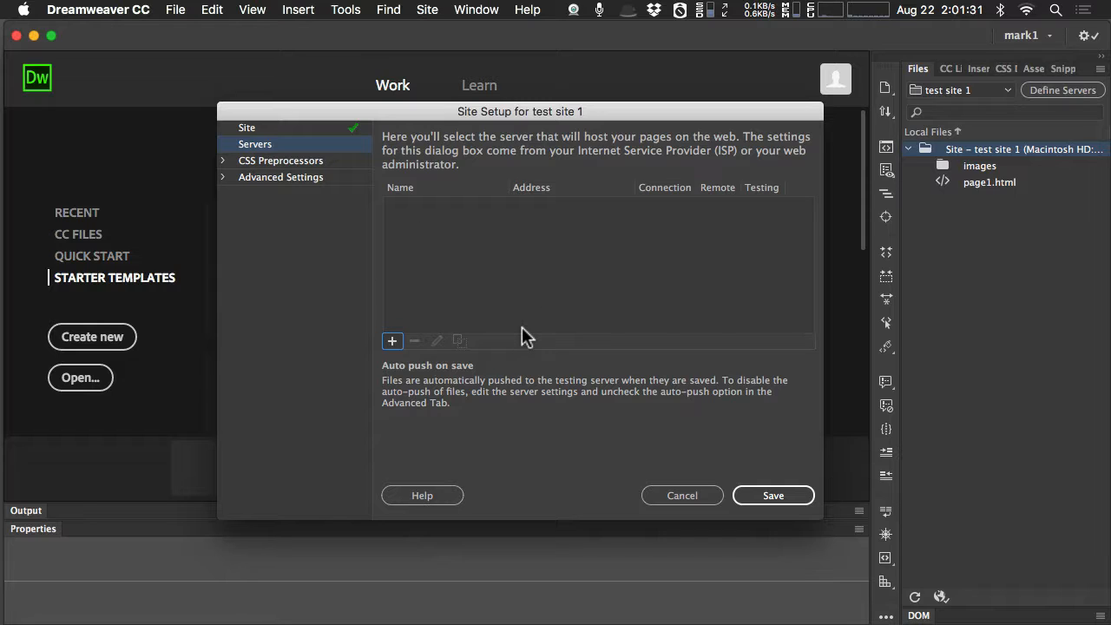
Examine the General, Source & Output and Compass settings of the site's CSS preprocessors.
{"action": "left_click", "coordinate": [223, 161]}
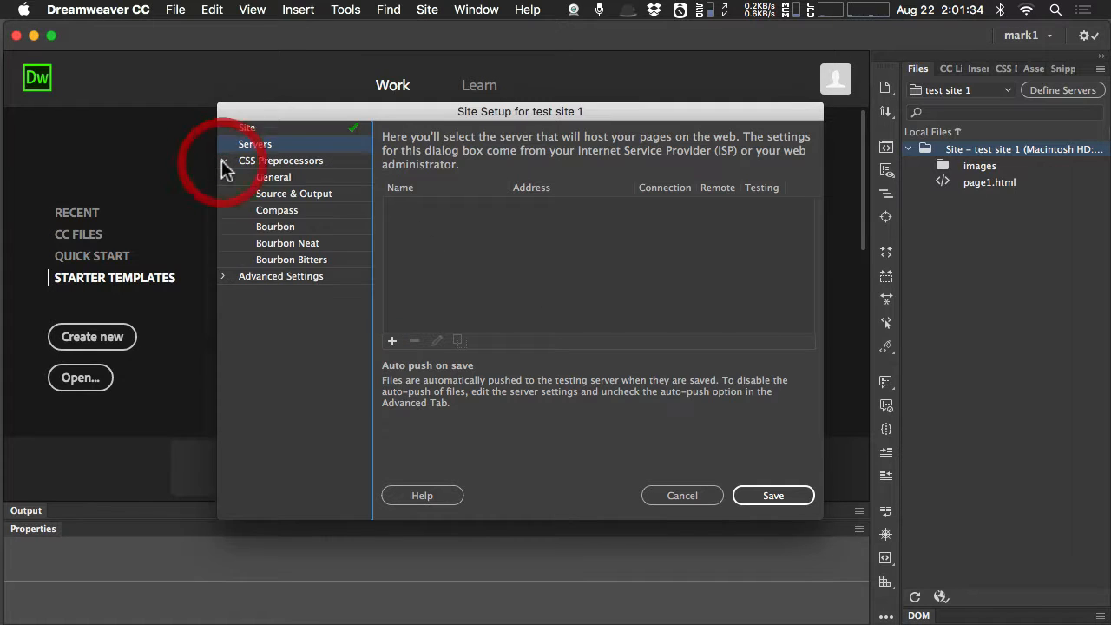
{"action": "left_click", "coordinate": [285, 177]}
{"action": "left_click", "coordinate": [293, 193]}
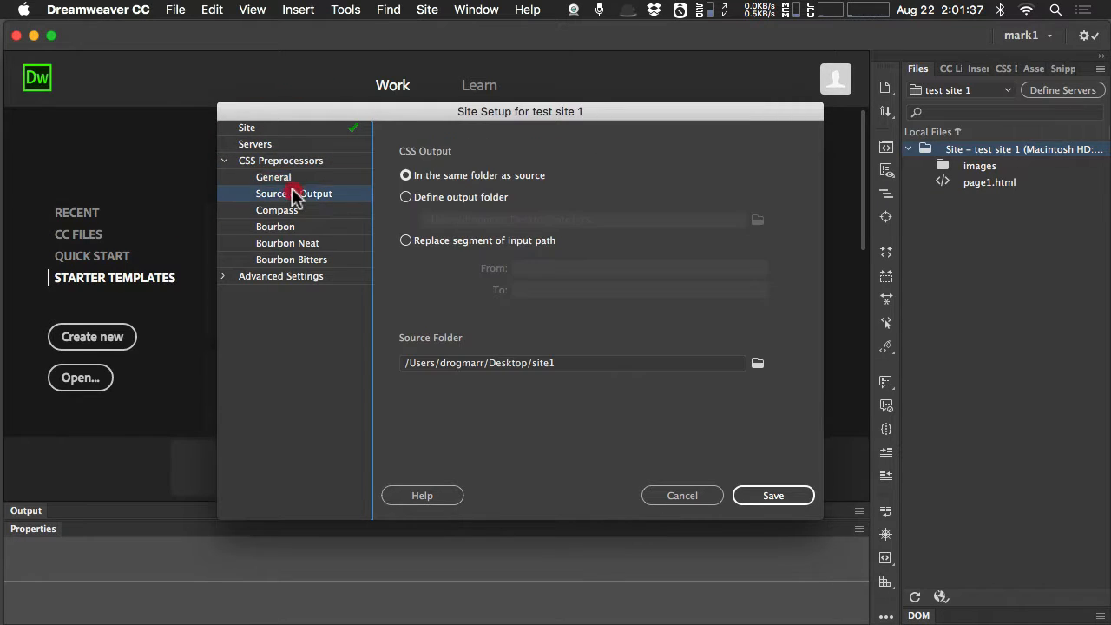
{"action": "left_click", "coordinate": [292, 178]}
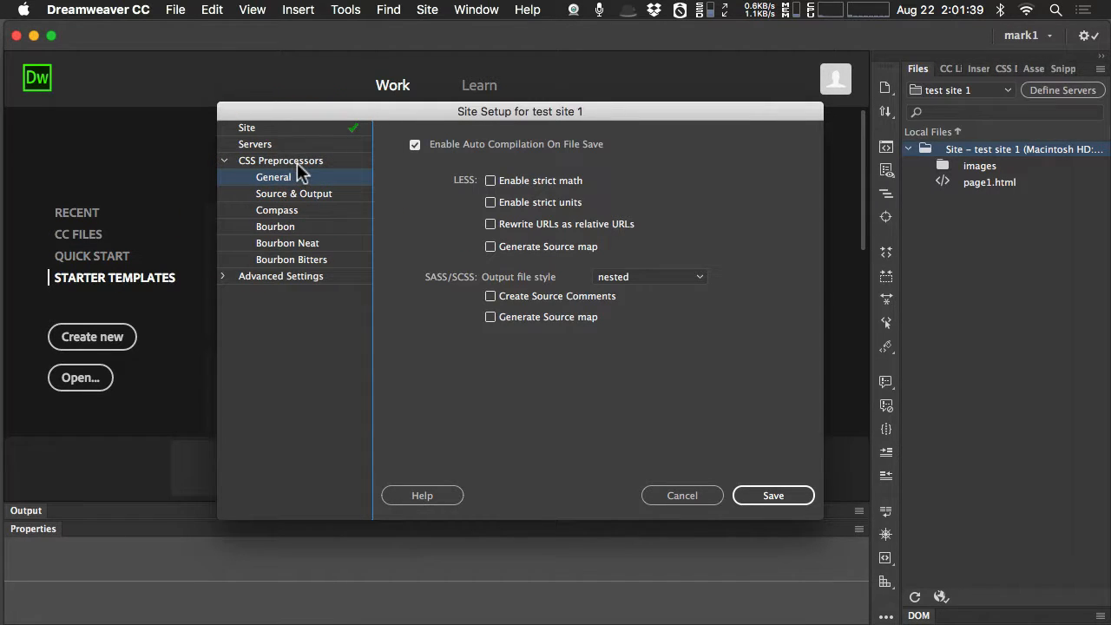
{"action": "left_click", "coordinate": [296, 193]}
{"action": "left_click", "coordinate": [288, 176]}
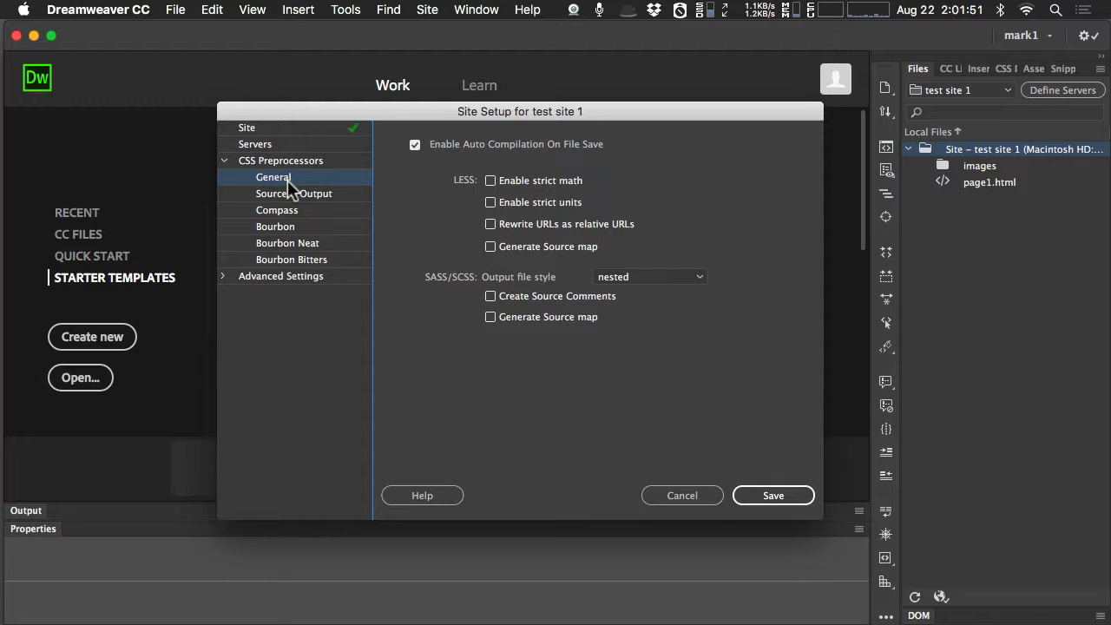
{"action": "left_click", "coordinate": [296, 197]}
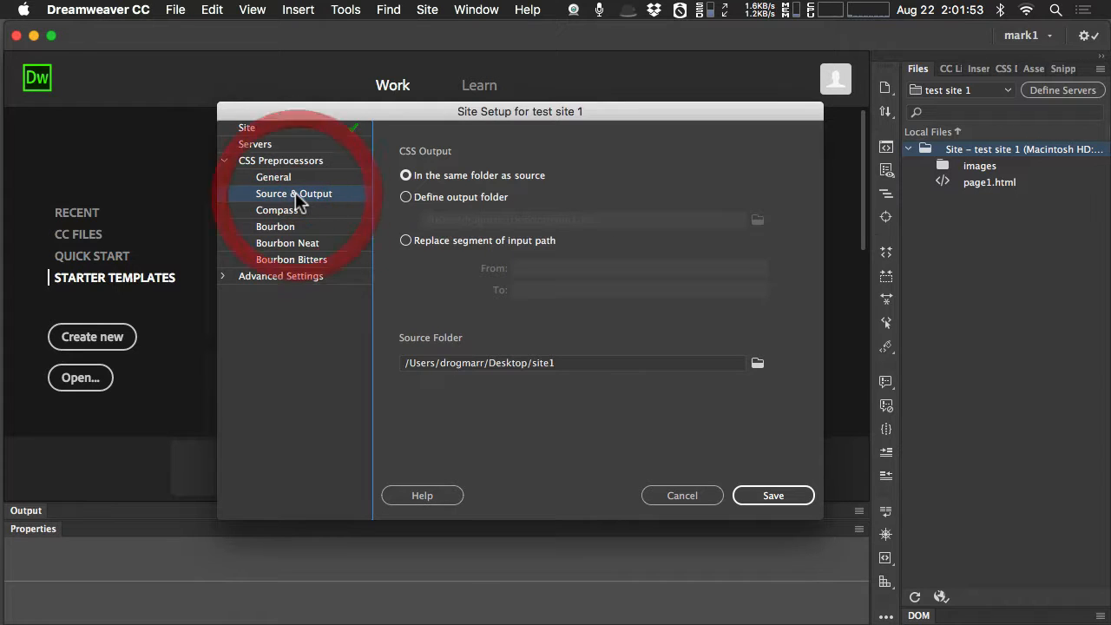
{"action": "left_click", "coordinate": [297, 212]}
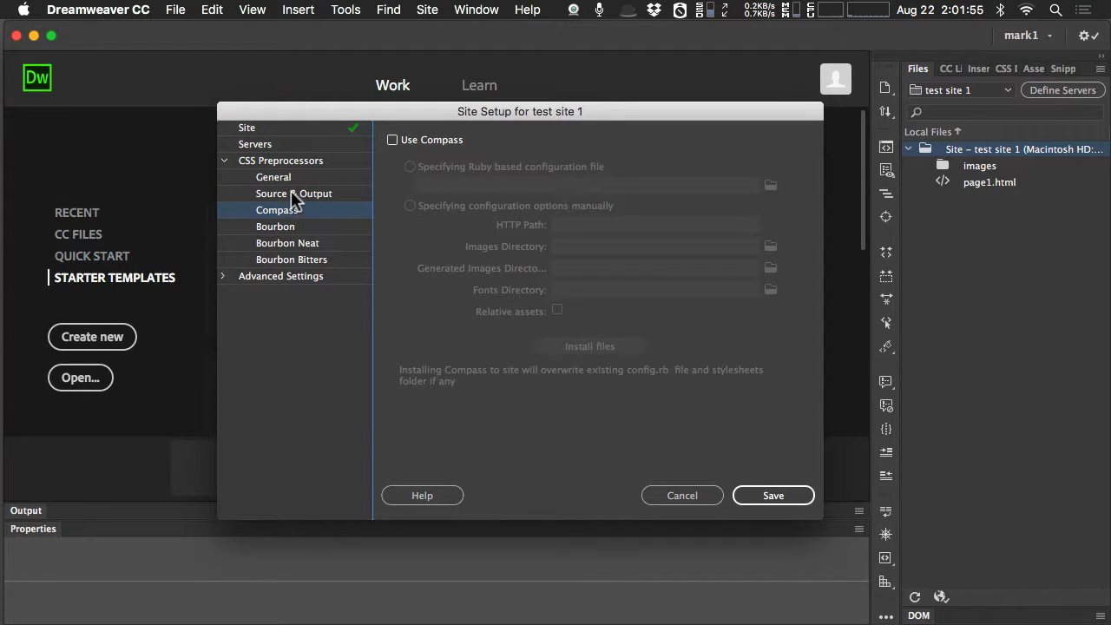
{"action": "left_click", "coordinate": [292, 194]}
{"action": "left_click", "coordinate": [289, 174]}
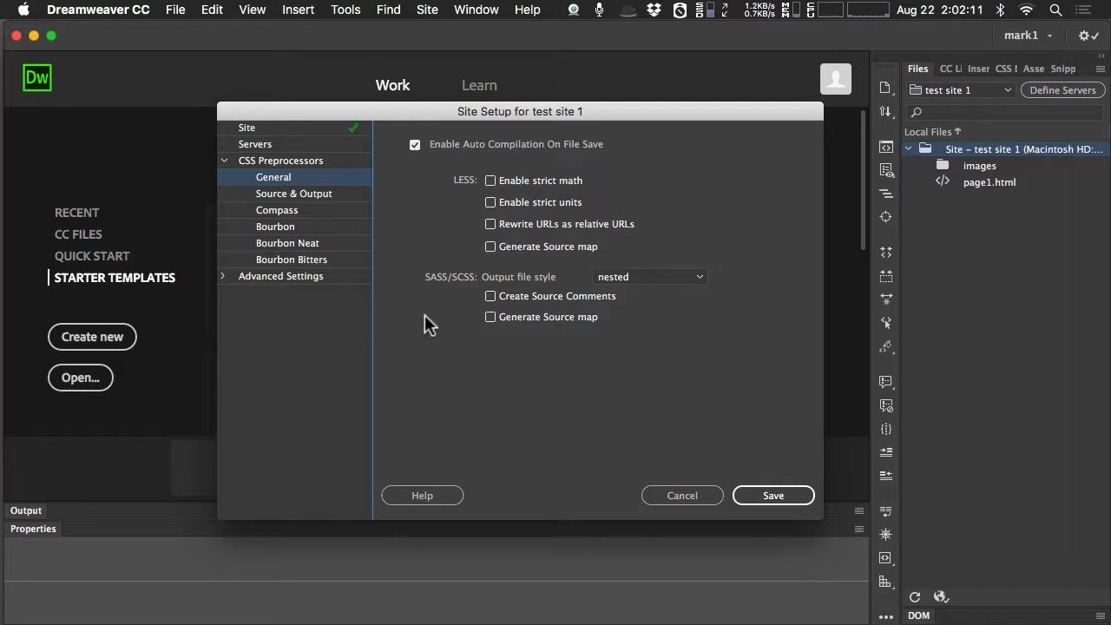
View the Compass, Bourbon, Bourbon Neat and Bourbon Bitters preprocessor settings, and return to the General ones.
{"action": "left_click", "coordinate": [304, 197]}
{"action": "left_click", "coordinate": [294, 210]}
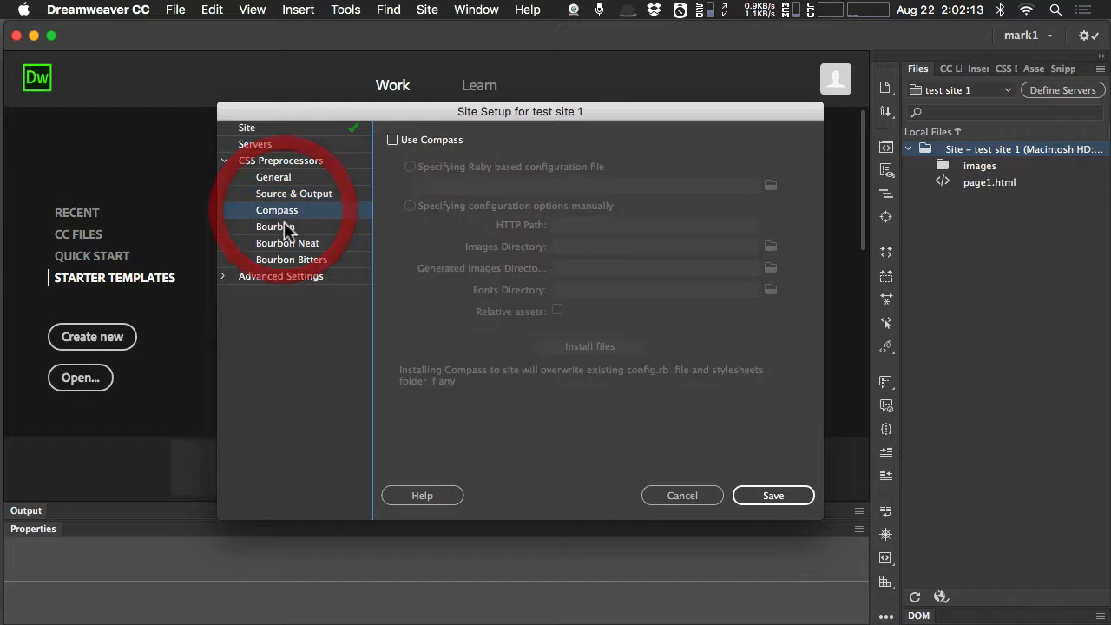
{"action": "left_click", "coordinate": [292, 227]}
{"action": "left_click", "coordinate": [293, 246]}
{"action": "left_click", "coordinate": [293, 261]}
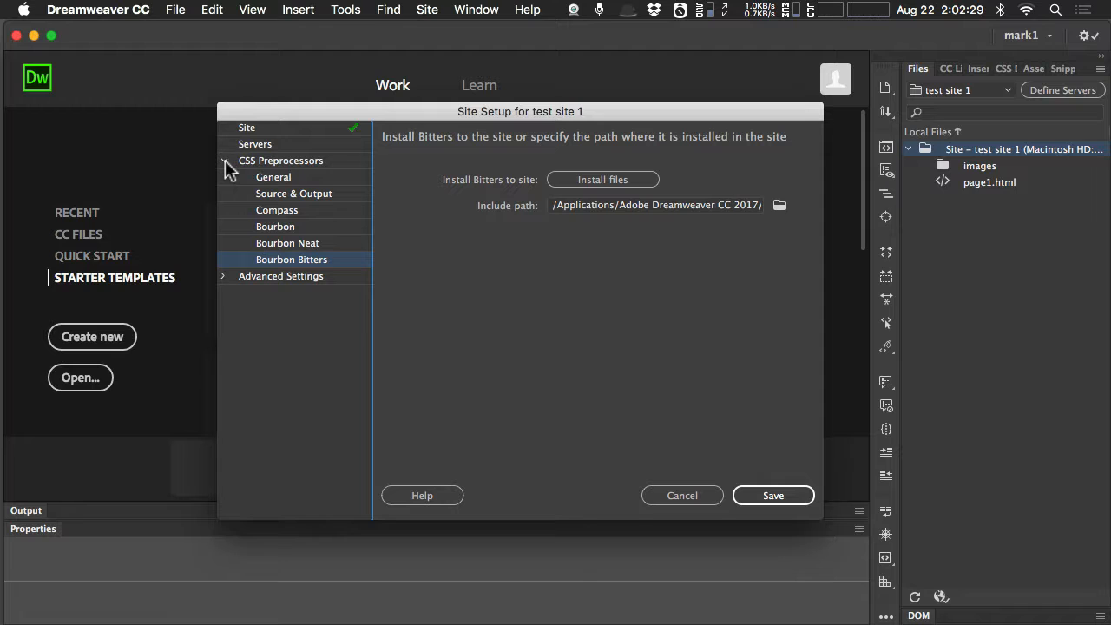
{"action": "left_click", "coordinate": [273, 176]}
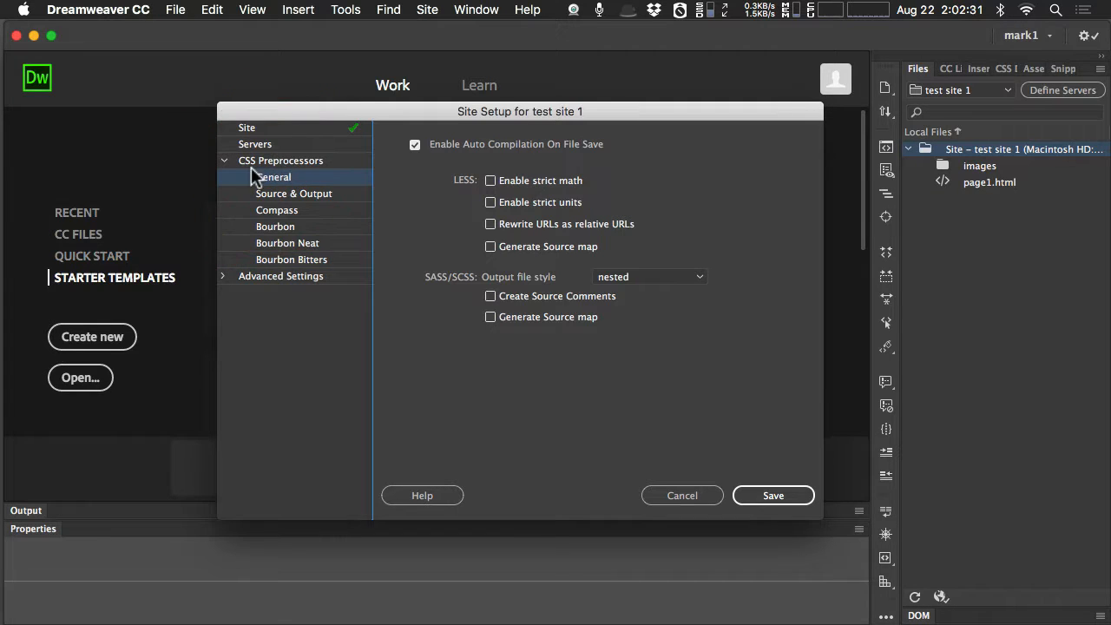
Open the site's Local Info settings under Advanced Settings and look at the default images folder field.
{"action": "left_click", "coordinate": [223, 161]}
{"action": "left_click", "coordinate": [224, 181]}
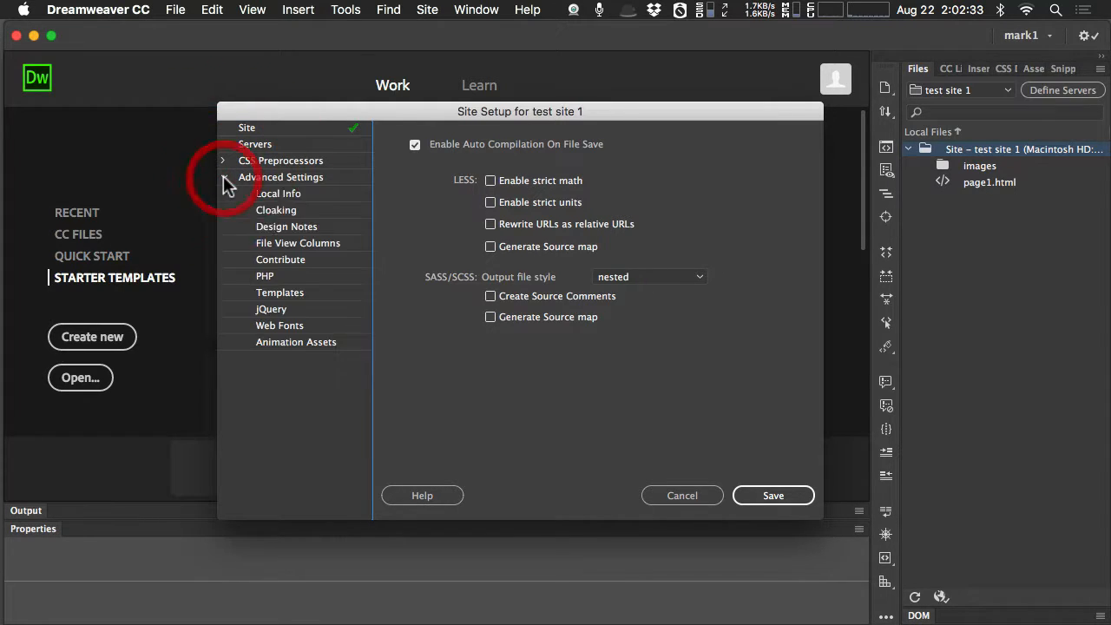
{"action": "left_click", "coordinate": [287, 194]}
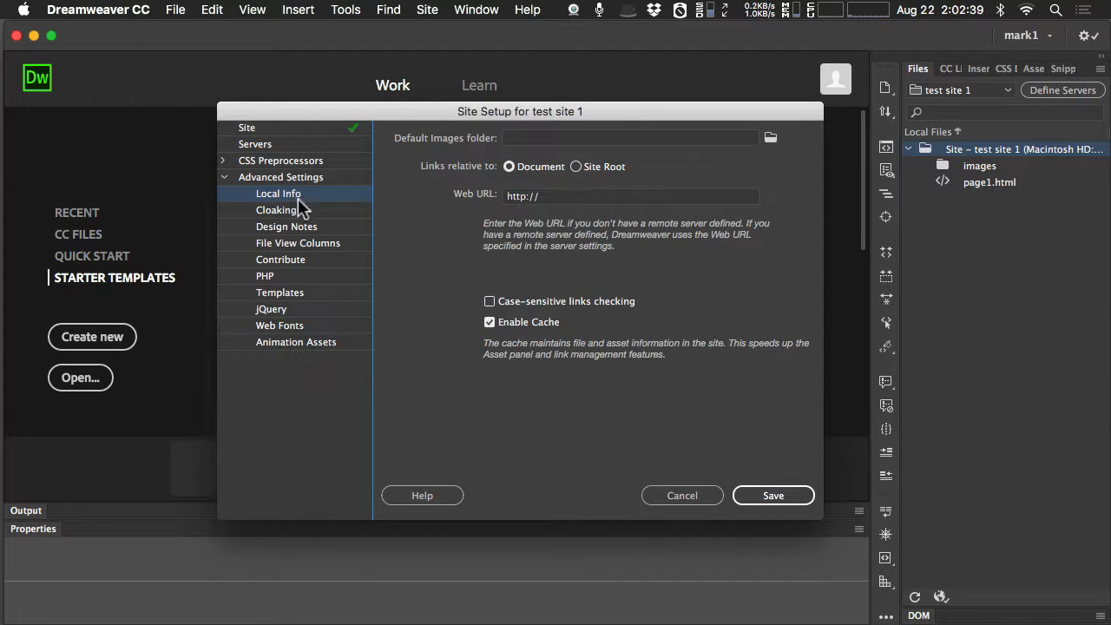
{"action": "left_click", "coordinate": [605, 139]}
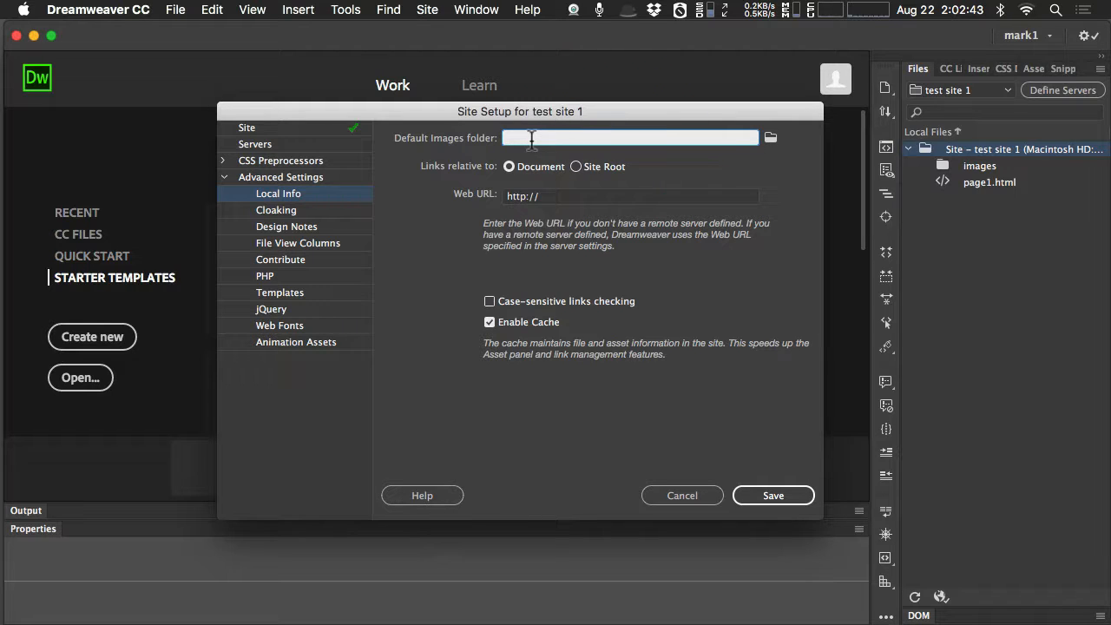
Try making links relative to Site Root, and set them back to Document.
{"action": "left_click", "coordinate": [576, 167]}
{"action": "left_click", "coordinate": [510, 168]}
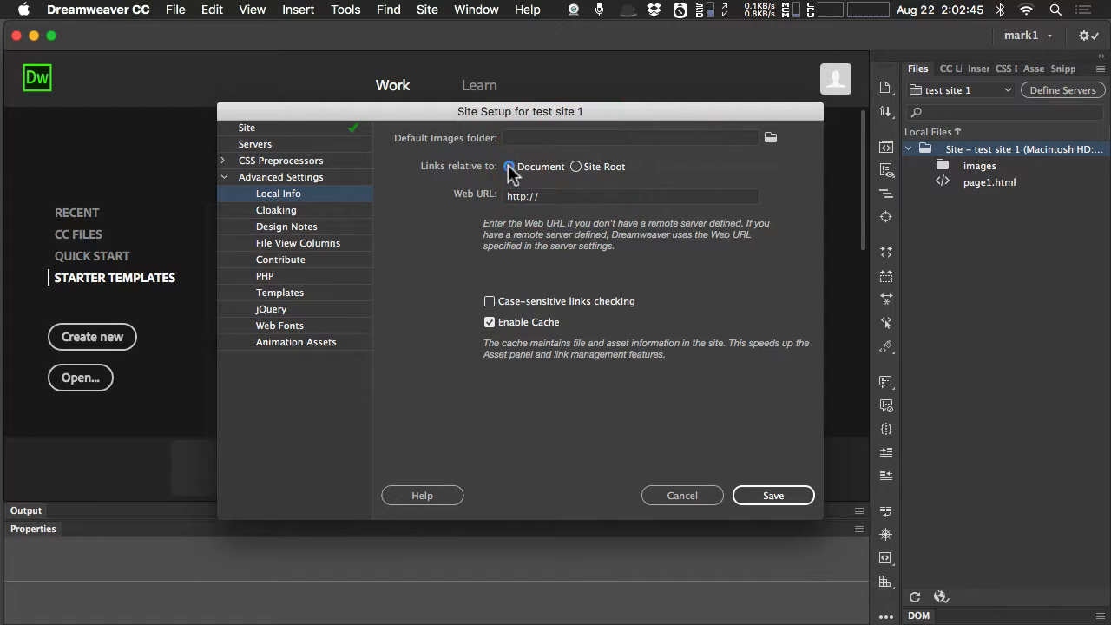
{"action": "left_click", "coordinate": [575, 166]}
{"action": "left_click", "coordinate": [510, 168]}
{"action": "left_click", "coordinate": [576, 167]}
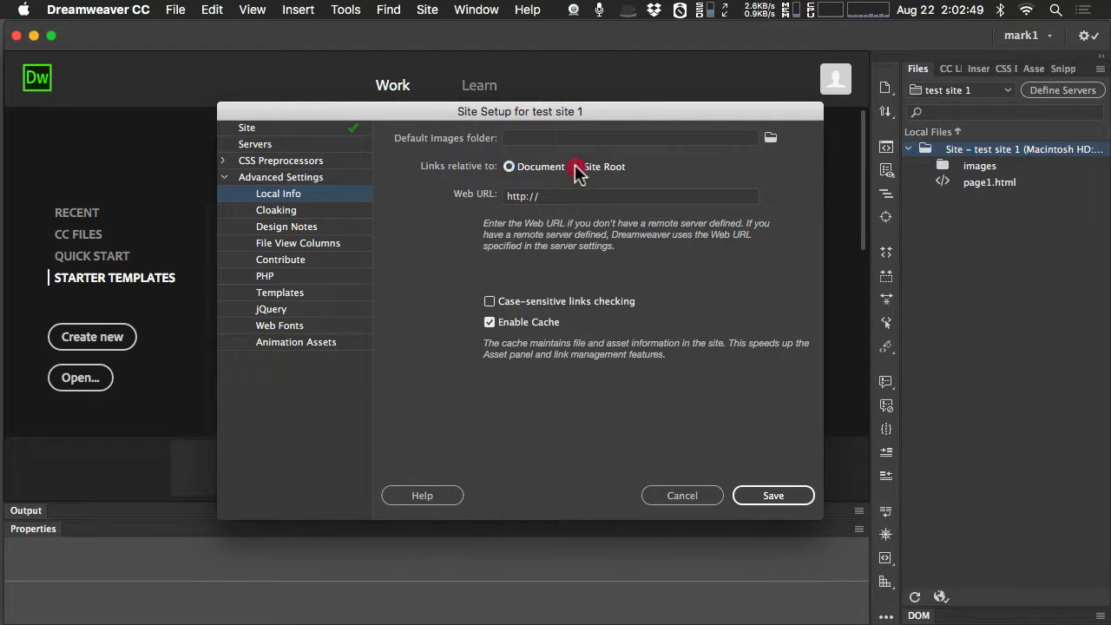
{"action": "left_click", "coordinate": [510, 167]}
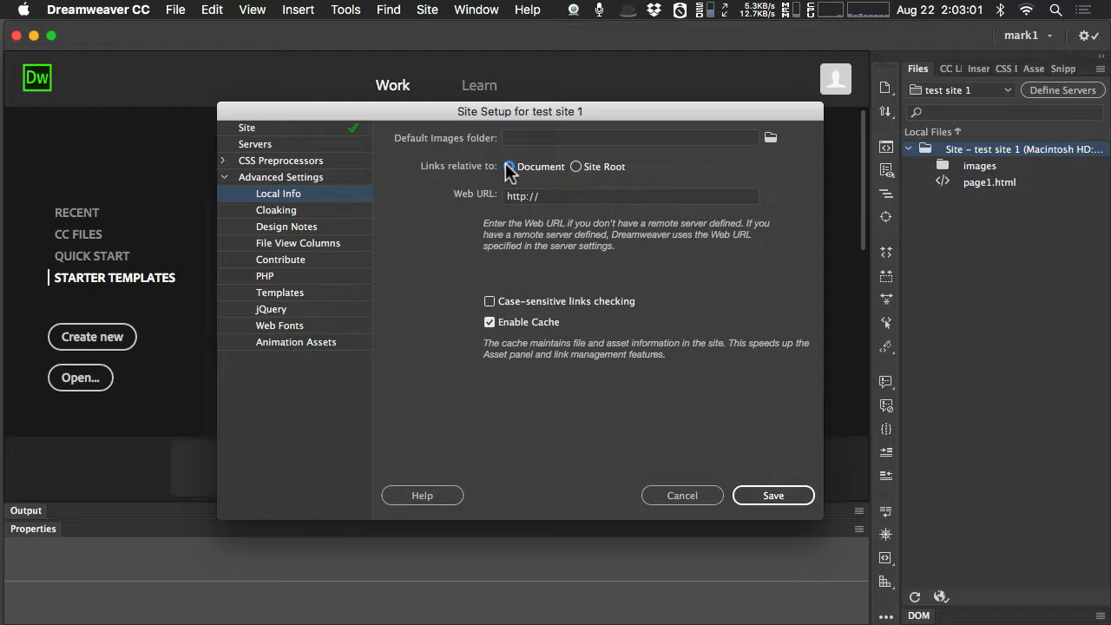
{"action": "left_click", "coordinate": [510, 168]}
Bring Adobe's linking and navigation help page in Chrome into view and find its list of link path types.
{"action": "left_click_drag", "start_coordinate": [1110, 104], "coordinate": [539, 38]}
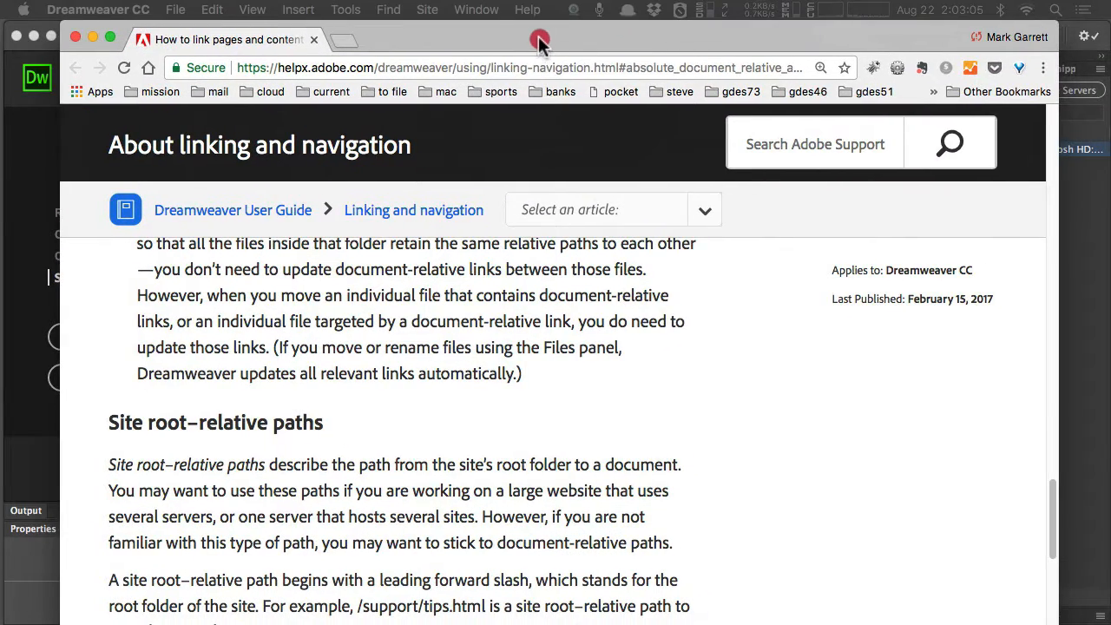
{"action": "left_click_drag", "start_coordinate": [1046, 620], "coordinate": [1017, 613]}
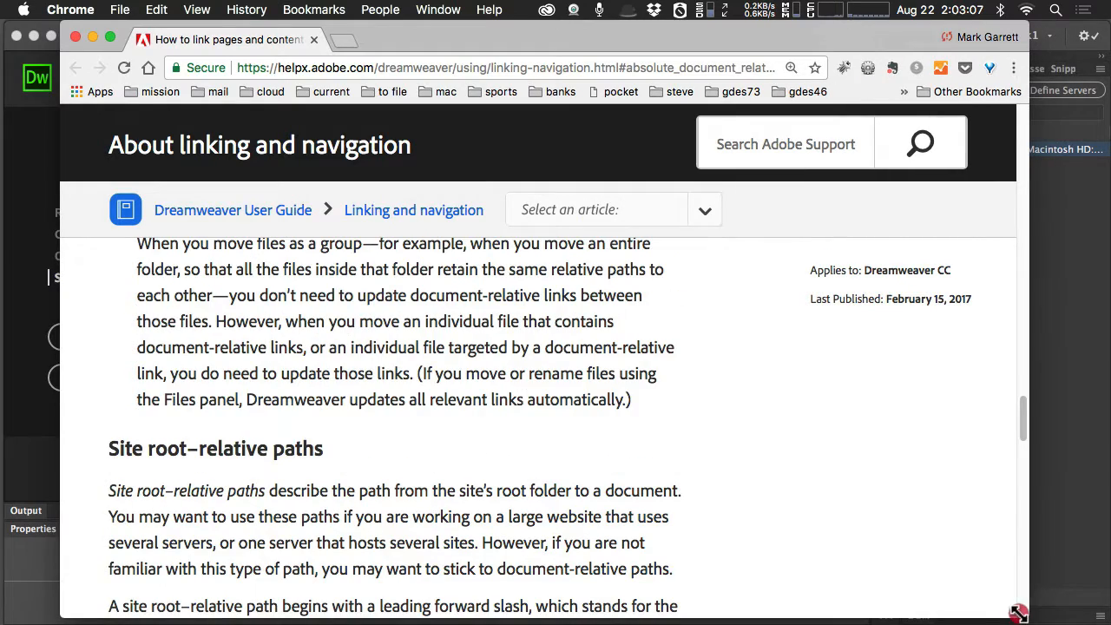
{"action": "scroll", "coordinate": [546, 446], "scroll_direction": "up", "scroll_amount": 10}
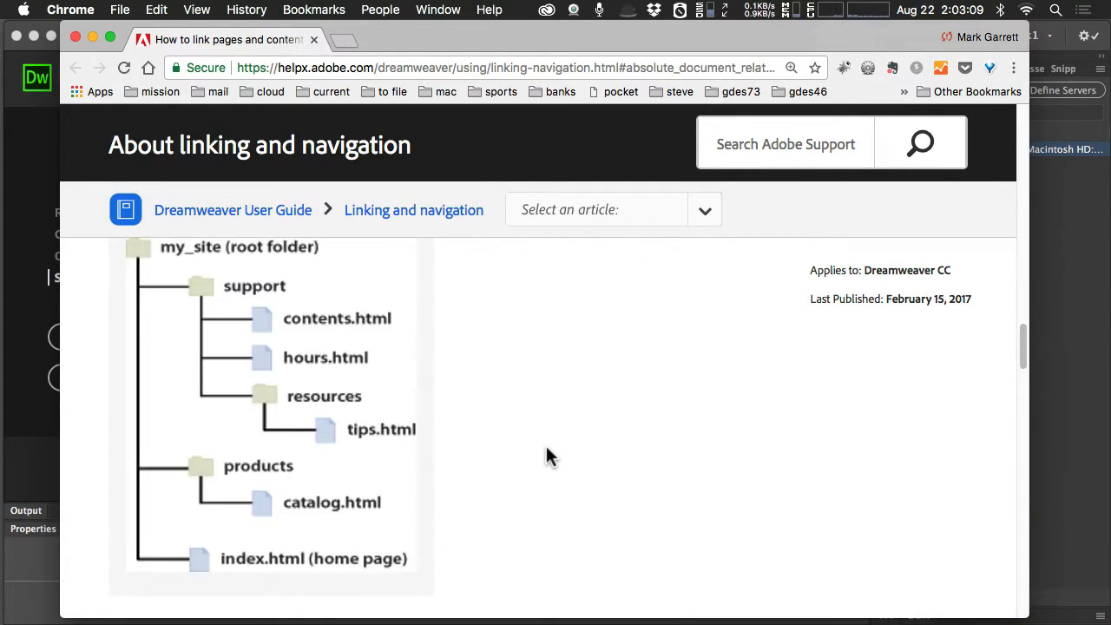
{"action": "scroll", "coordinate": [548, 456], "scroll_direction": "up", "scroll_amount": 10}
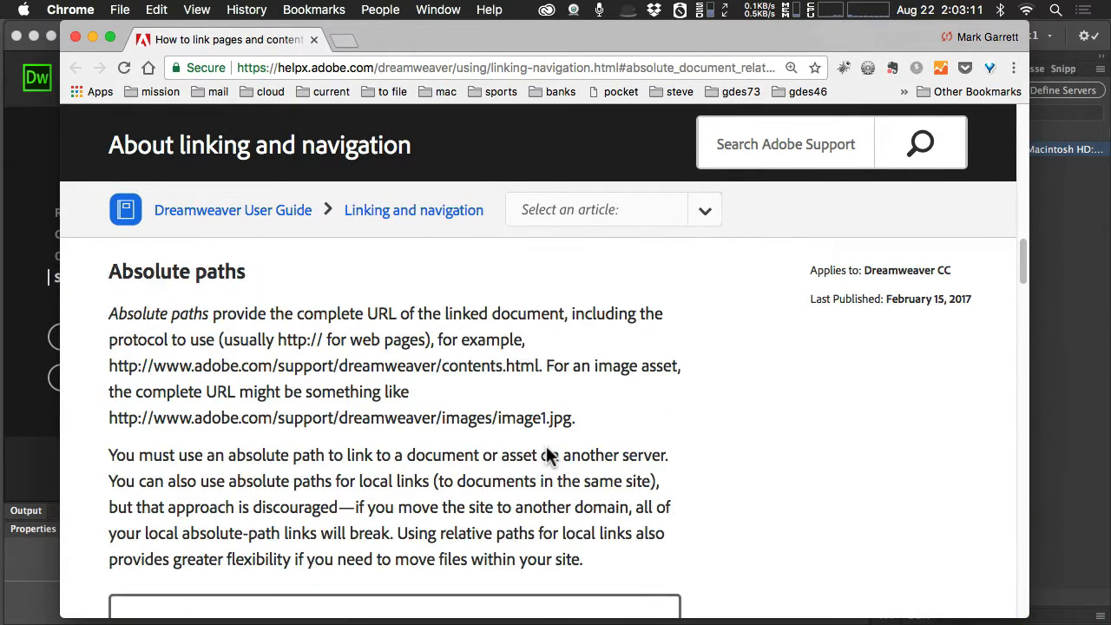
{"action": "scroll", "coordinate": [546, 446], "scroll_direction": "up", "scroll_amount": 5}
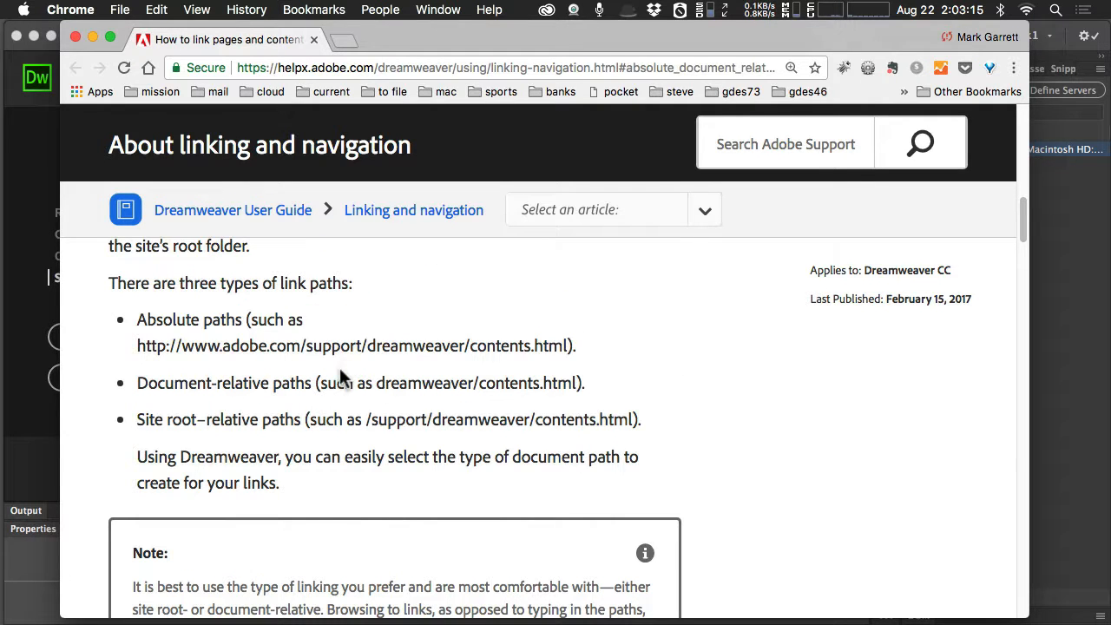
Highlight the example paths for absolute, document-relative and site root-relative links in the help article.
{"action": "left_click", "coordinate": [334, 381]}
{"action": "left_click_drag", "start_coordinate": [378, 383], "coordinate": [577, 380]}
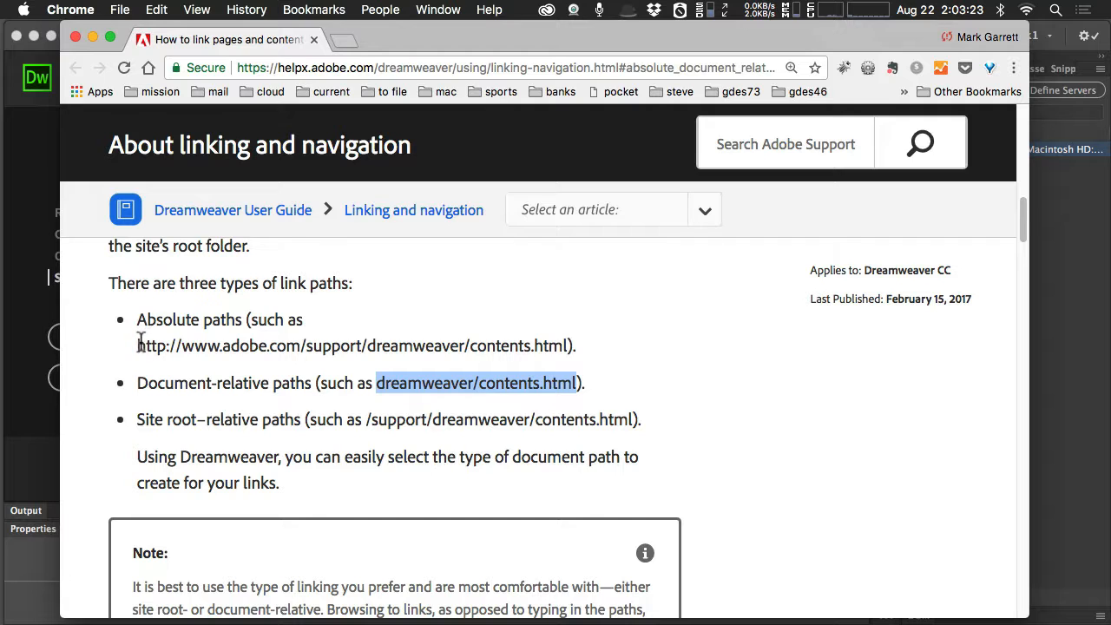
{"action": "left_click_drag", "start_coordinate": [137, 346], "coordinate": [568, 347]}
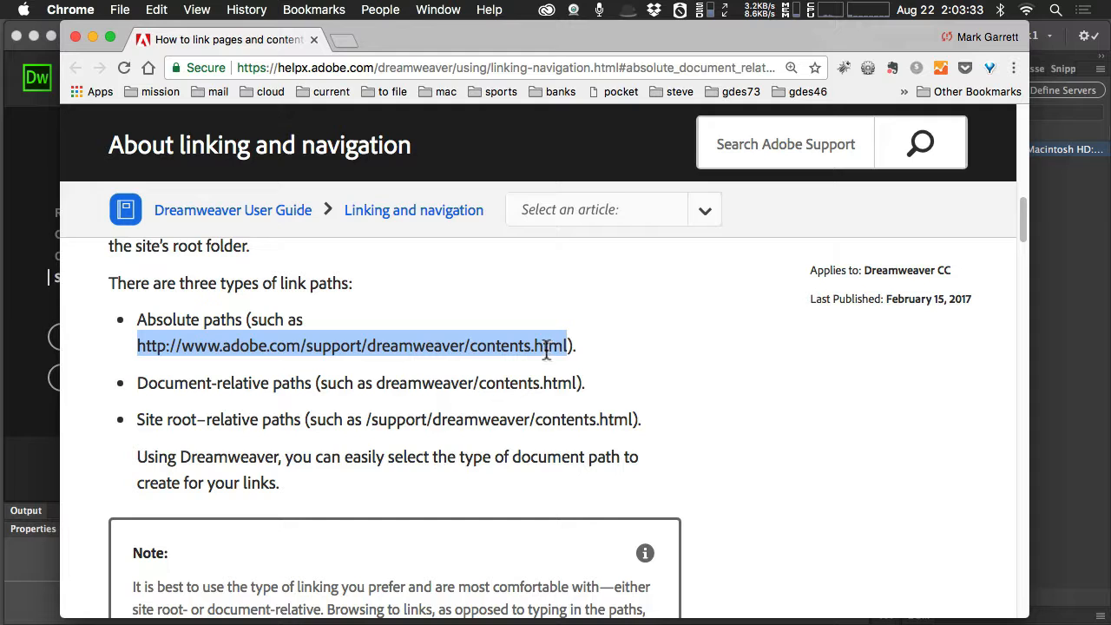
{"action": "left_click_drag", "start_coordinate": [550, 346], "coordinate": [120, 342]}
{"action": "left_click_drag", "start_coordinate": [577, 383], "coordinate": [379, 388]}
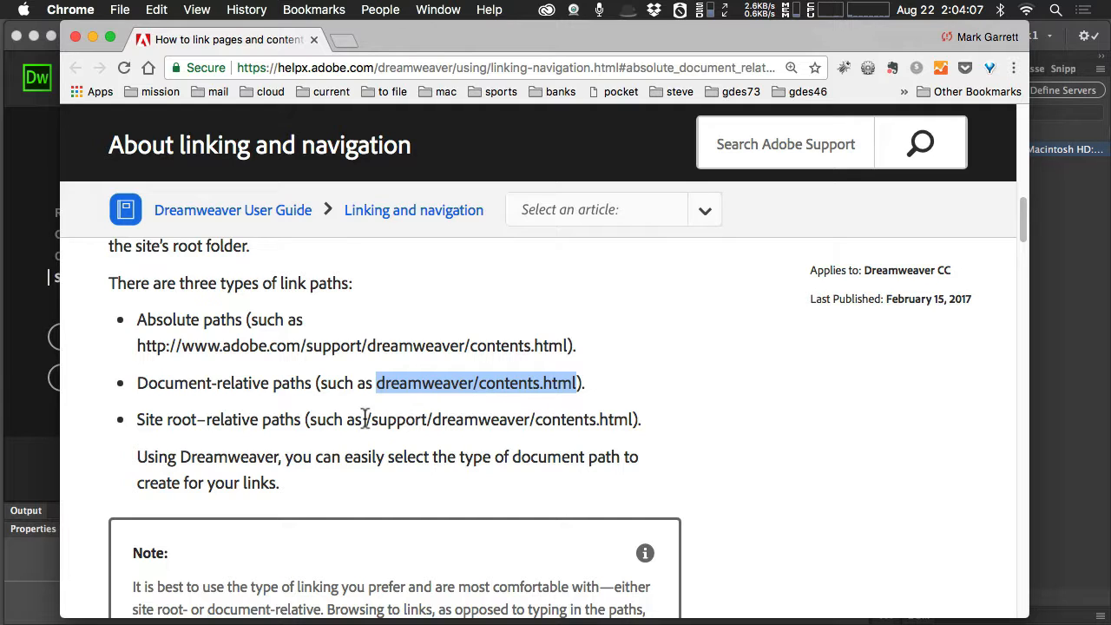
{"action": "left_click_drag", "start_coordinate": [366, 420], "coordinate": [639, 419]}
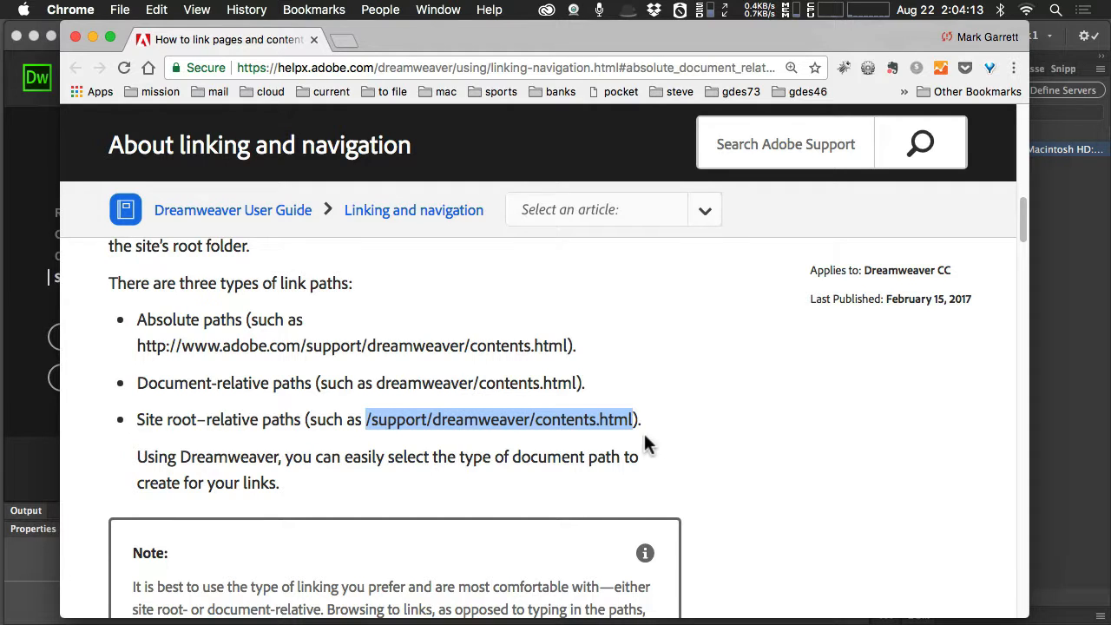
Examine the start of the site root-relative example path, highlighting the word support and the leading slash.
{"action": "left_click", "coordinate": [372, 421]}
{"action": "double_click", "coordinate": [371, 421]}
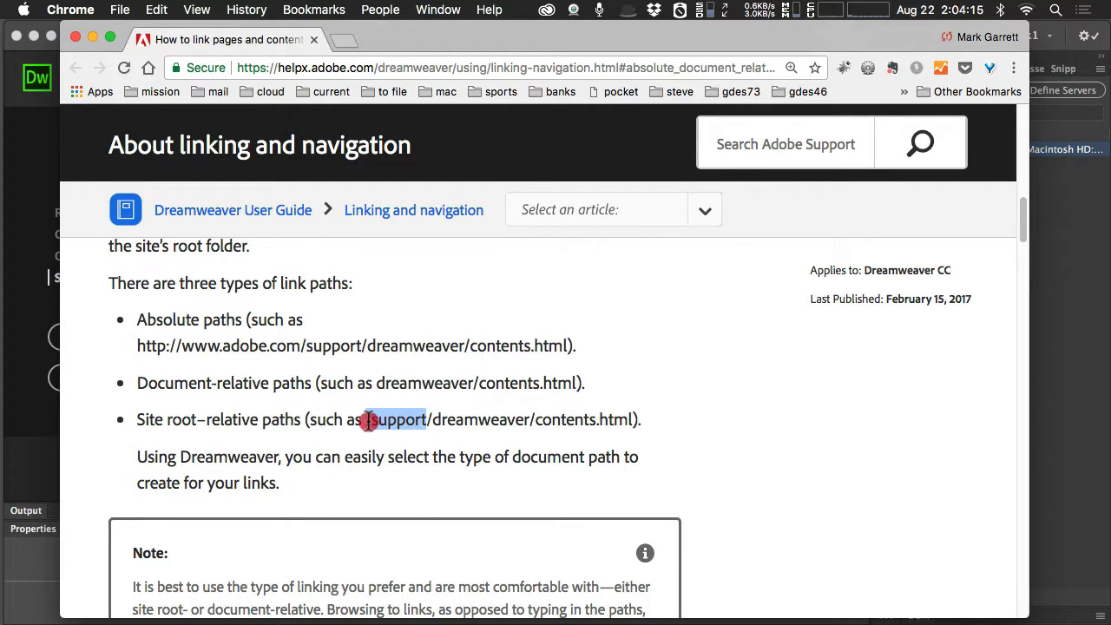
{"action": "double_click", "coordinate": [373, 420]}
{"action": "key", "text": "super+plus"}
{"action": "key", "text": "super+plus"}
{"action": "key", "text": "super+plus"}
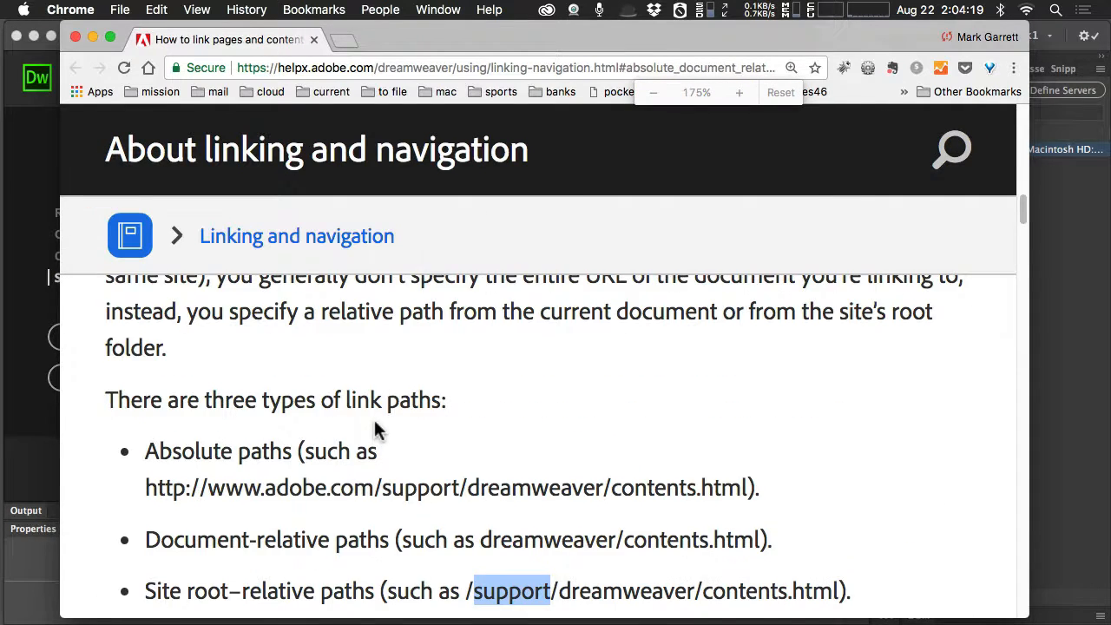
{"action": "left_click", "coordinate": [469, 469]}
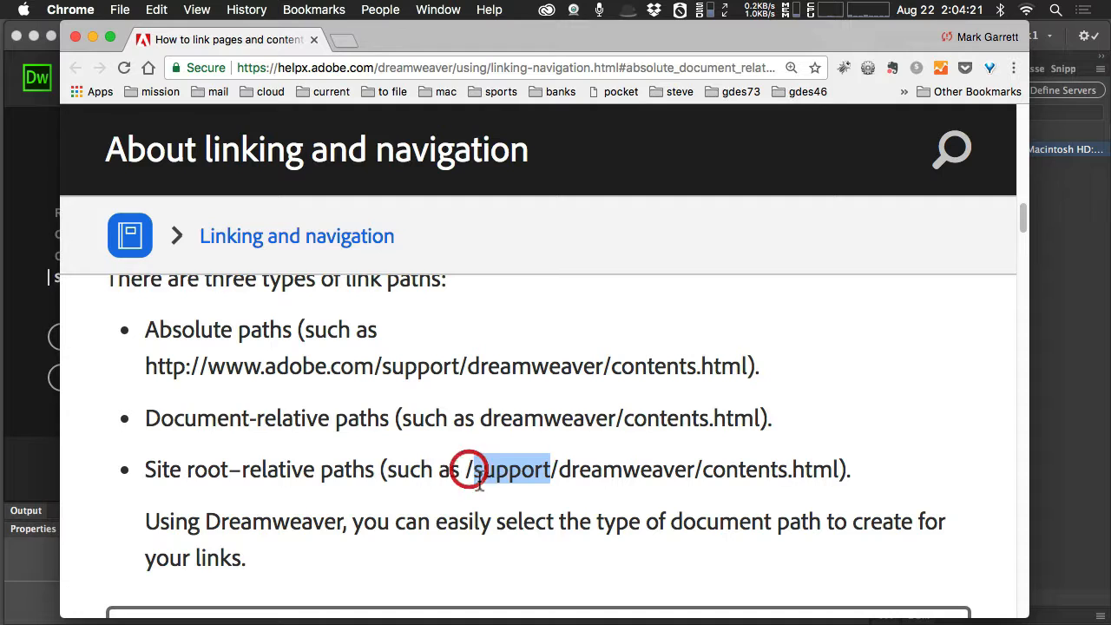
{"action": "left_click_drag", "start_coordinate": [465, 469], "coordinate": [474, 470]}
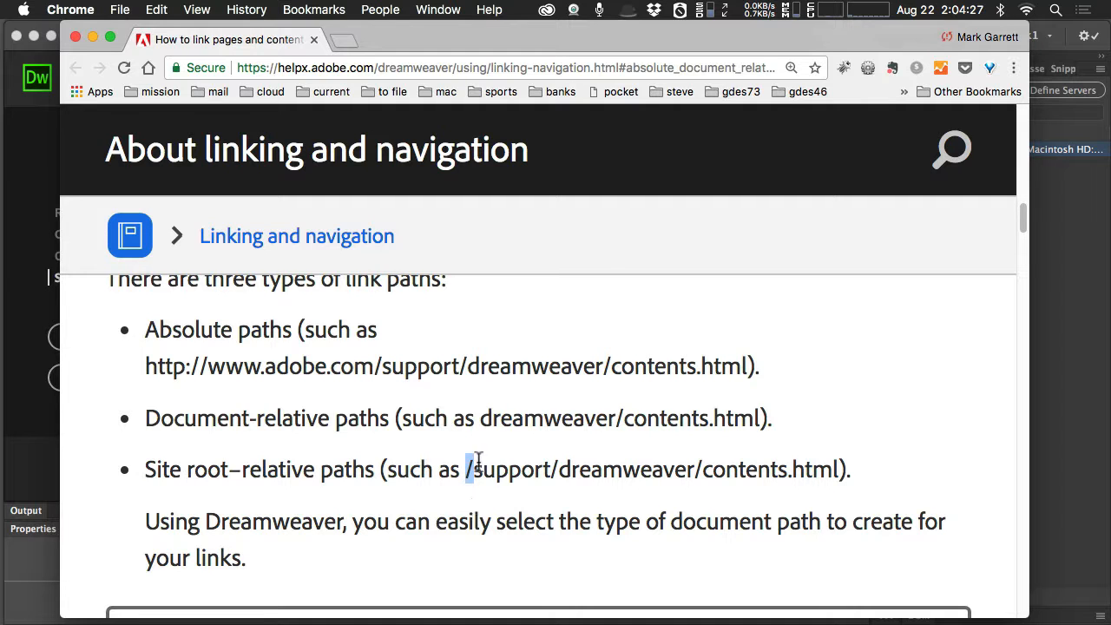
Compare the example dreamweaver/contents.html with /support/dreamweaver/contents.html by highlighting each path in turn.
{"action": "left_click_drag", "start_coordinate": [480, 418], "coordinate": [760, 418]}
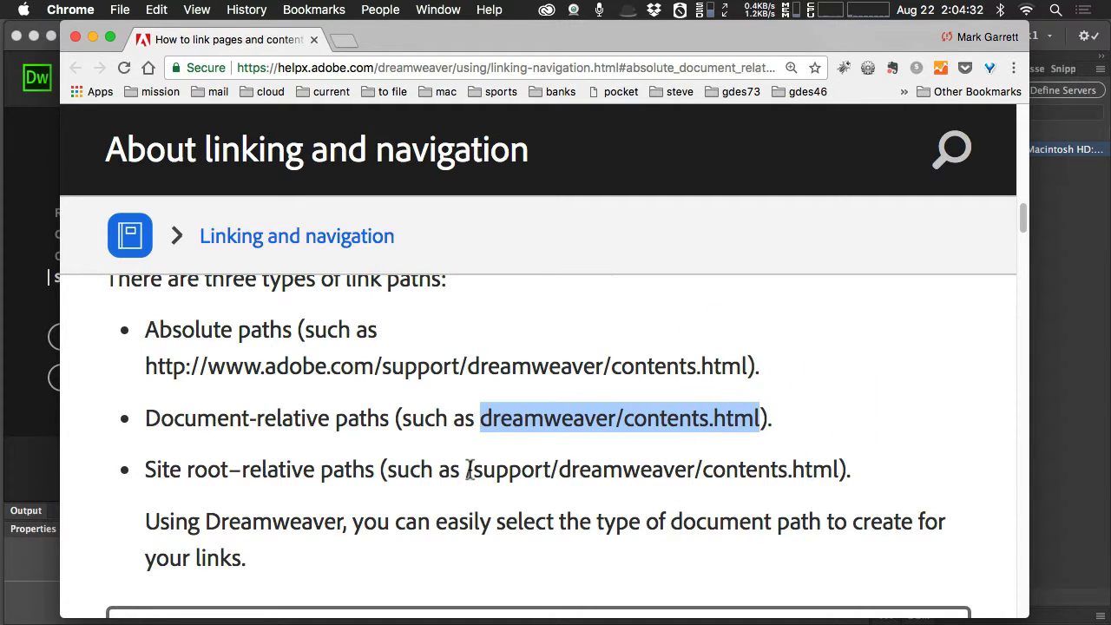
{"action": "left_click_drag", "start_coordinate": [467, 469], "coordinate": [840, 469]}
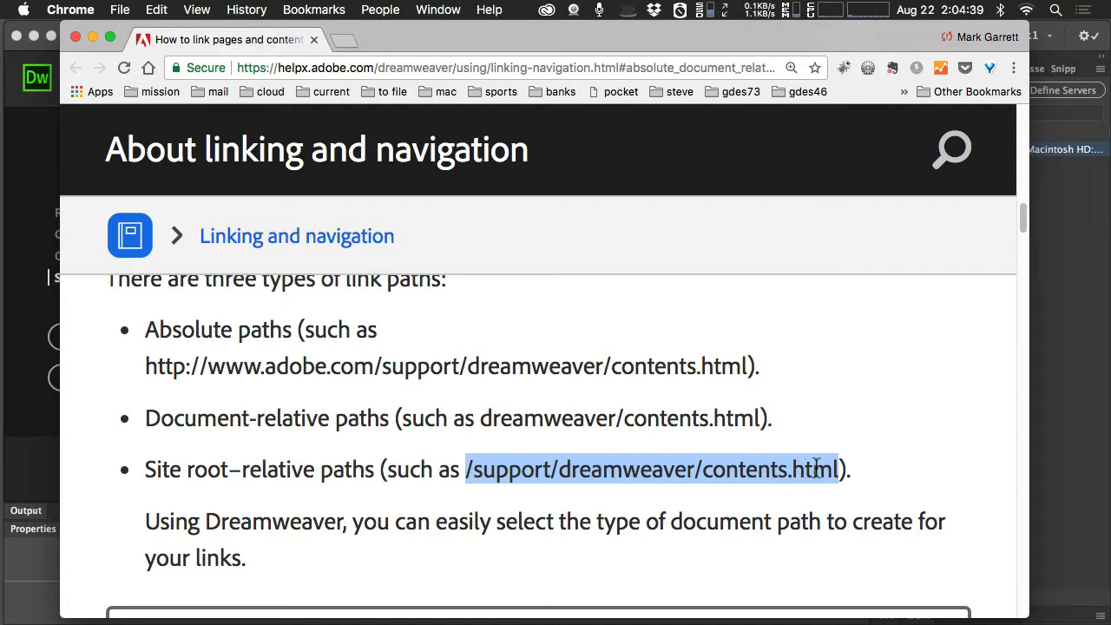
{"action": "left_click_drag", "start_coordinate": [481, 419], "coordinate": [761, 419]}
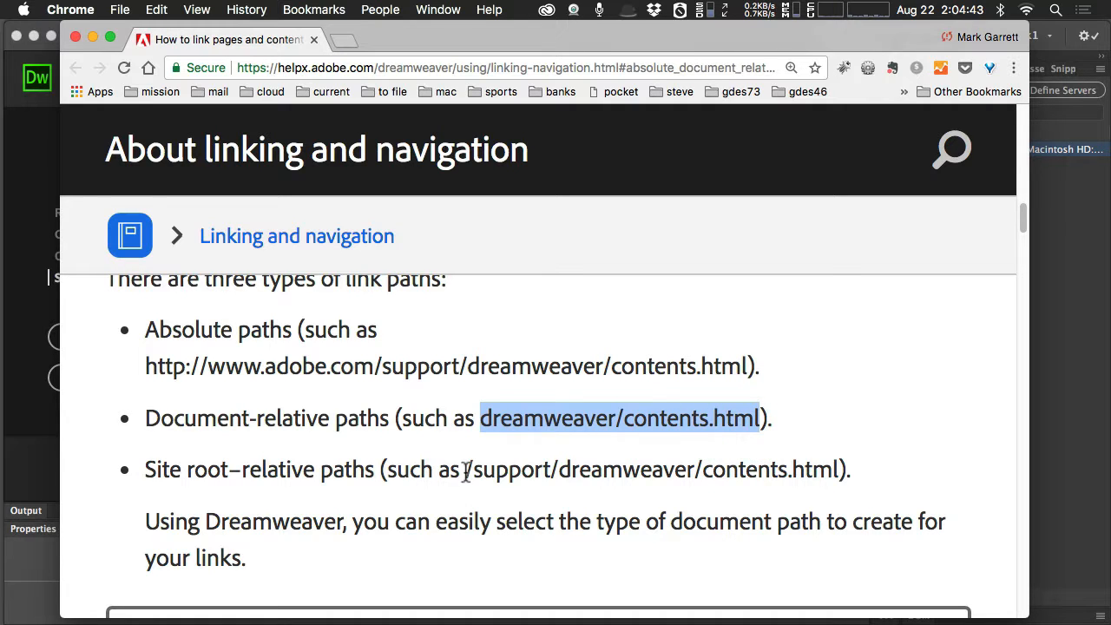
{"action": "left_click_drag", "start_coordinate": [466, 469], "coordinate": [839, 470]}
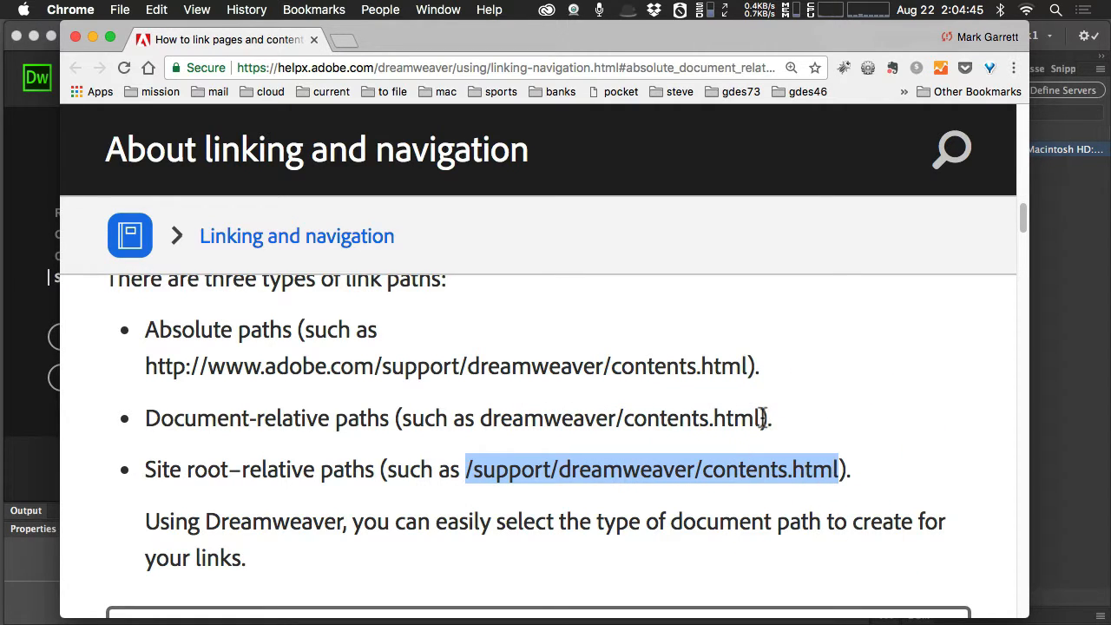
{"action": "left_click_drag", "start_coordinate": [760, 419], "coordinate": [483, 417]}
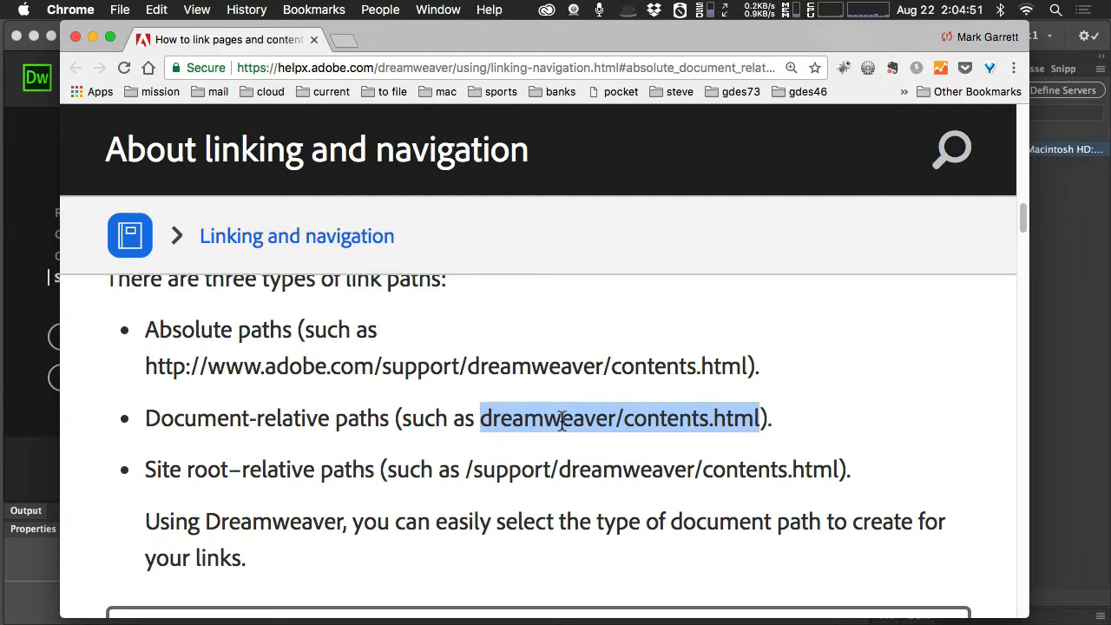
{"action": "left_click_drag", "start_coordinate": [466, 469], "coordinate": [841, 469]}
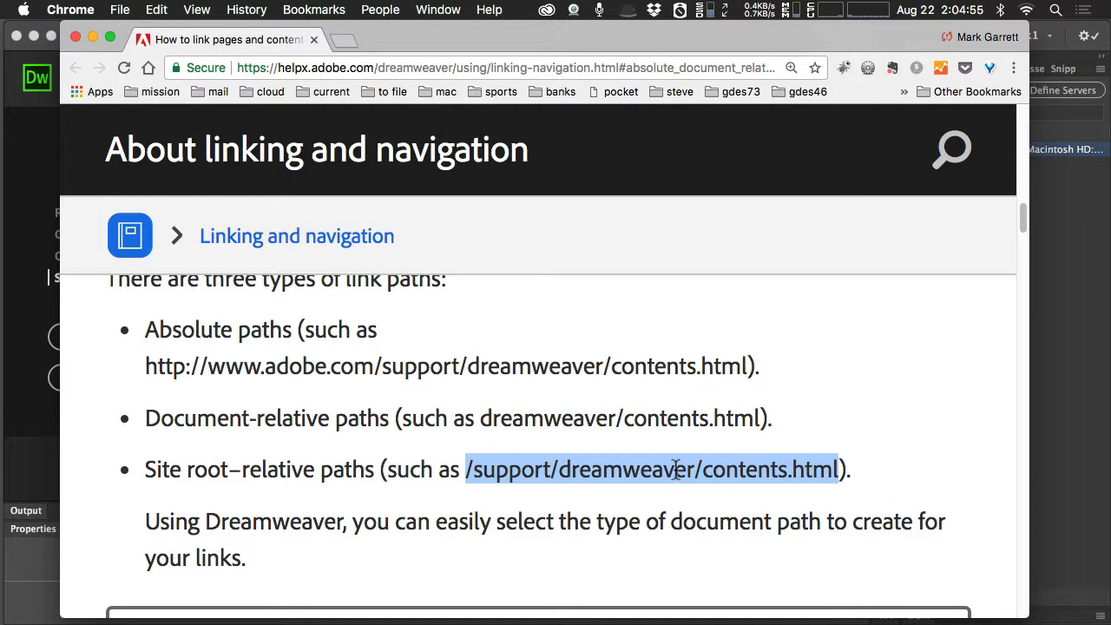
{"action": "left_click", "coordinate": [552, 468]}
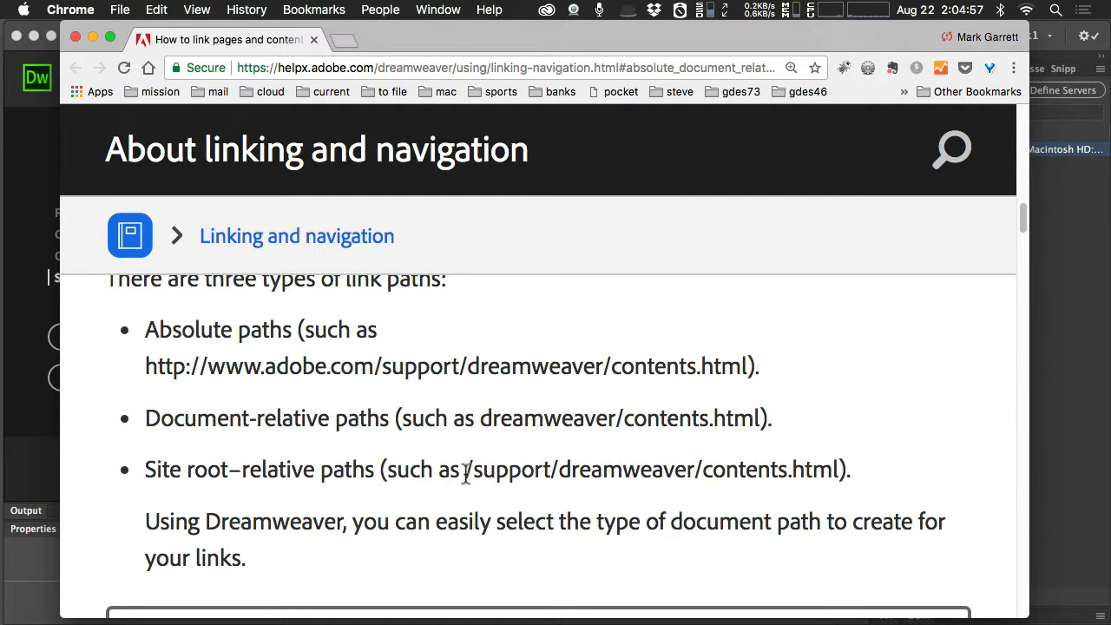
{"action": "left_click_drag", "start_coordinate": [466, 469], "coordinate": [846, 462]}
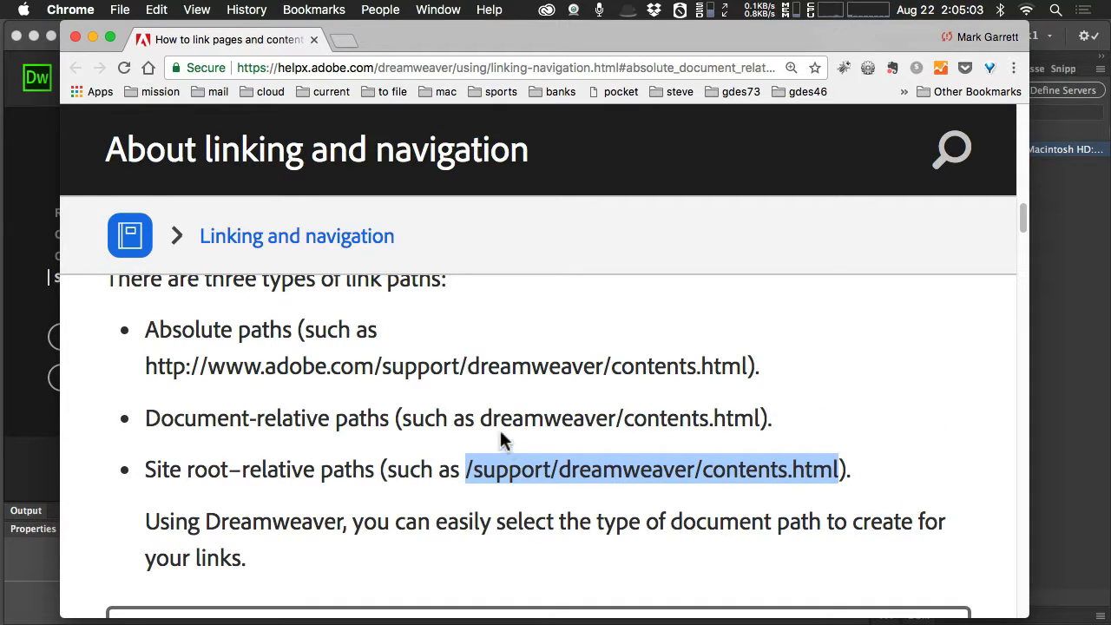
{"action": "left_click_drag", "start_coordinate": [480, 418], "coordinate": [762, 418]}
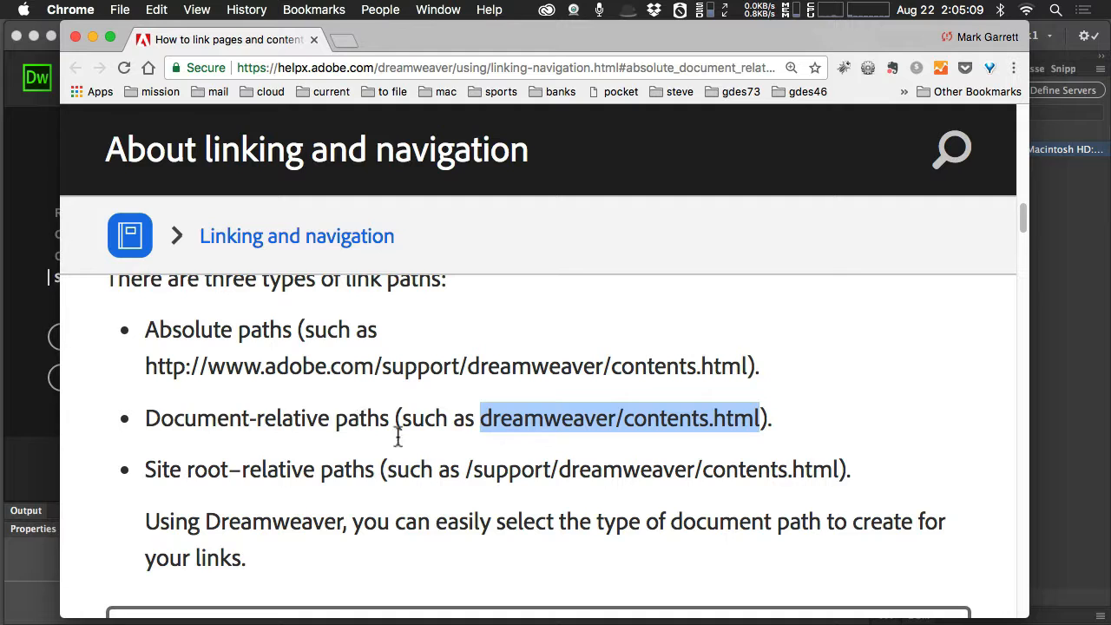
{"action": "left_click_drag", "start_coordinate": [467, 470], "coordinate": [842, 469]}
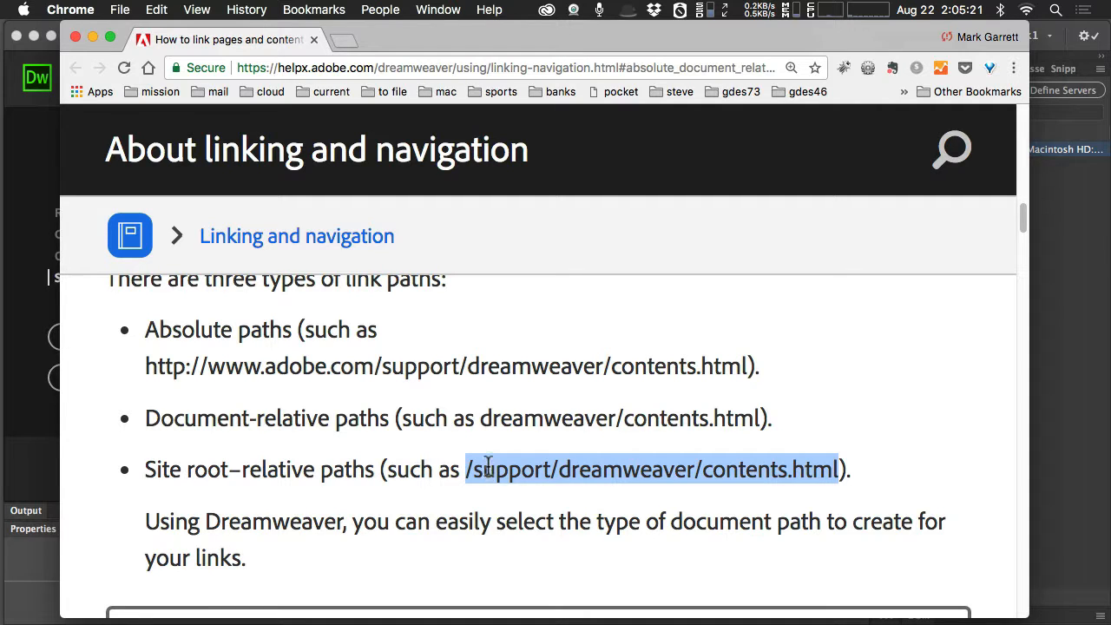
Highlight the document-relative example once more, move the help page out of the way, and switch back to Dreamweaver's site setup.
{"action": "scroll", "coordinate": [484, 460], "scroll_direction": "down", "scroll_amount": 1}
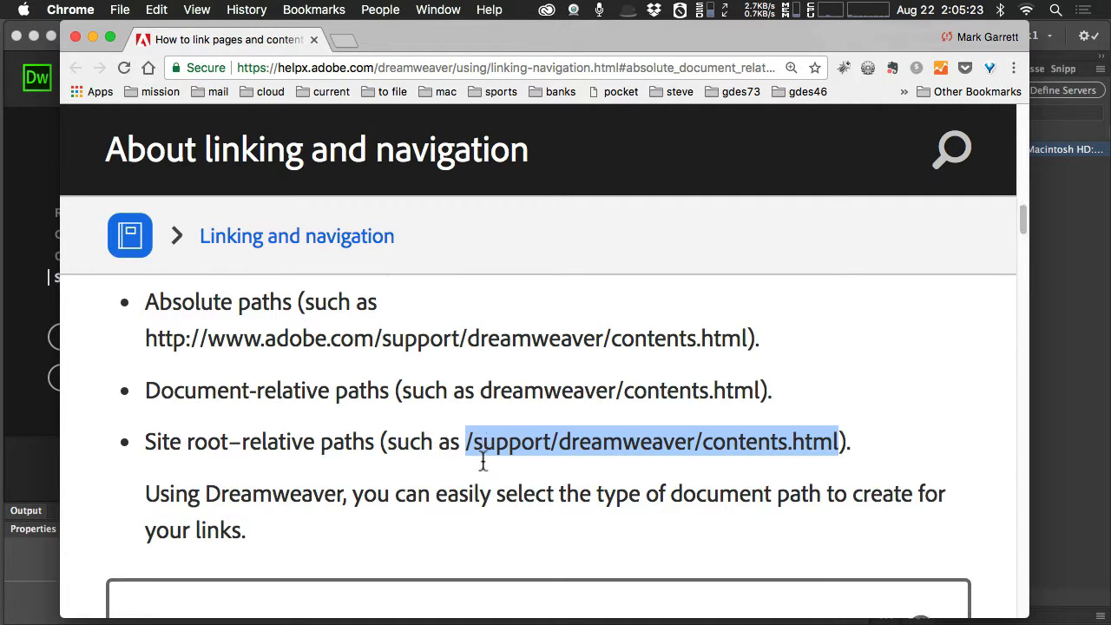
{"action": "left_click", "coordinate": [369, 39]}
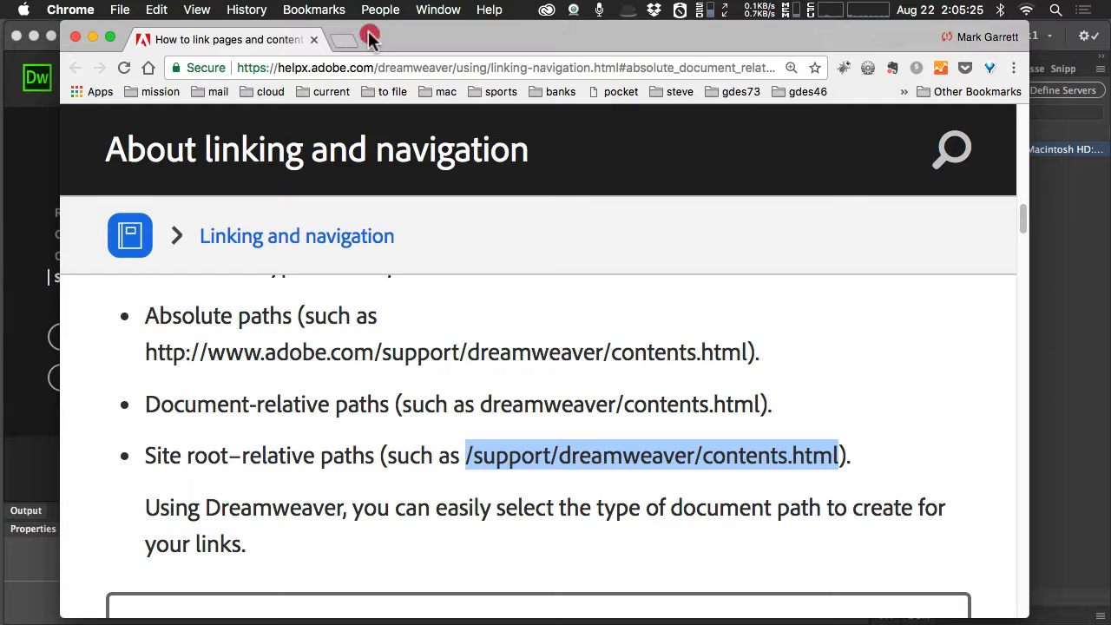
{"action": "left_click", "coordinate": [426, 405]}
{"action": "left_click_drag", "start_coordinate": [493, 404], "coordinate": [759, 404]}
{"action": "left_click_drag", "start_coordinate": [441, 40], "coordinate": [1110, 35]}
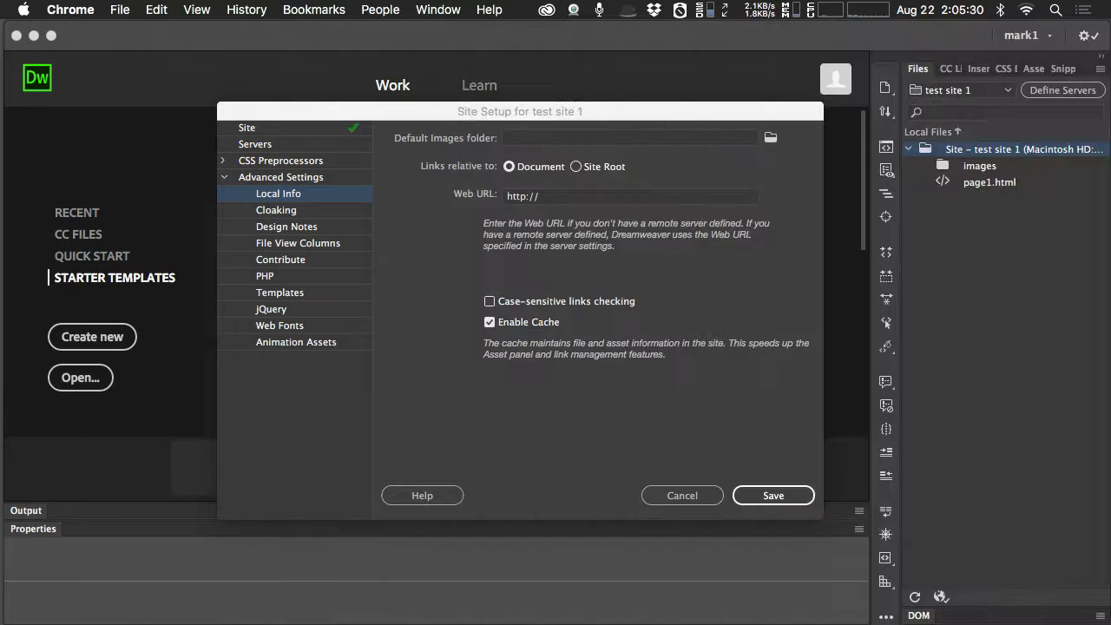
{"action": "left_click", "coordinate": [472, 400]}
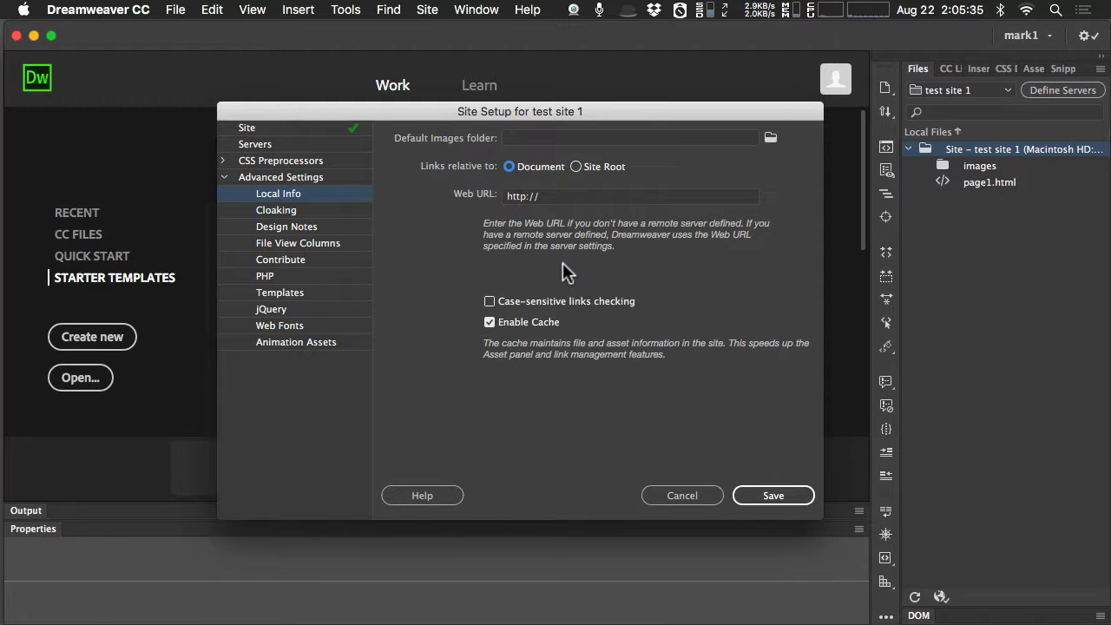
Turn on cloaking of files by their endings in the site's Cloaking settings.
{"action": "left_click", "coordinate": [293, 216]}
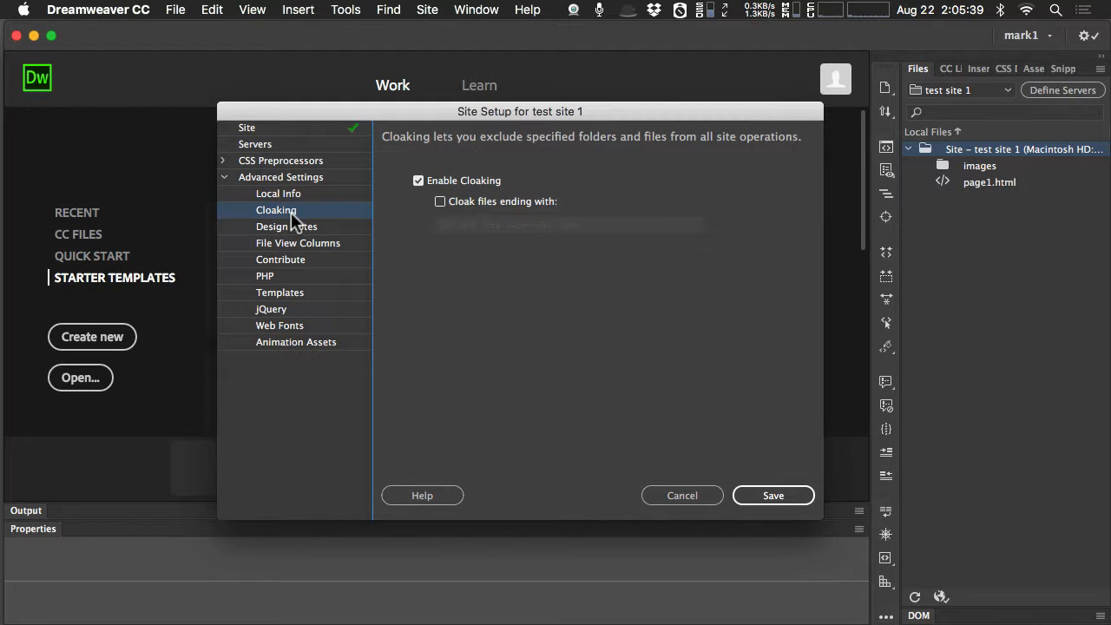
{"action": "left_click", "coordinate": [440, 202]}
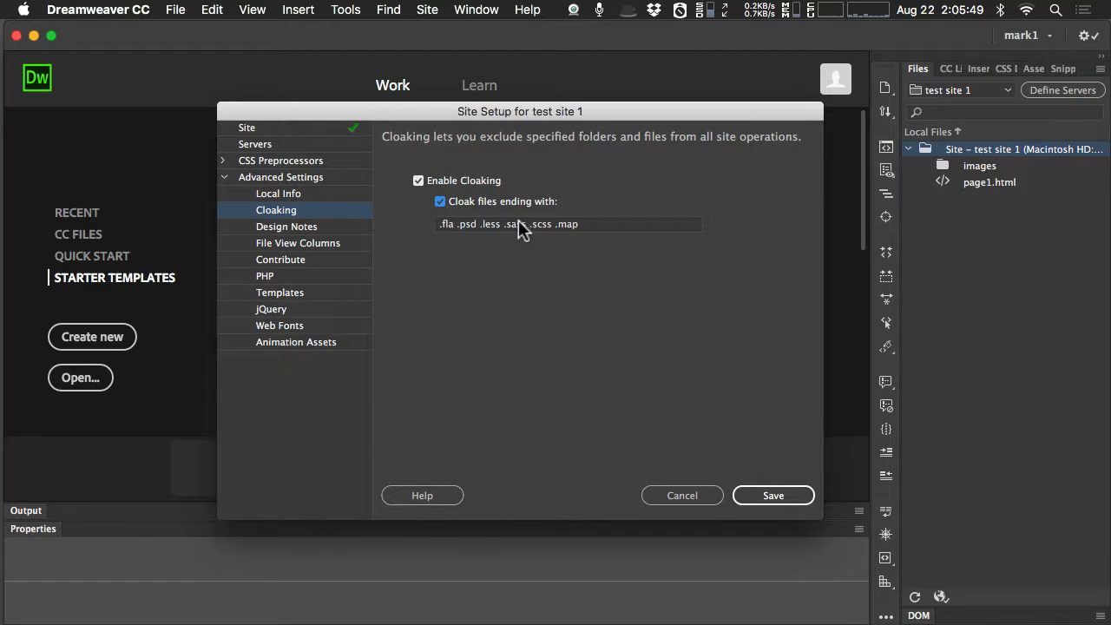
Toggle cloaking by file ending to examine the list of endings, leaving the option turned off.
{"action": "left_click", "coordinate": [441, 202]}
{"action": "left_click", "coordinate": [440, 202]}
{"action": "left_click", "coordinate": [441, 202]}
{"action": "left_click", "coordinate": [440, 203]}
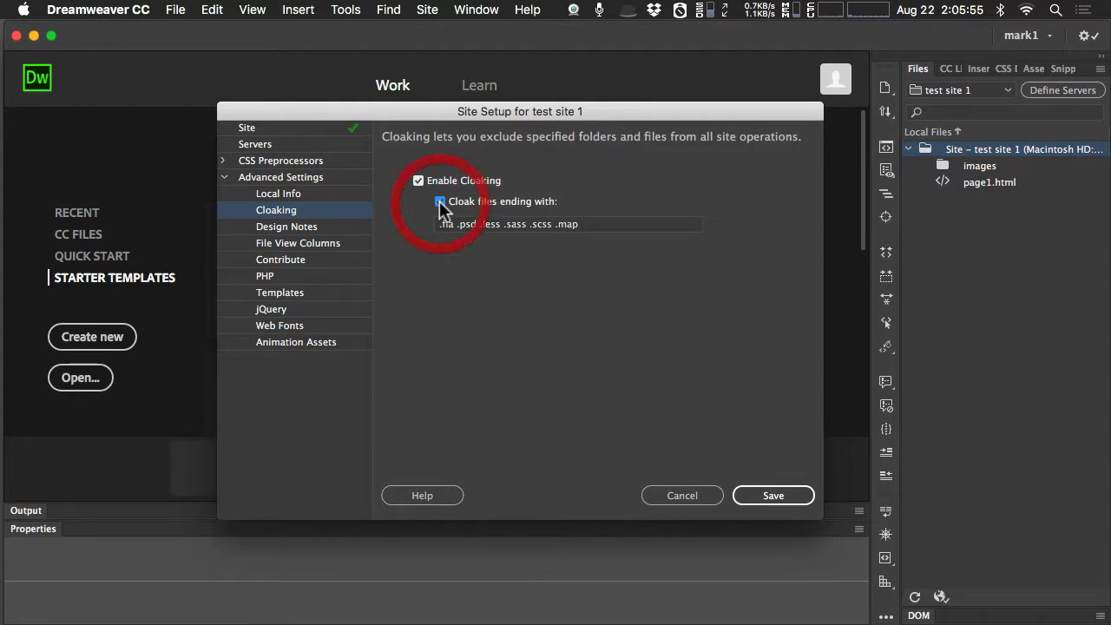
{"action": "left_click", "coordinate": [589, 224]}
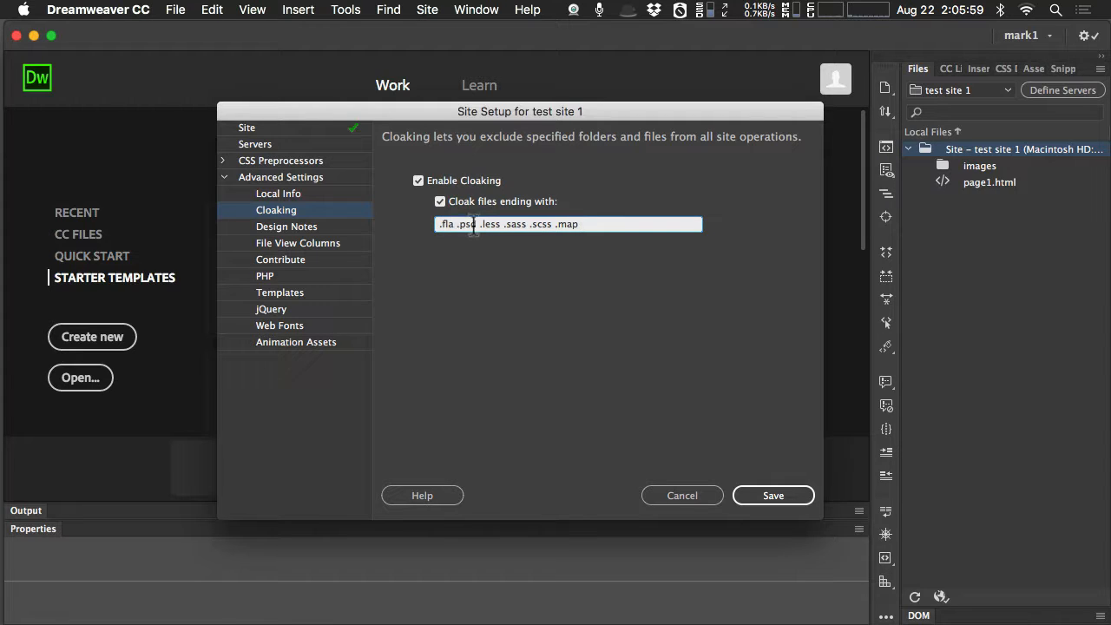
{"action": "left_click", "coordinate": [440, 202]}
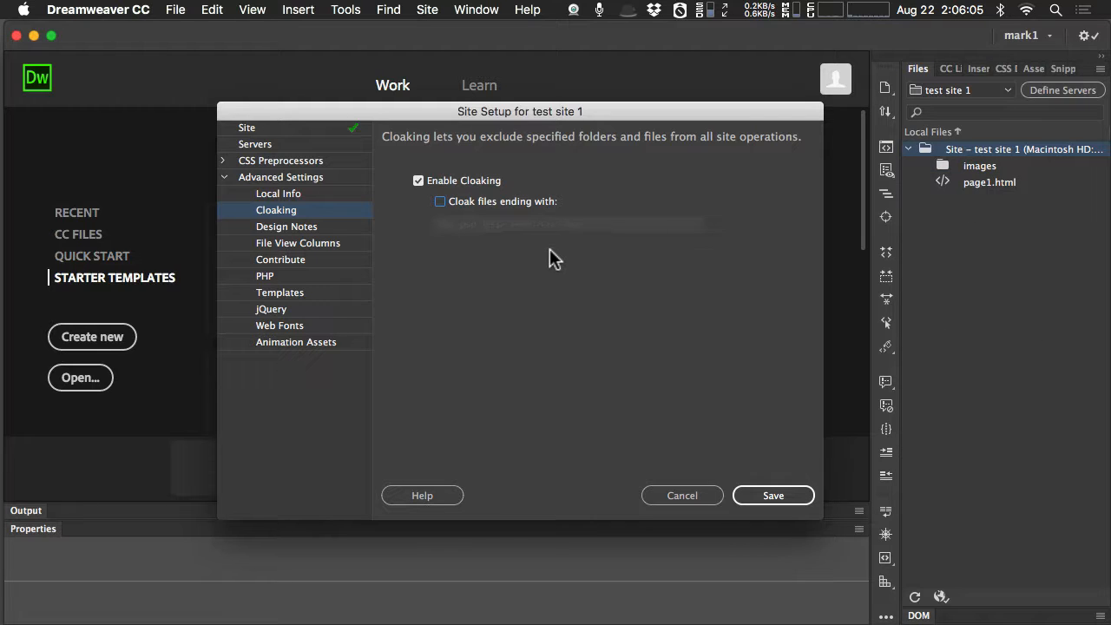
Enable uploading of Design Notes for sharing, and view the site's File View Columns settings.
{"action": "left_click", "coordinate": [304, 228]}
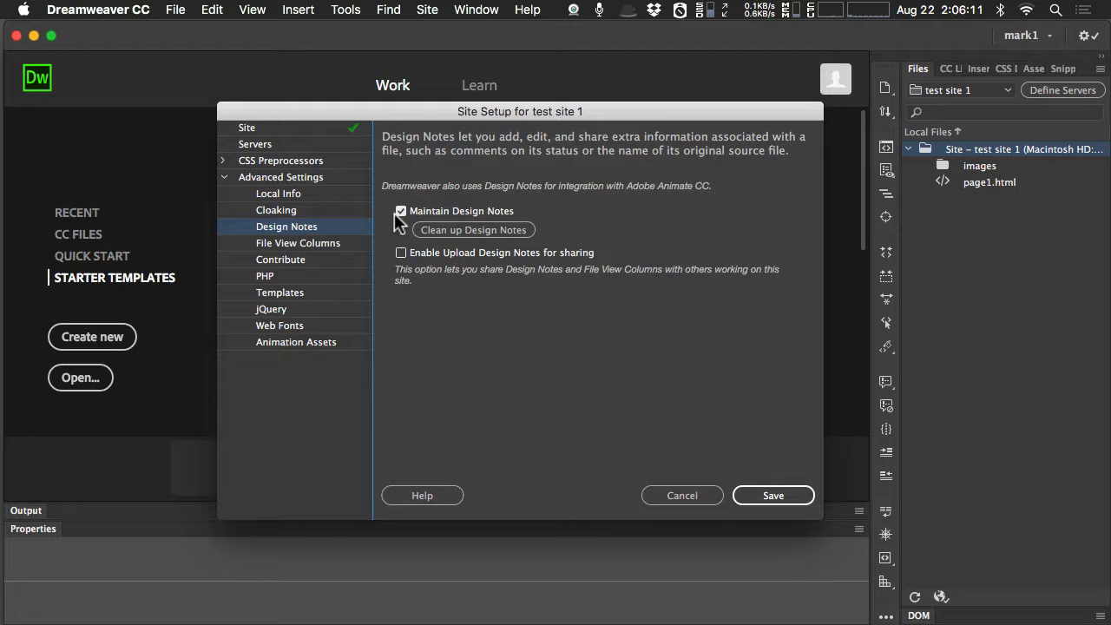
{"action": "left_click", "coordinate": [417, 253]}
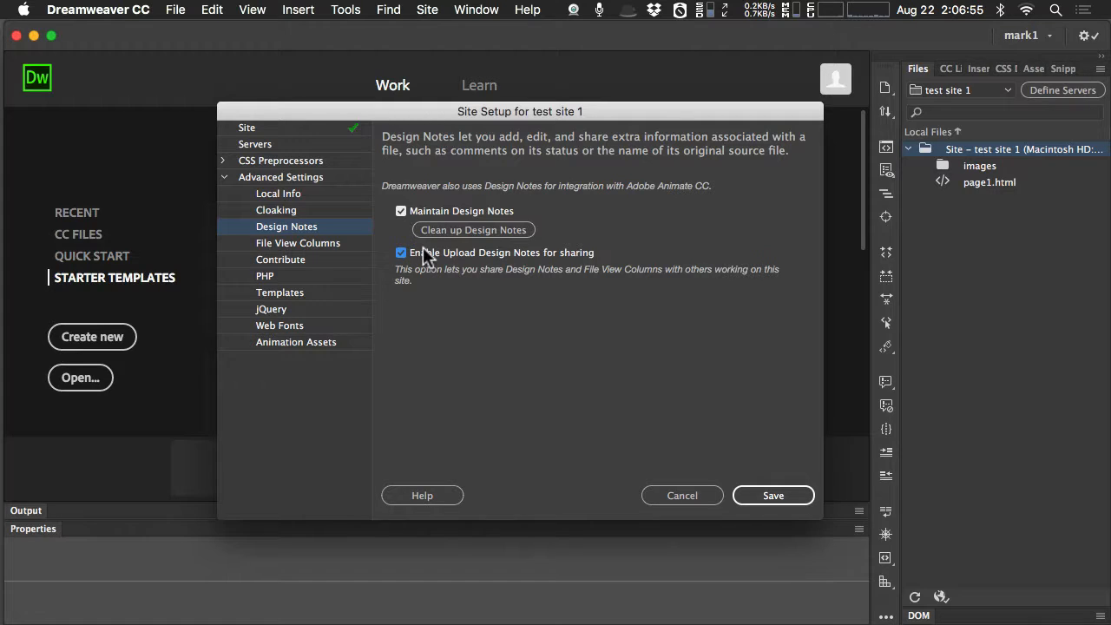
{"action": "left_click", "coordinate": [311, 242]}
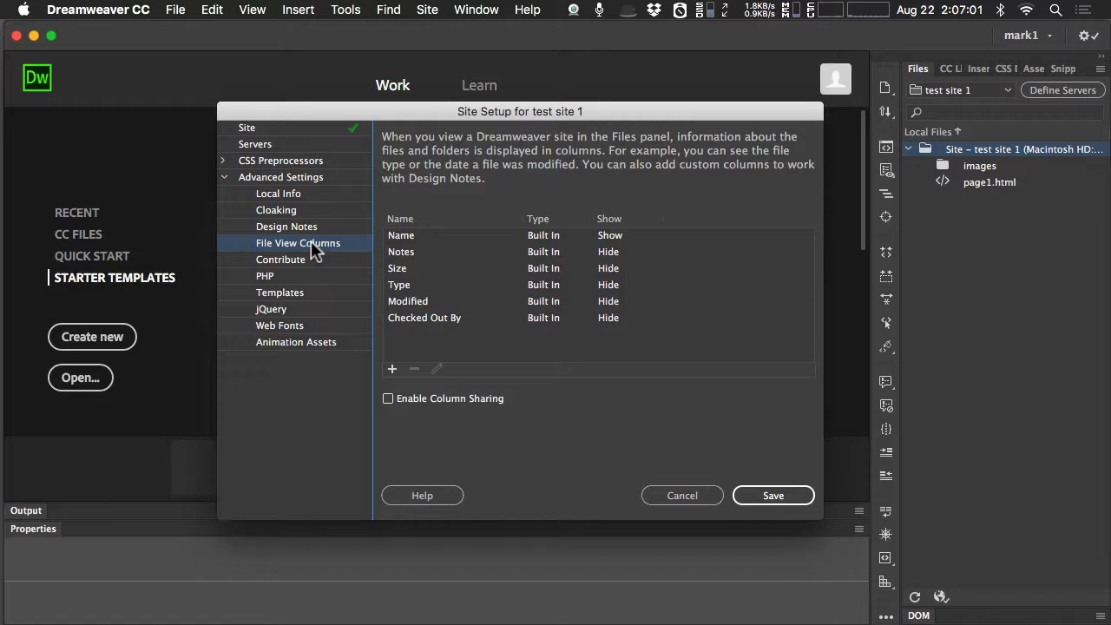
{"action": "left_click_drag", "start_coordinate": [556, 113], "coordinate": [455, 87]}
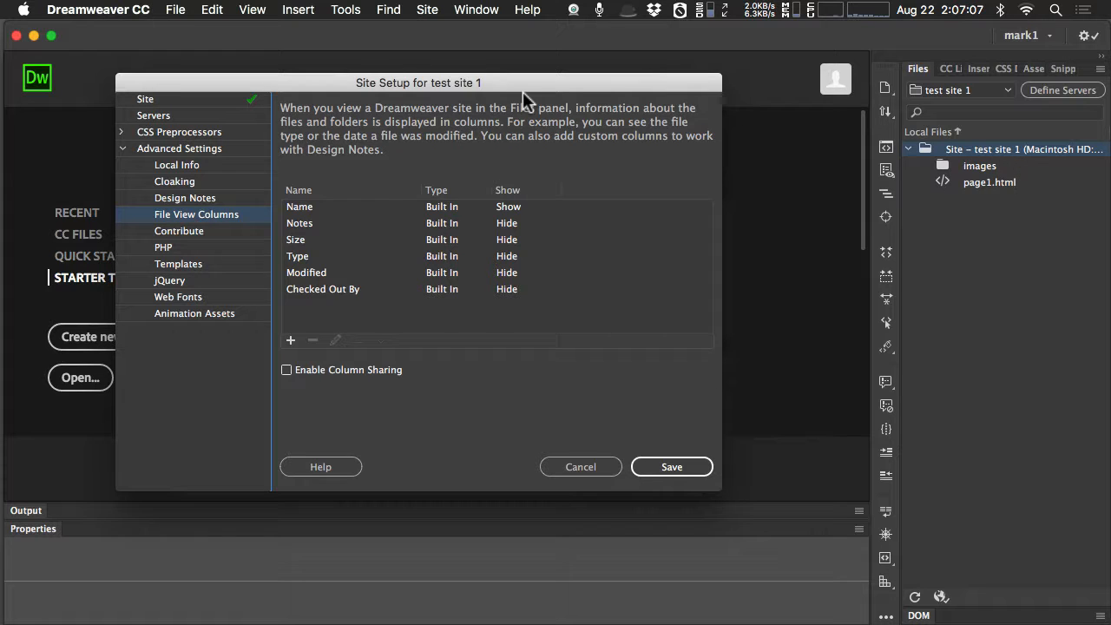
{"action": "left_click_drag", "start_coordinate": [522, 88], "coordinate": [619, 85]}
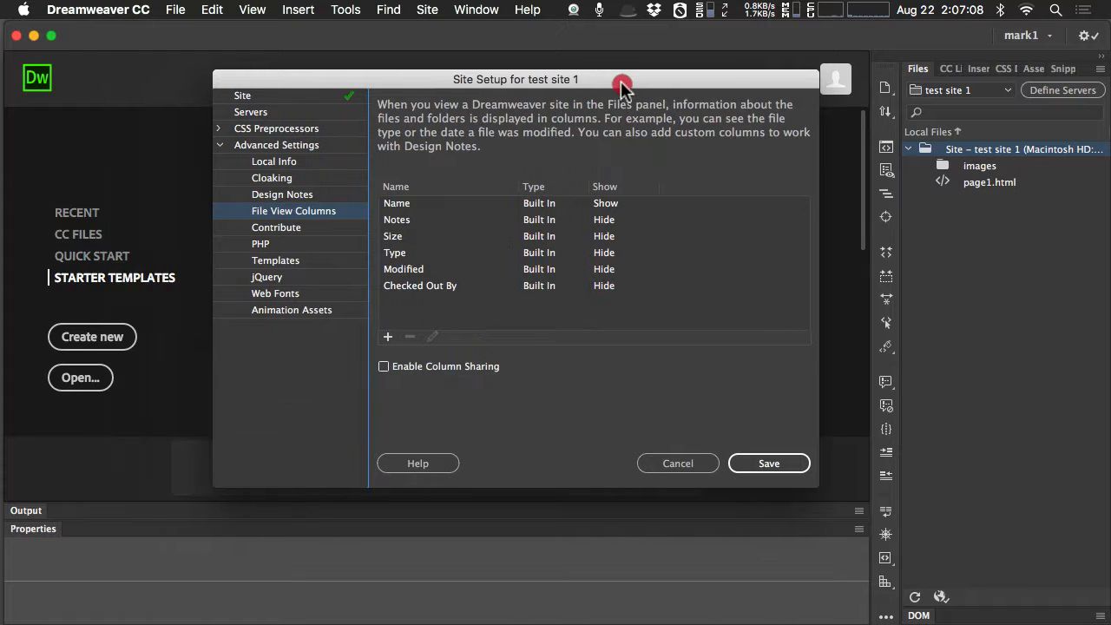
Look through the site's Contribute, PHP and Templates settings.
{"action": "left_click", "coordinate": [298, 233]}
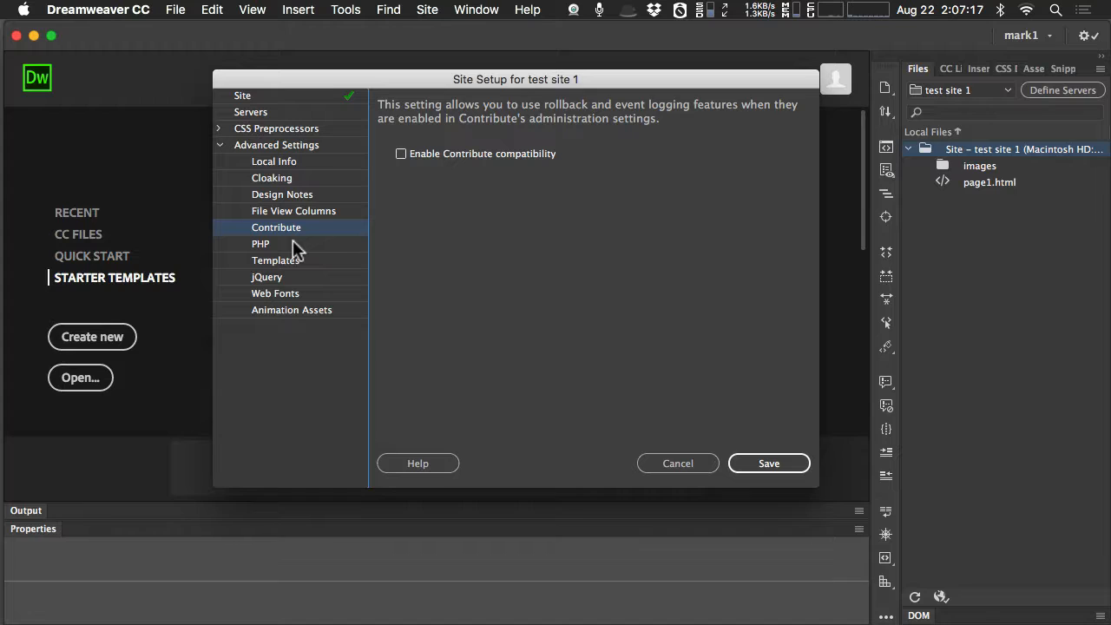
{"action": "left_click", "coordinate": [293, 243]}
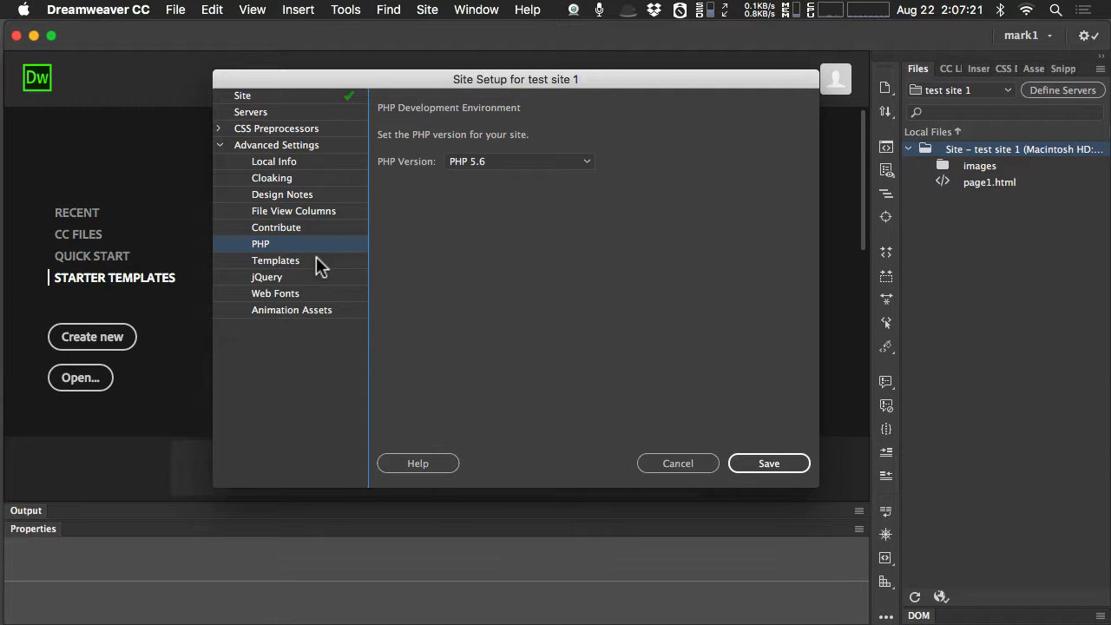
{"action": "left_click", "coordinate": [316, 259]}
Examine the jQuery asset folder and the Web Fonts folder paths by highlighting each one.
{"action": "left_click", "coordinate": [310, 277]}
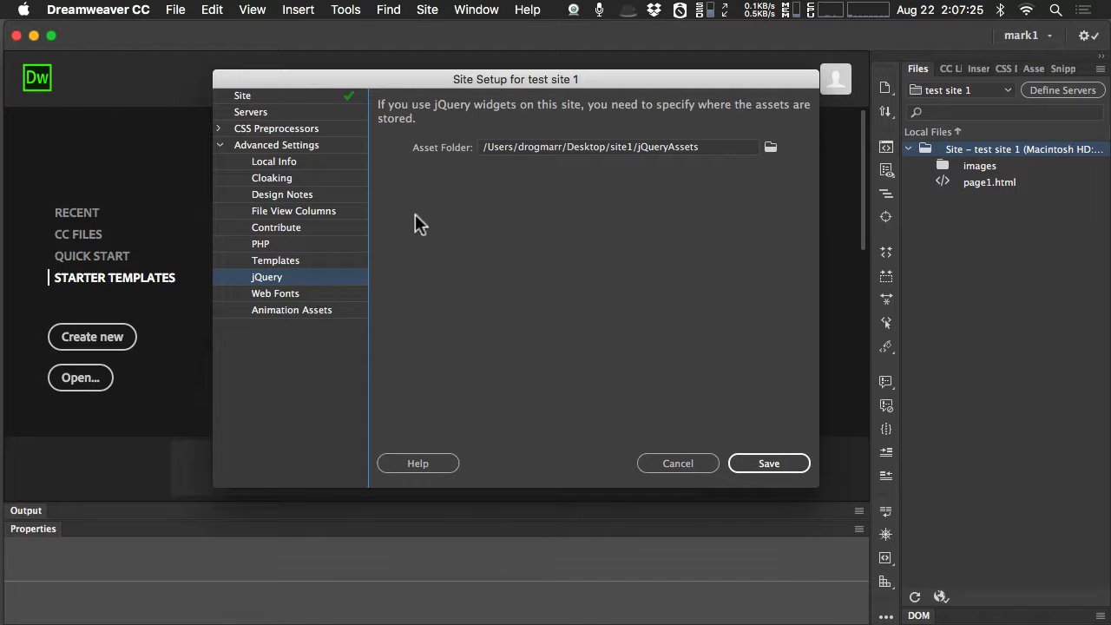
{"action": "left_click_drag", "start_coordinate": [714, 150], "coordinate": [482, 147]}
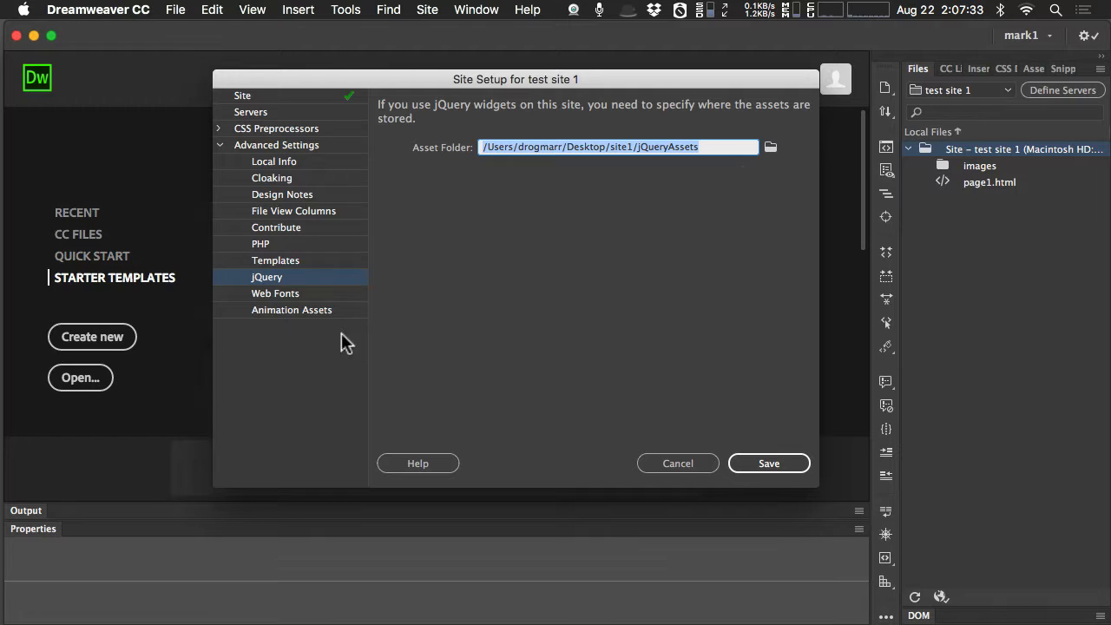
{"action": "left_click", "coordinate": [296, 295]}
{"action": "left_click_drag", "start_coordinate": [717, 149], "coordinate": [449, 148]}
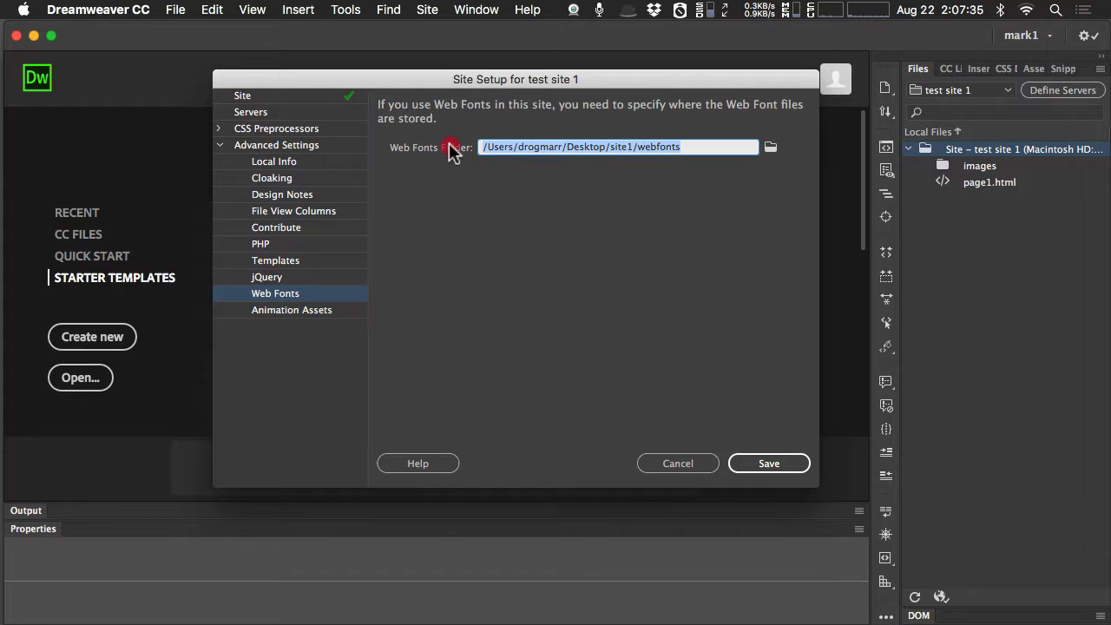
{"action": "left_click", "coordinate": [684, 148]}
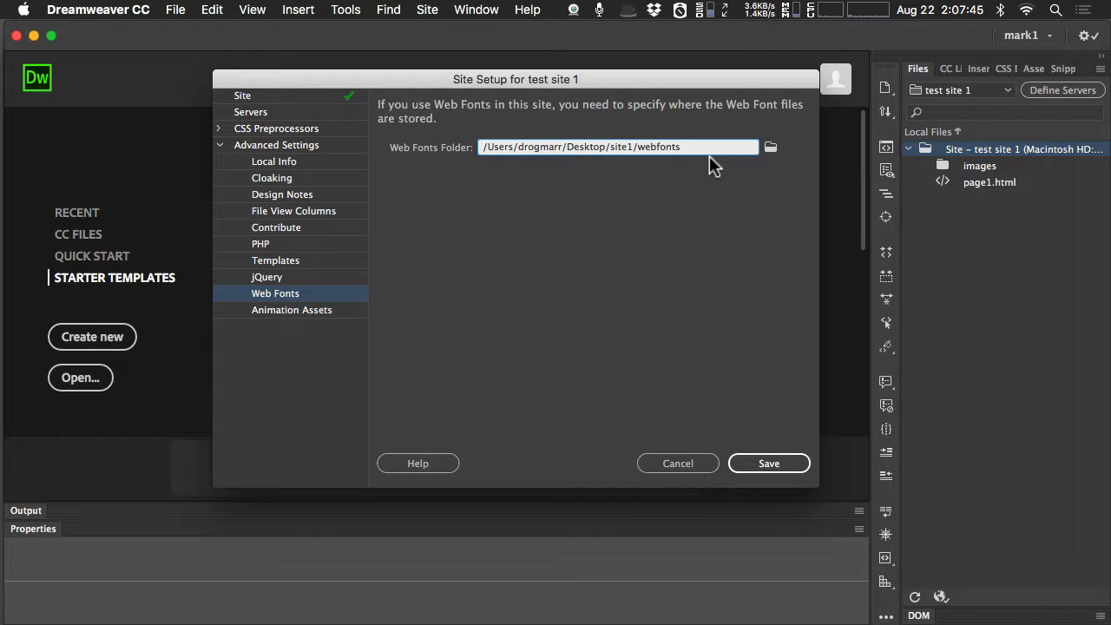
View the Animation Assets folder setting and compare it with the jQuery and Web Fonts folder settings.
{"action": "left_click", "coordinate": [295, 311]}
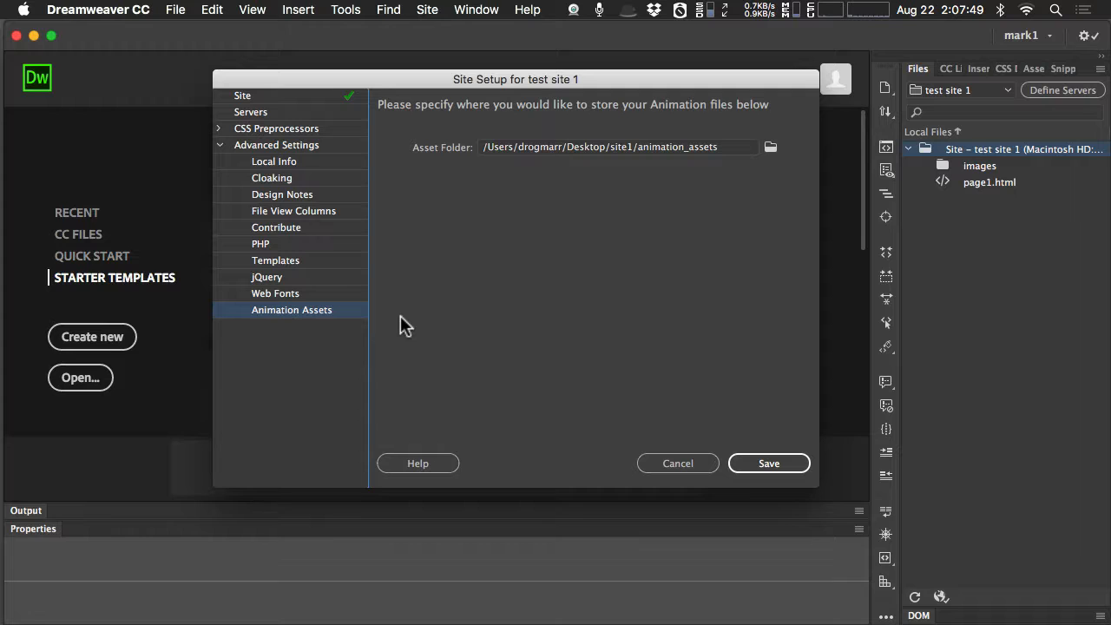
{"action": "left_click", "coordinate": [308, 292]}
{"action": "left_click", "coordinate": [305, 278]}
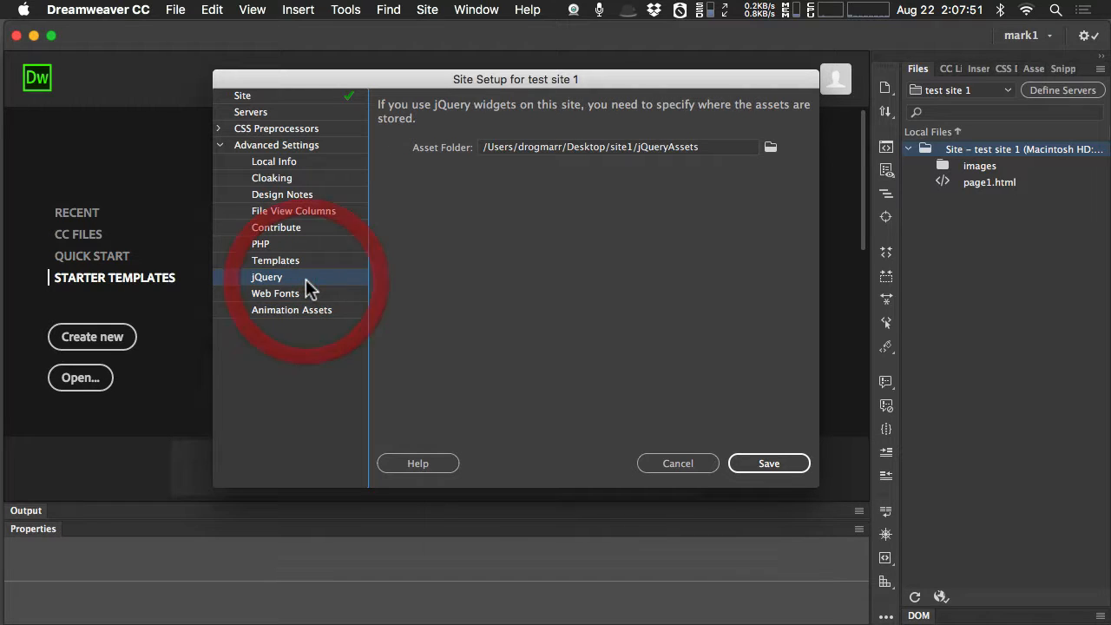
{"action": "left_click", "coordinate": [314, 294]}
{"action": "left_click", "coordinate": [319, 306]}
{"action": "left_click", "coordinate": [318, 280]}
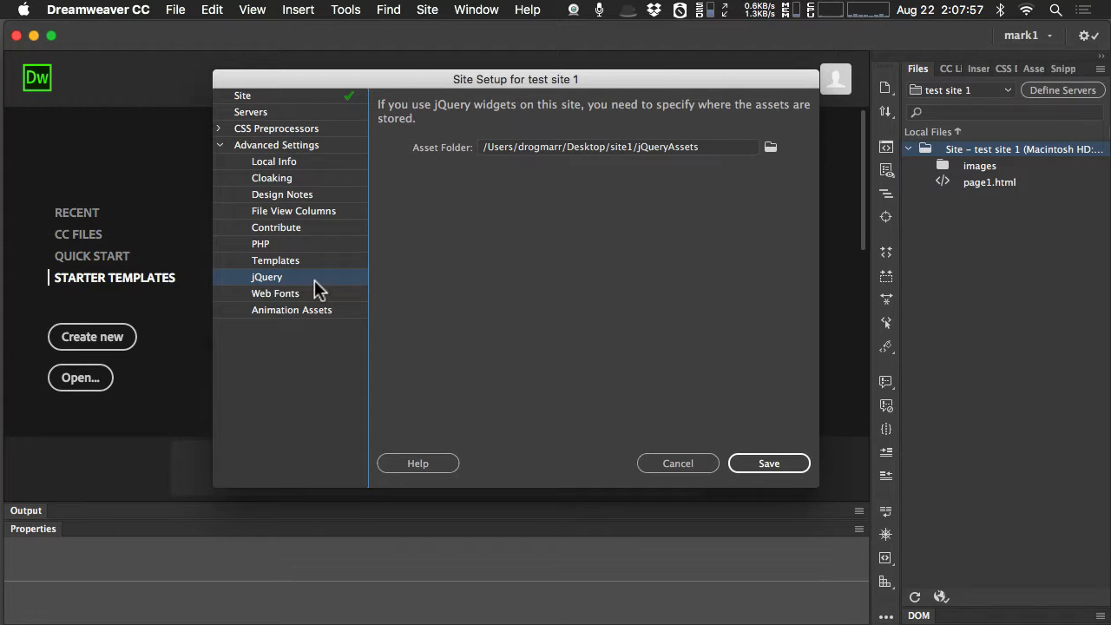
Close the site setup for test site 1 without saving the changes.
{"action": "mouse_move", "coordinate": [1110, 624]}
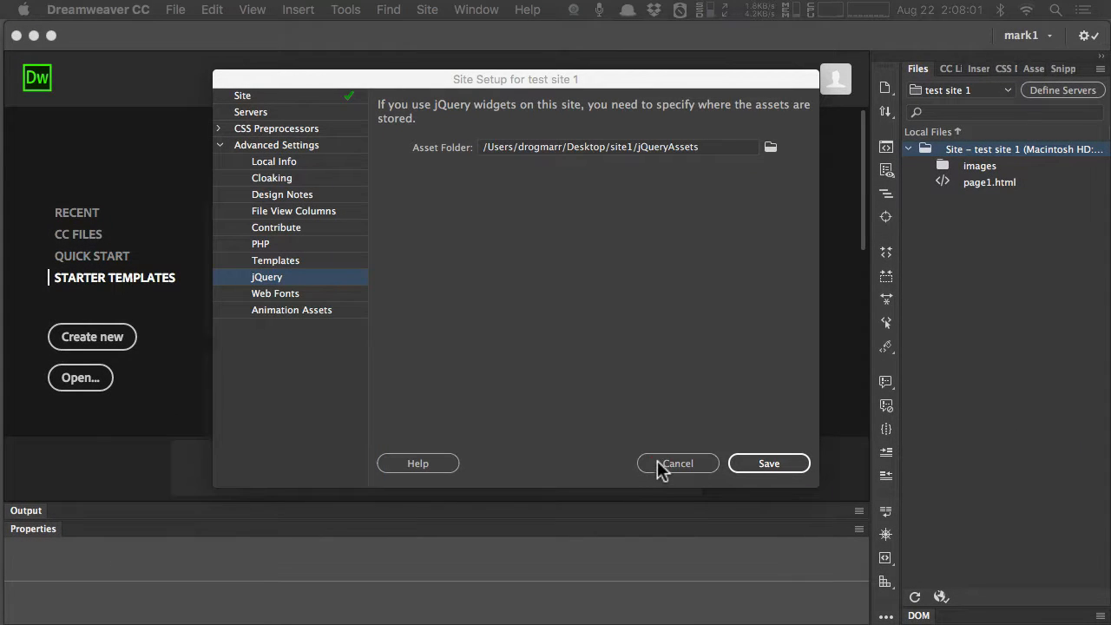
{"action": "left_click", "coordinate": [661, 464]}
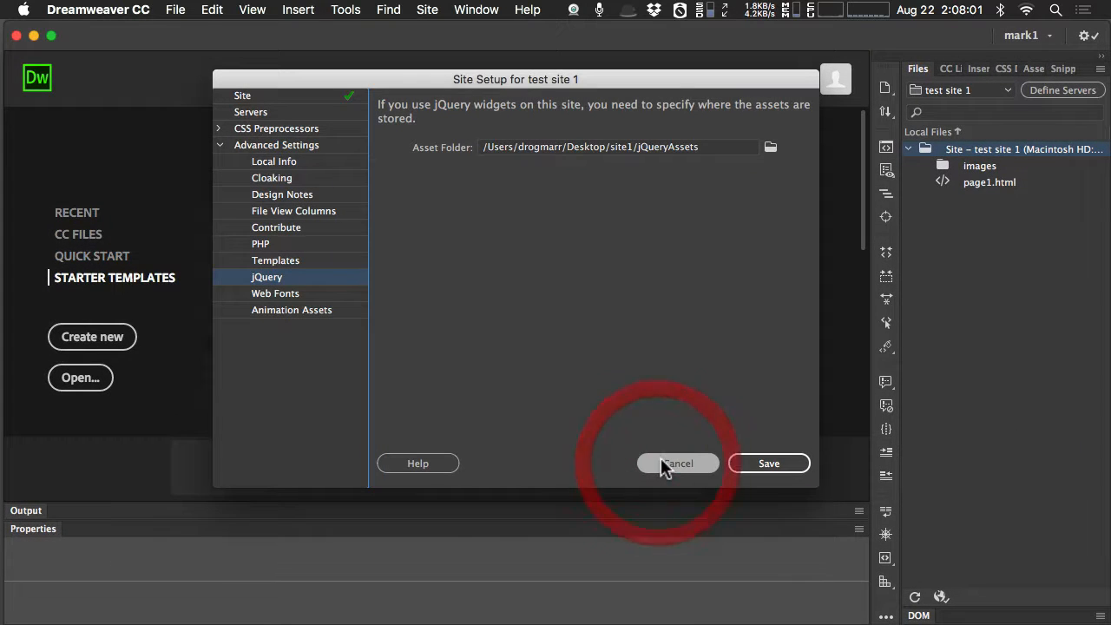
{"action": "left_click", "coordinate": [662, 465]}
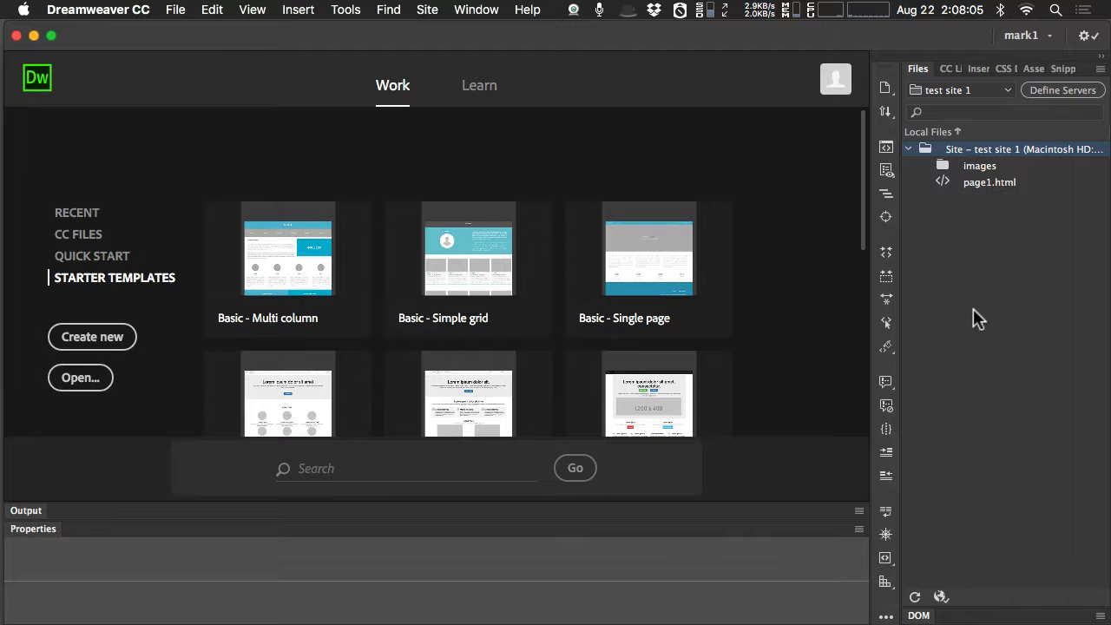
Switch the Files panel from test site 1 to the site gdes site.
{"action": "left_click", "coordinate": [999, 90]}
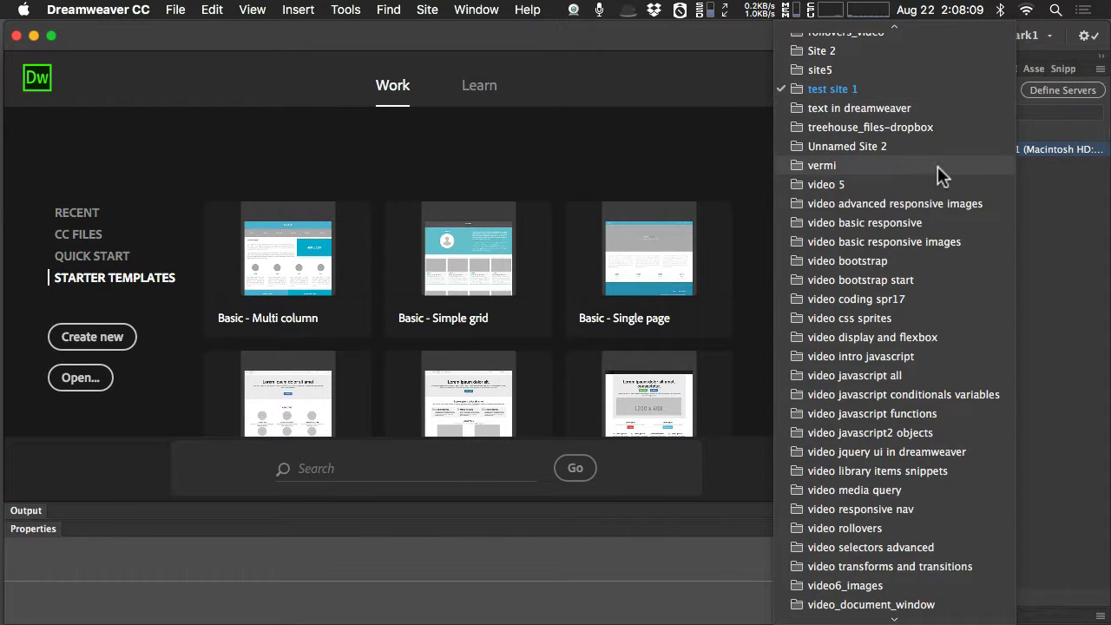
{"action": "scroll", "coordinate": [938, 166], "scroll_direction": "up", "scroll_amount": 10}
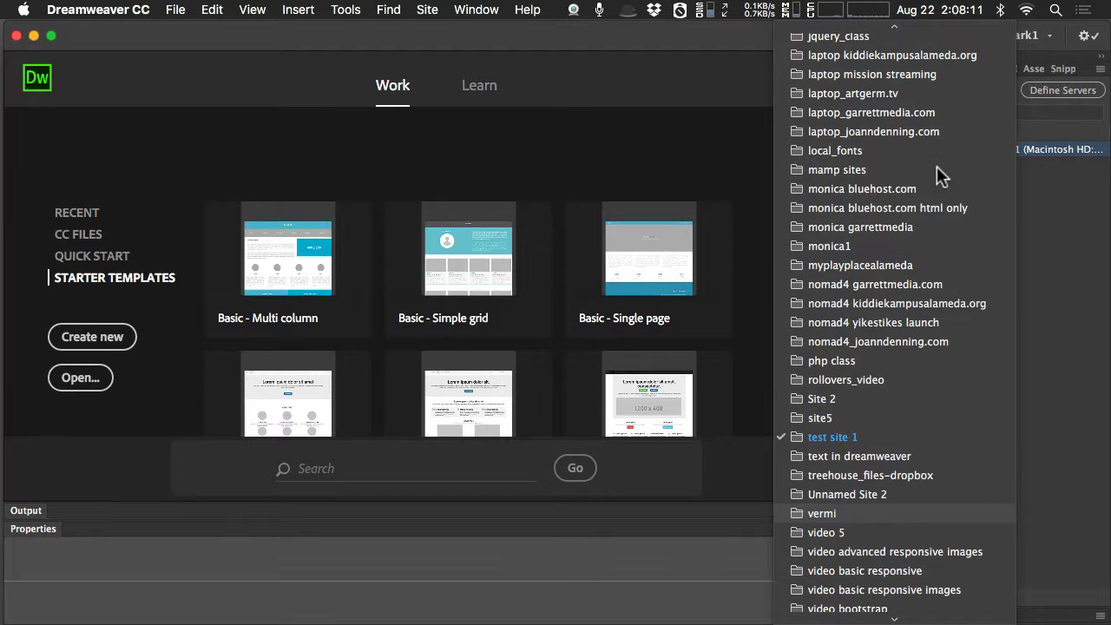
{"action": "scroll", "coordinate": [937, 166], "scroll_direction": "up", "scroll_amount": 5}
{"action": "scroll", "coordinate": [936, 166], "scroll_direction": "up", "scroll_amount": 3}
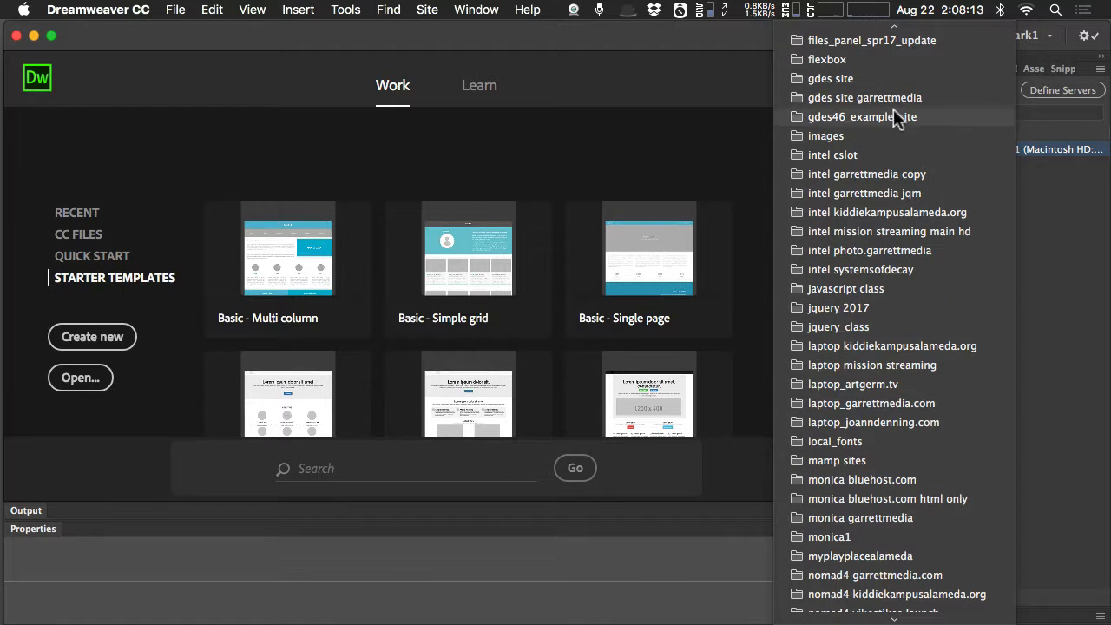
{"action": "left_click", "coordinate": [877, 78]}
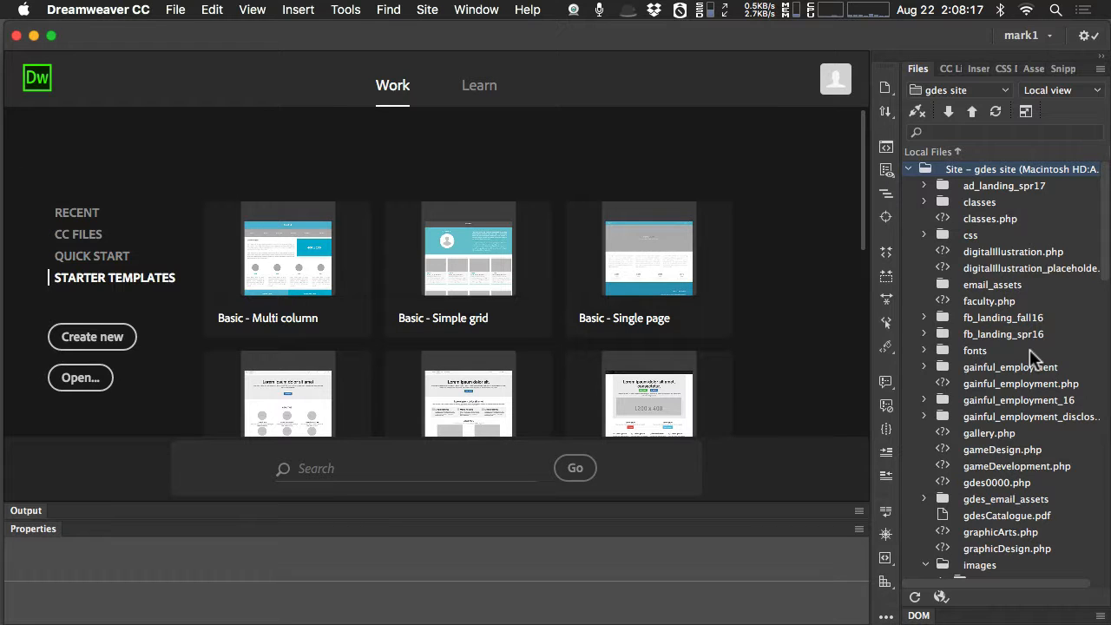
Open graphicArts.php from the gdes site's local files.
{"action": "scroll", "coordinate": [1031, 350], "scroll_direction": "down", "scroll_amount": 1}
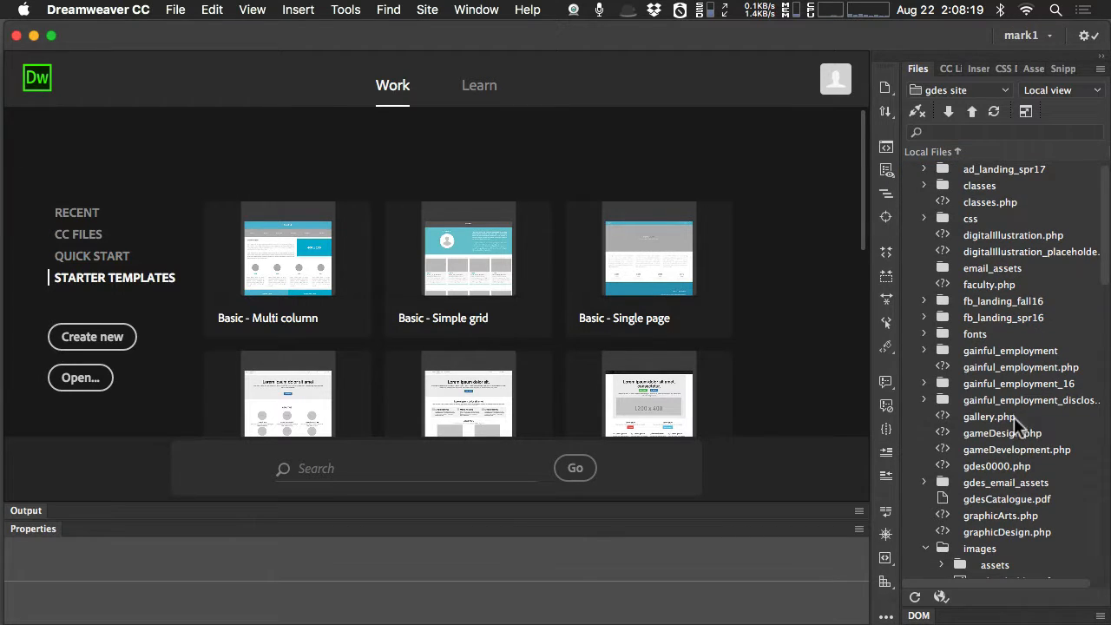
{"action": "scroll", "coordinate": [988, 447], "scroll_direction": "down", "scroll_amount": 2}
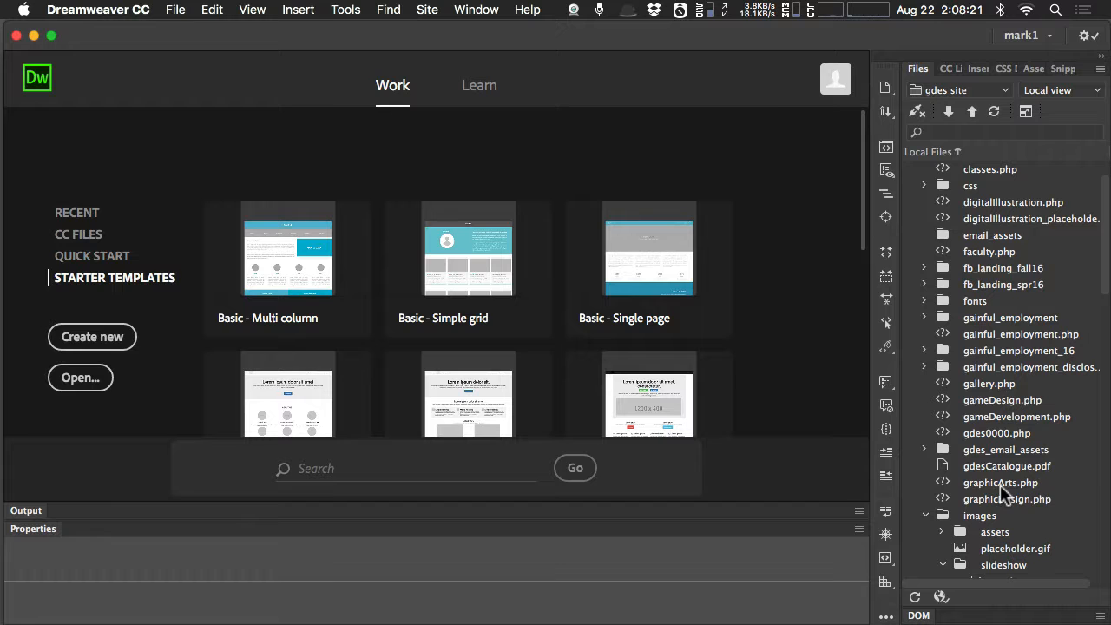
{"action": "left_click", "coordinate": [1000, 483]}
{"action": "double_click", "coordinate": [1000, 483]}
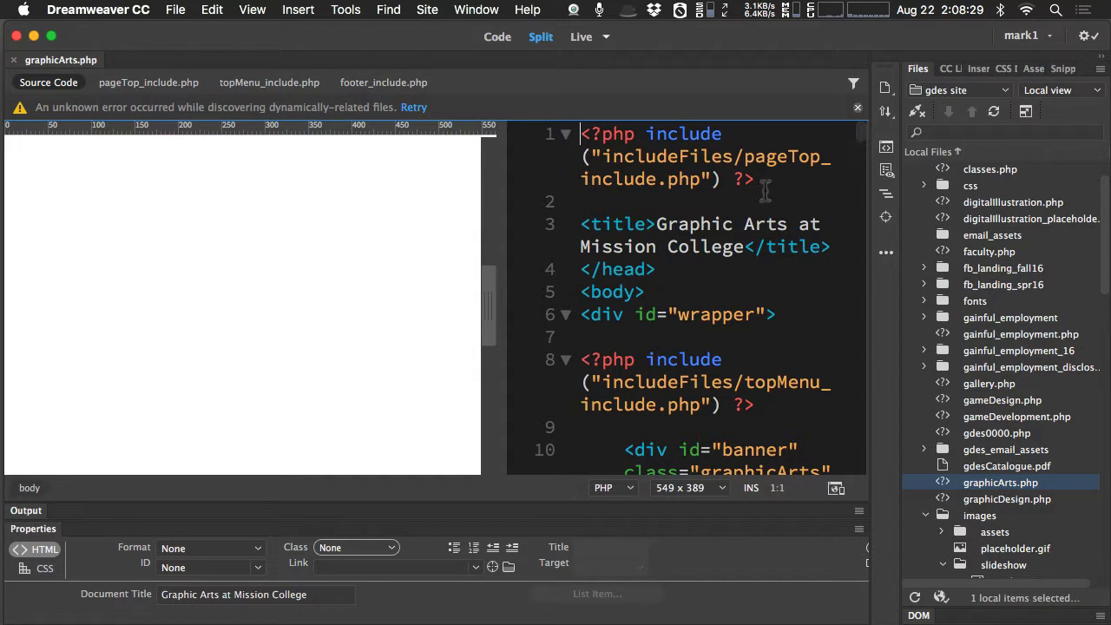
Highlight the pageTop include statement in graphicArts.php and view the code of its included page top, top menu and footer files.
{"action": "left_click_drag", "start_coordinate": [755, 179], "coordinate": [582, 133]}
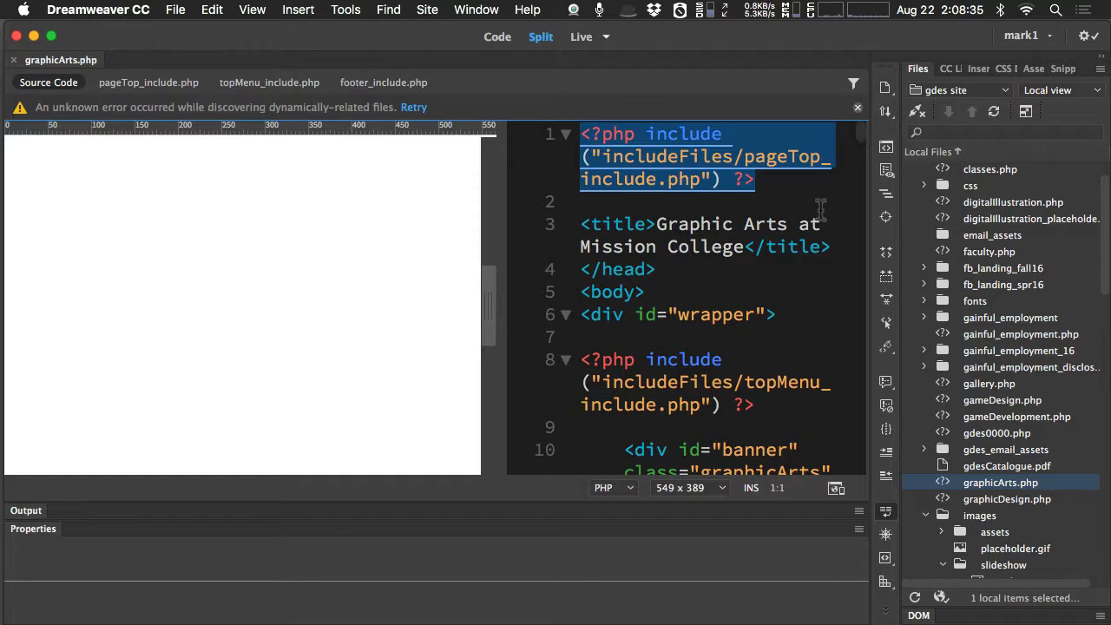
{"action": "left_click", "coordinate": [160, 82]}
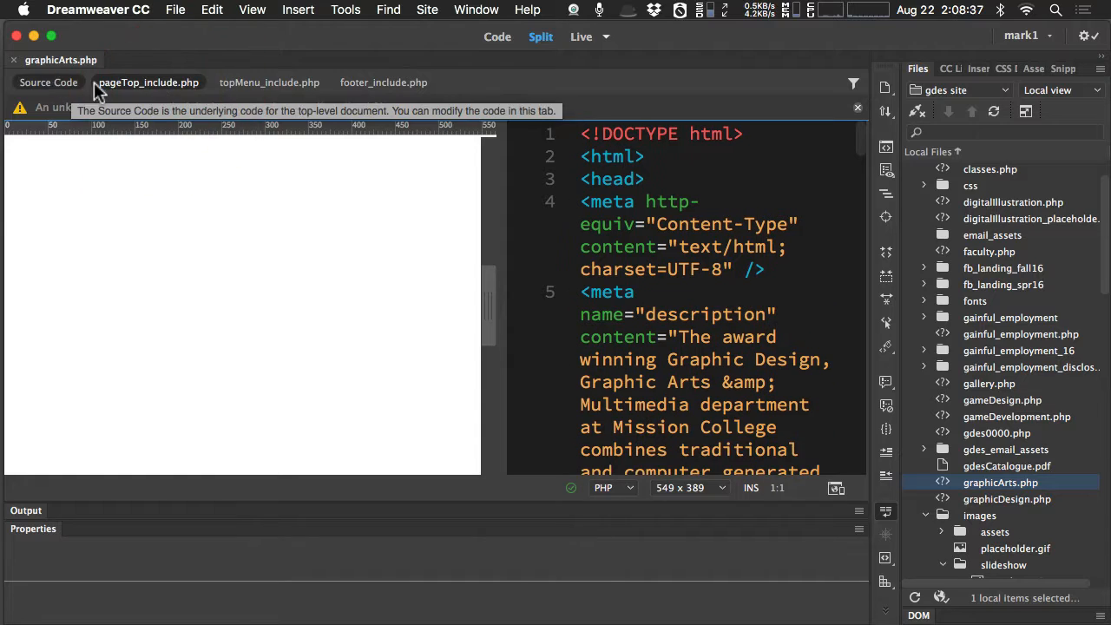
{"action": "left_click", "coordinate": [300, 81]}
{"action": "left_click", "coordinate": [415, 82]}
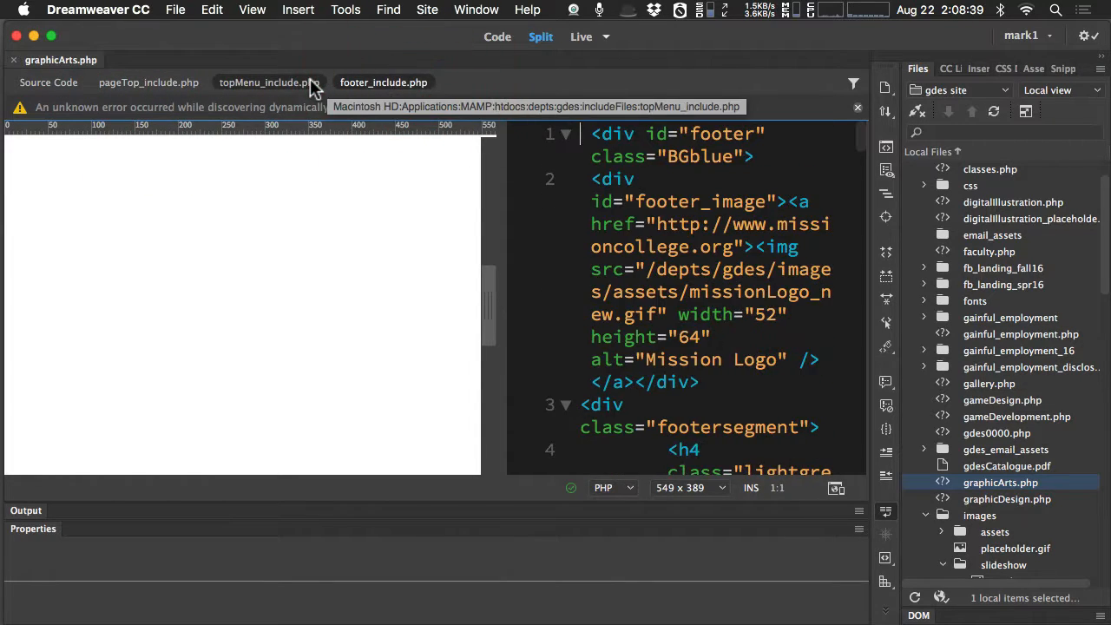
{"action": "left_click", "coordinate": [269, 82]}
{"action": "left_click", "coordinate": [117, 83]}
{"action": "left_click", "coordinate": [49, 82]}
Compare pageTop_include.php, topMenu_include.php and footer_include.php by viewing each repeatedly, ending on the source code of graphicArts.php.
{"action": "left_click", "coordinate": [141, 86]}
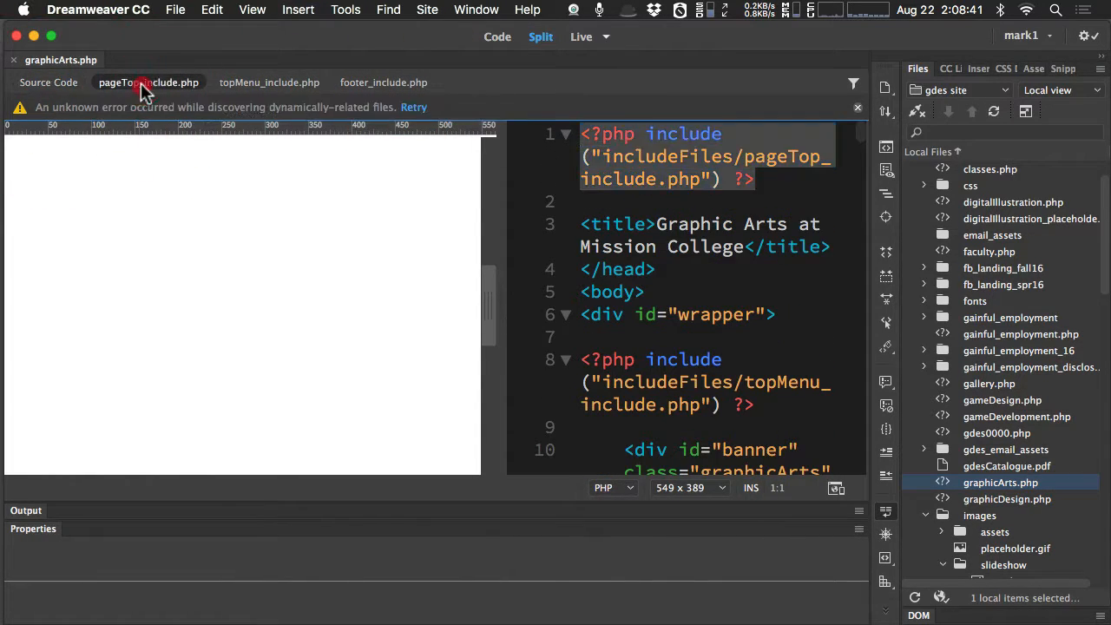
{"action": "left_click", "coordinate": [270, 82]}
{"action": "left_click", "coordinate": [365, 82]}
{"action": "left_click", "coordinate": [291, 87]}
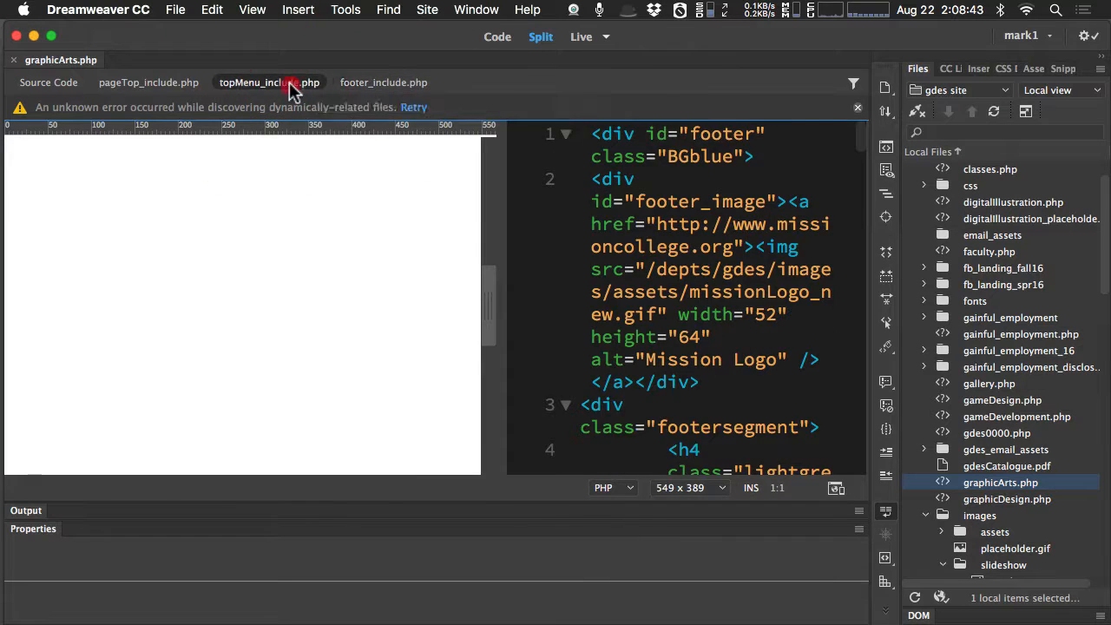
{"action": "left_click", "coordinate": [150, 84]}
{"action": "left_click", "coordinate": [48, 82]}
{"action": "left_click", "coordinate": [130, 84]}
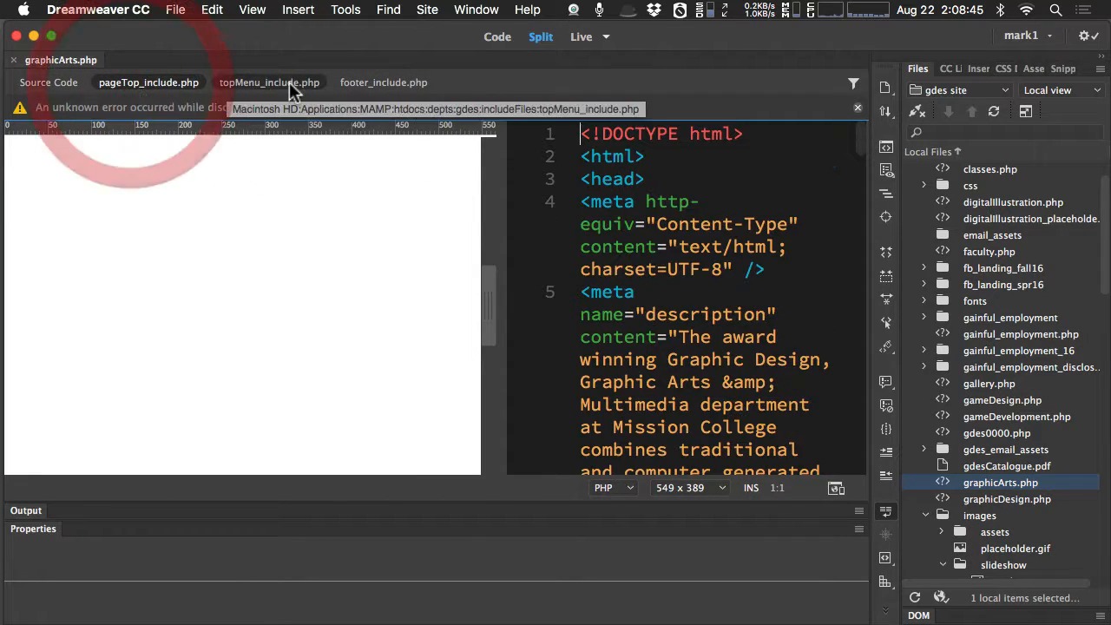
{"action": "left_click", "coordinate": [290, 82]}
{"action": "left_click", "coordinate": [410, 82]}
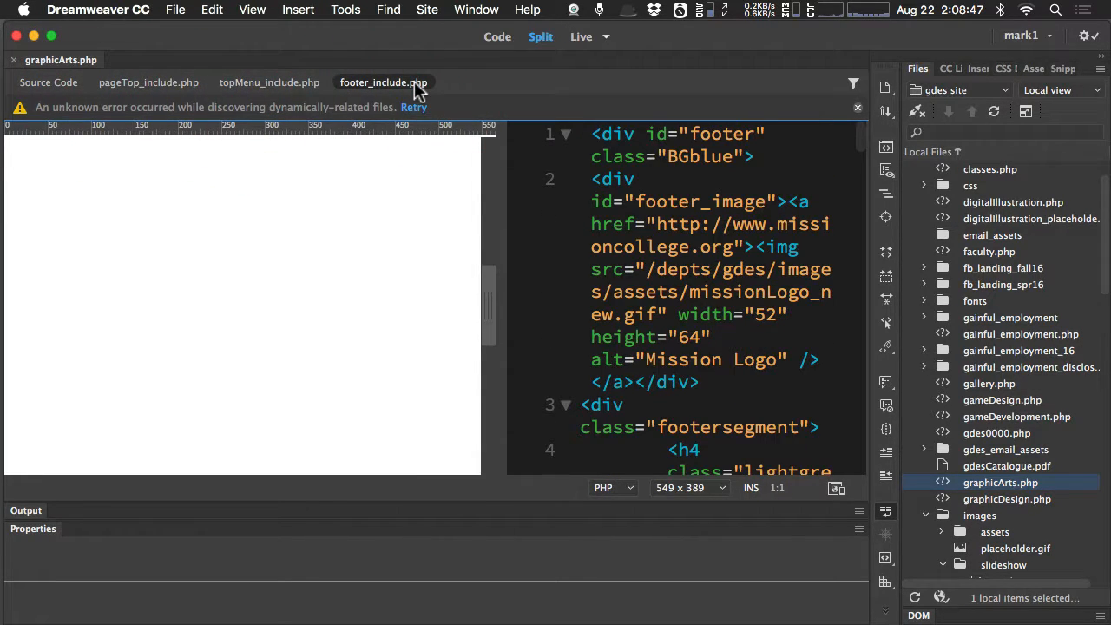
{"action": "left_click", "coordinate": [295, 82]}
{"action": "left_click", "coordinate": [154, 84]}
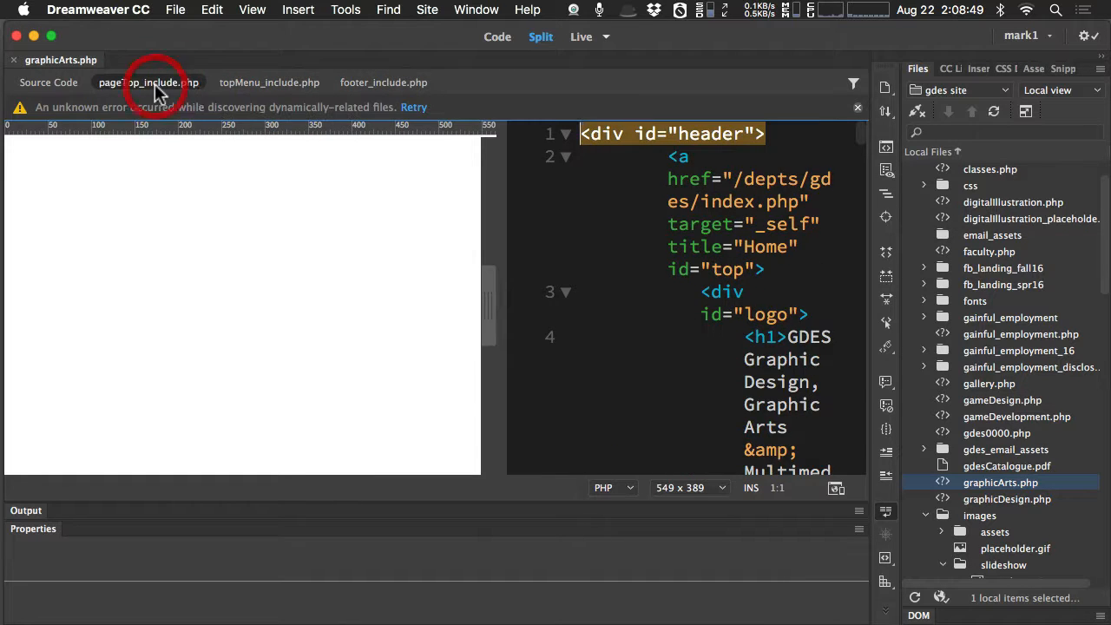
{"action": "left_click", "coordinate": [47, 83]}
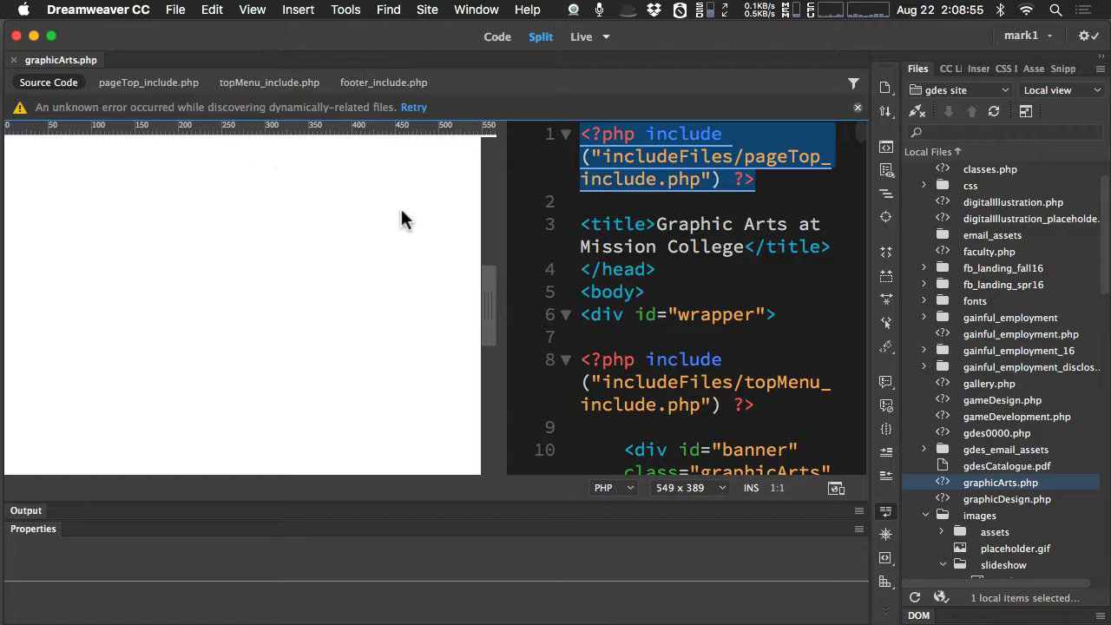
Compare how graphicArts.php renders in Design view and Live view, ending in Live view.
{"action": "left_click", "coordinate": [607, 39]}
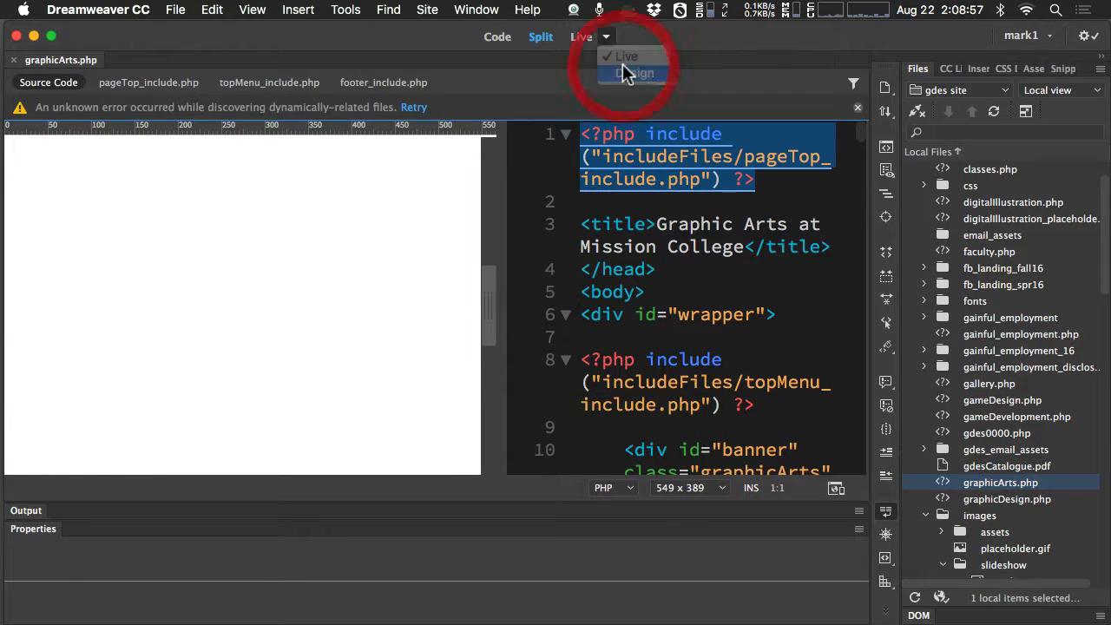
{"action": "left_click", "coordinate": [623, 64]}
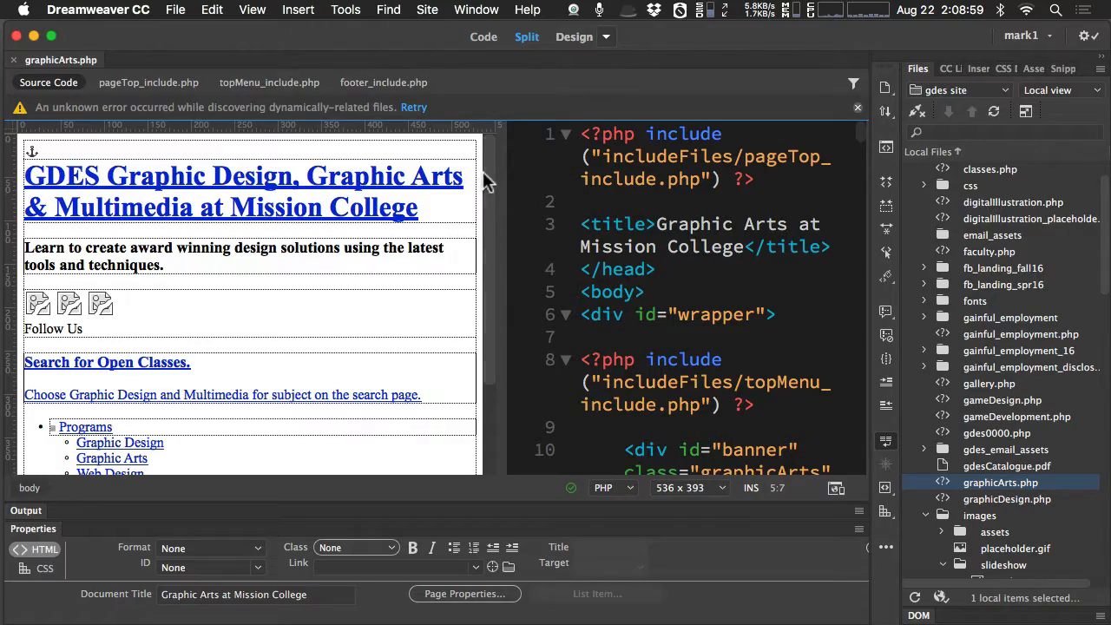
{"action": "left_click_drag", "start_coordinate": [486, 173], "coordinate": [476, 78]}
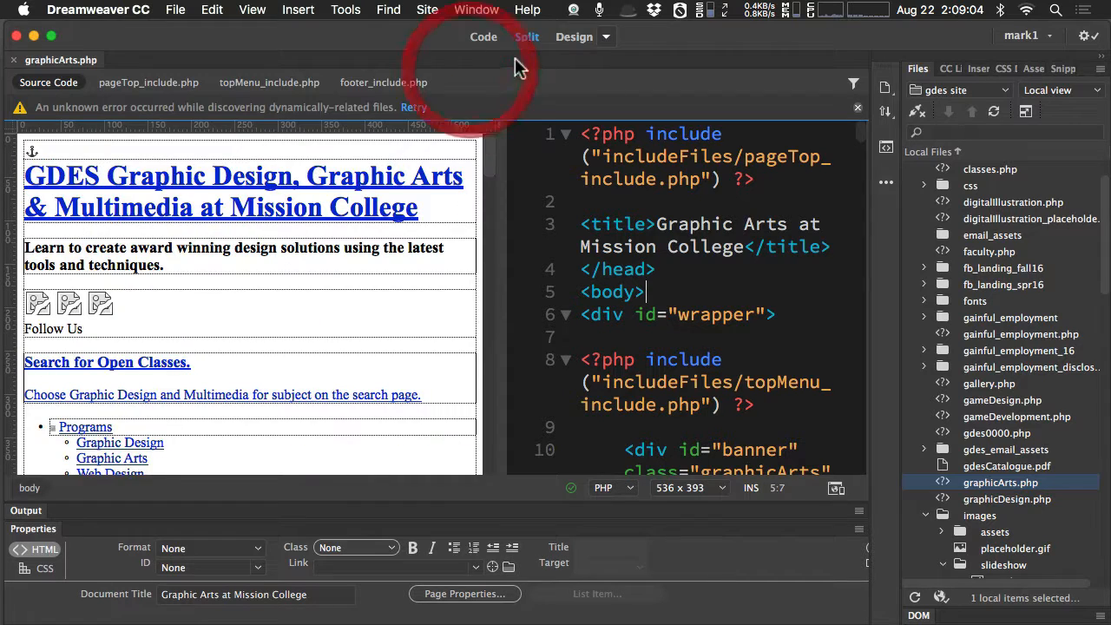
{"action": "left_click", "coordinate": [606, 39]}
{"action": "left_click", "coordinate": [623, 53]}
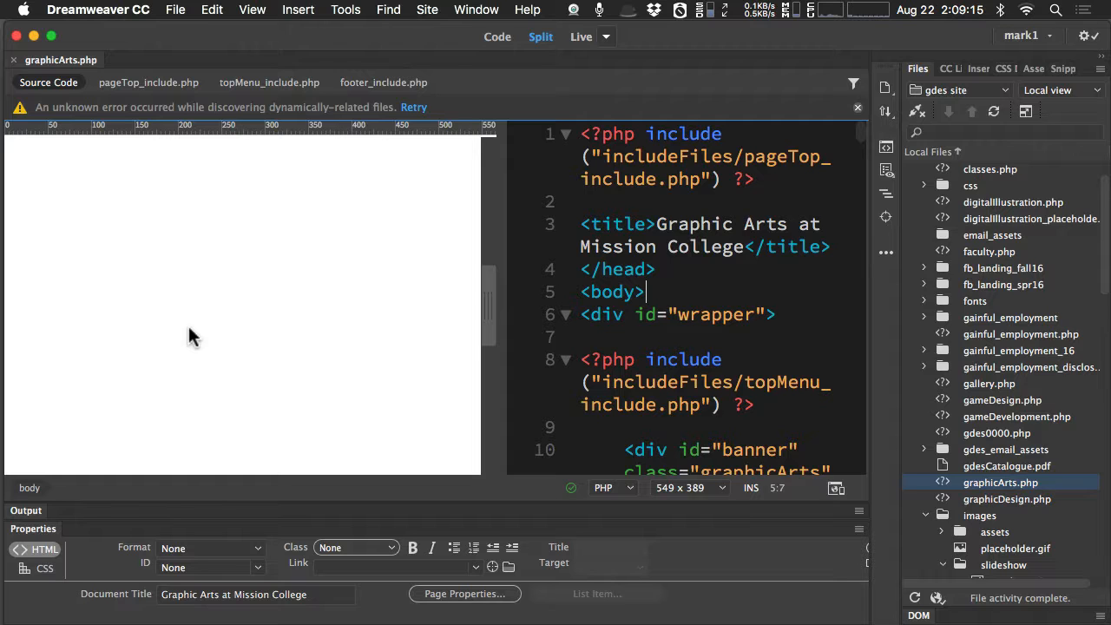
Launch MAMP to start the local Apache and MySQL servers, and look over its start page in the browser.
{"action": "mouse_move", "coordinate": [4, 451]}
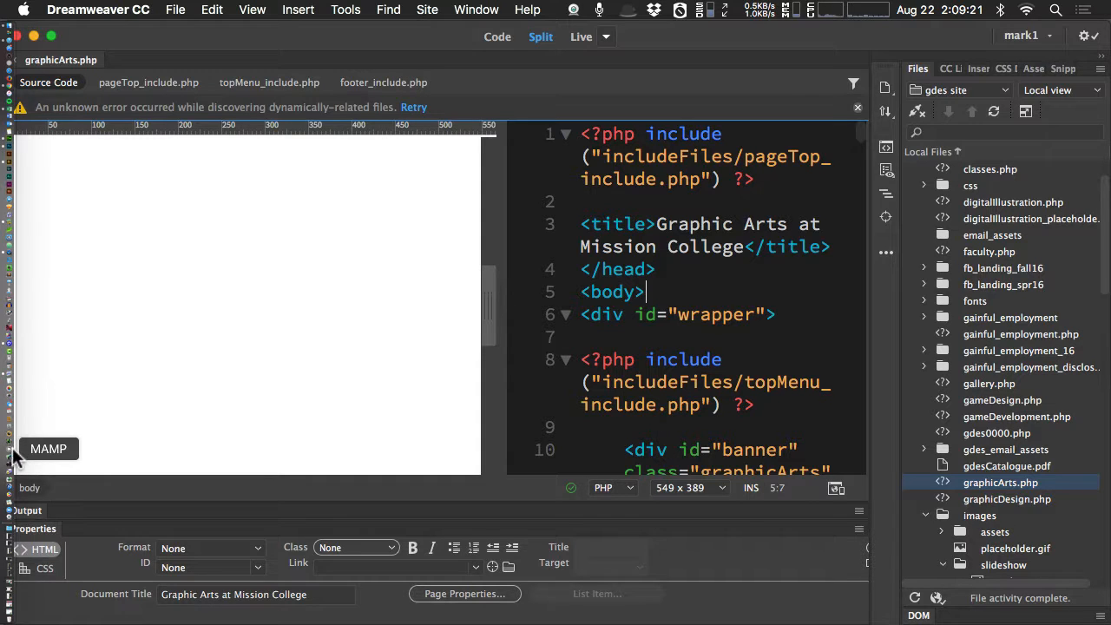
{"action": "left_click", "coordinate": [13, 457]}
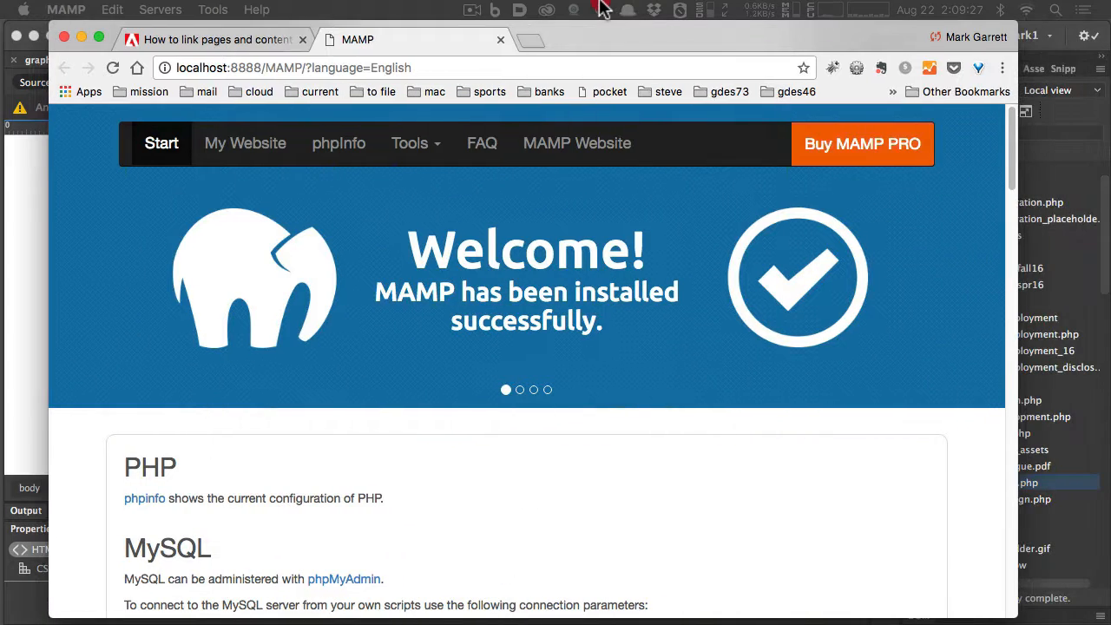
{"action": "scroll", "coordinate": [522, 356], "scroll_direction": "down", "scroll_amount": 10}
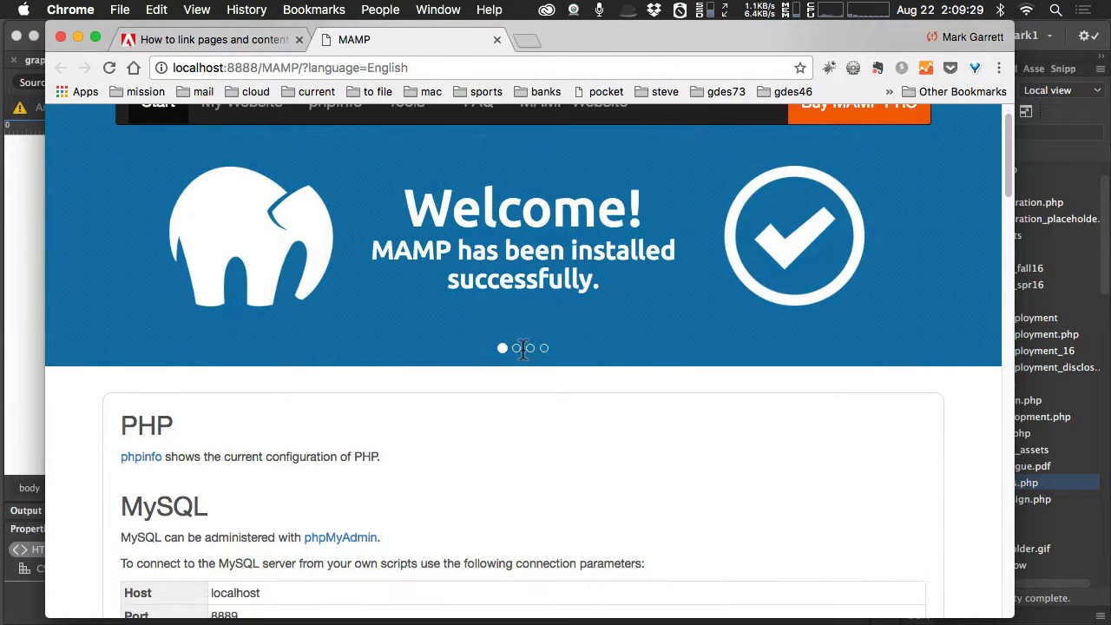
{"action": "scroll", "coordinate": [523, 350], "scroll_direction": "up", "scroll_amount": 10}
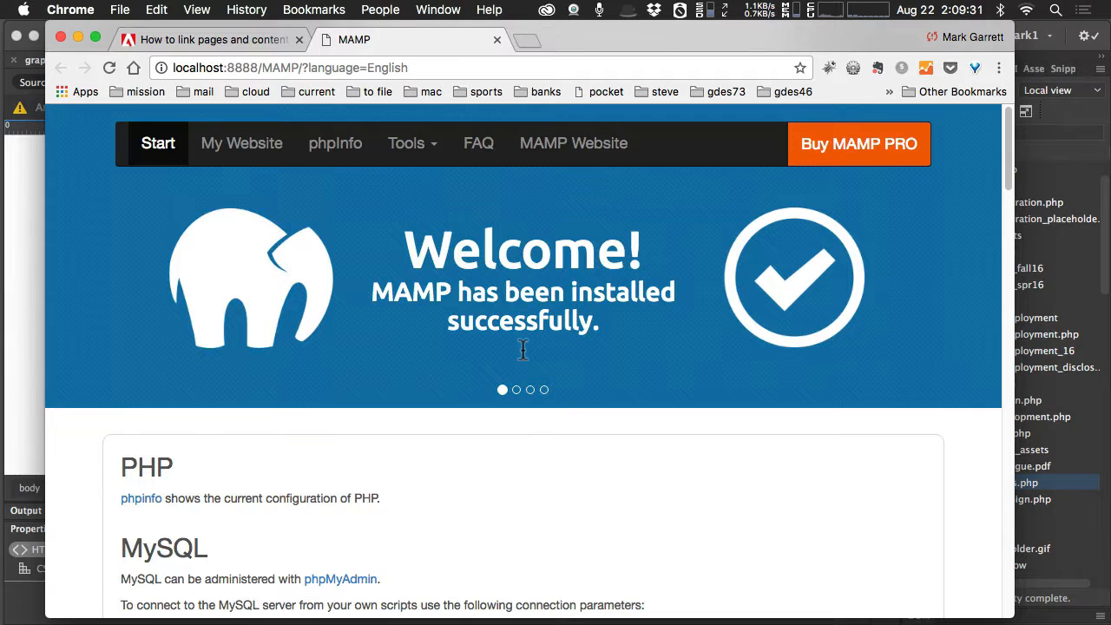
{"action": "left_click_drag", "start_coordinate": [557, 40], "coordinate": [582, 40]}
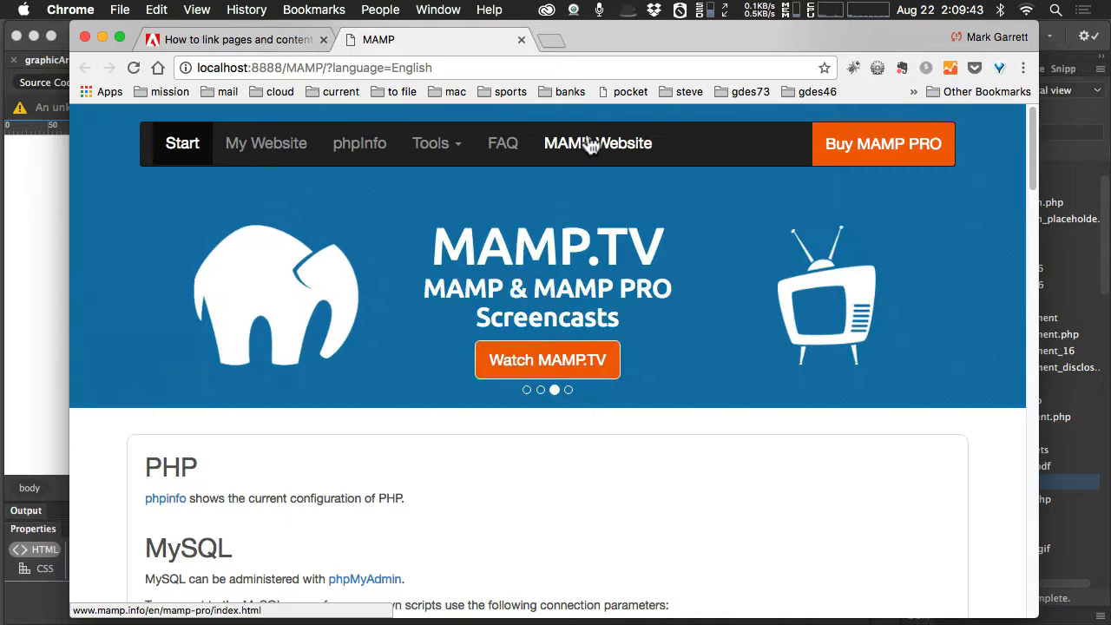
{"action": "scroll", "coordinate": [573, 270], "scroll_direction": "down", "scroll_amount": 10}
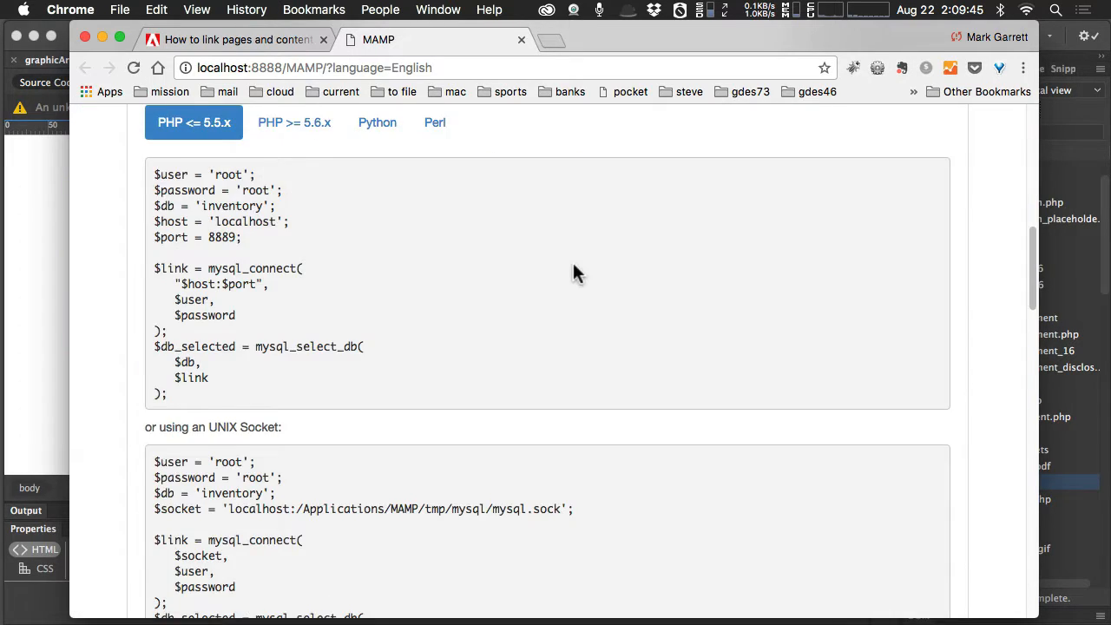
{"action": "scroll", "coordinate": [573, 270], "scroll_direction": "up", "scroll_amount": 10}
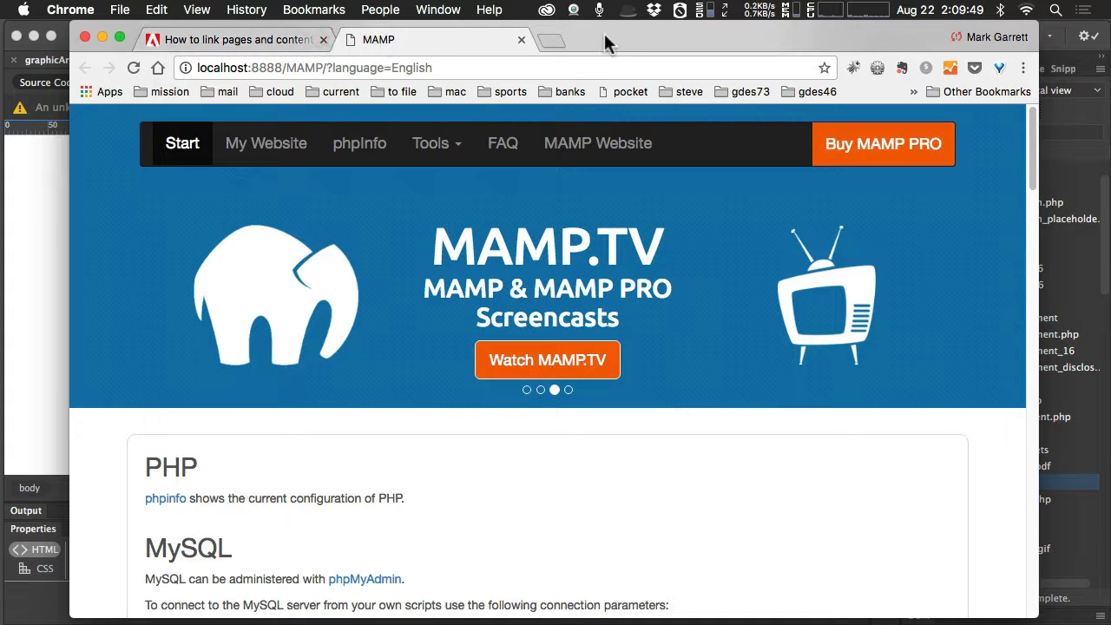
Move the browser and MAMP windows out of the way and return to Dreamweaver.
{"action": "left_click_drag", "start_coordinate": [608, 43], "coordinate": [1110, 43]}
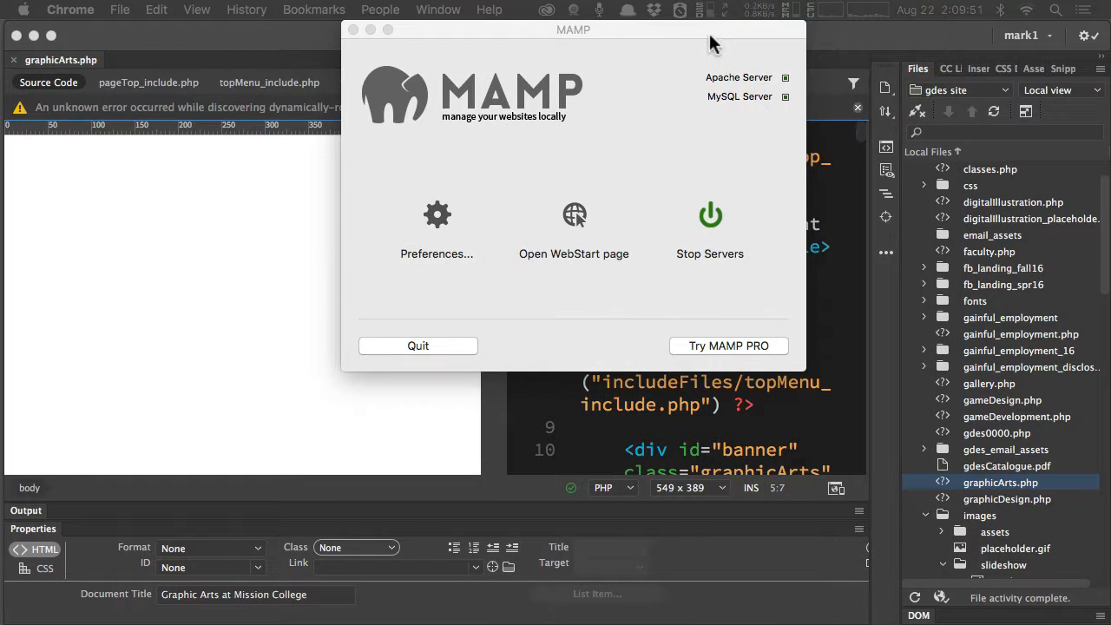
{"action": "left_click_drag", "start_coordinate": [710, 43], "coordinate": [675, 55]}
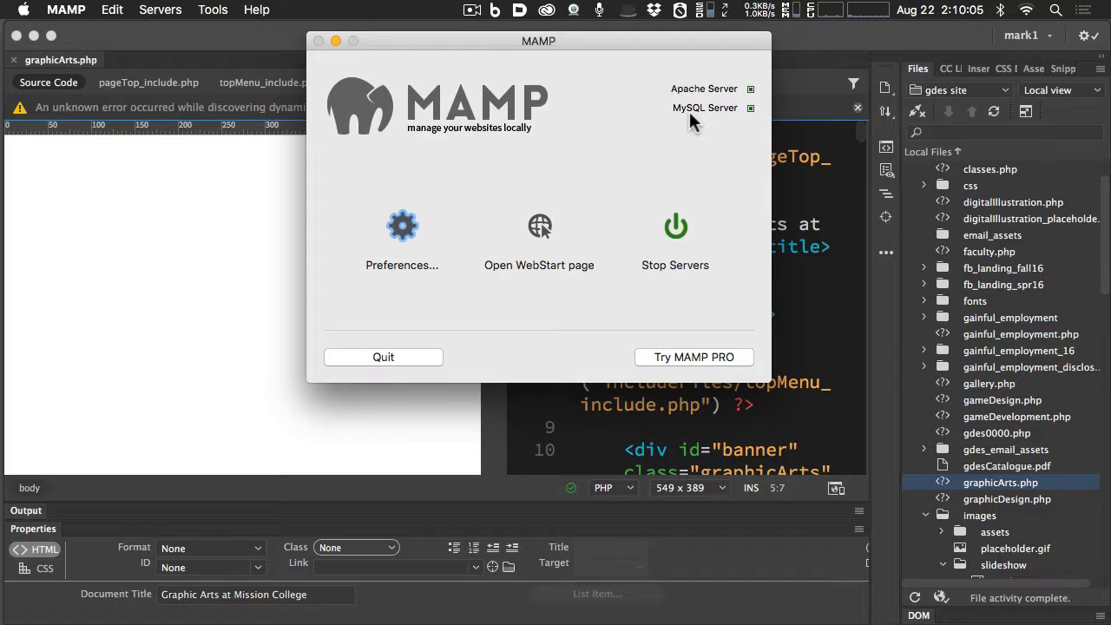
{"action": "left_click", "coordinate": [335, 41]}
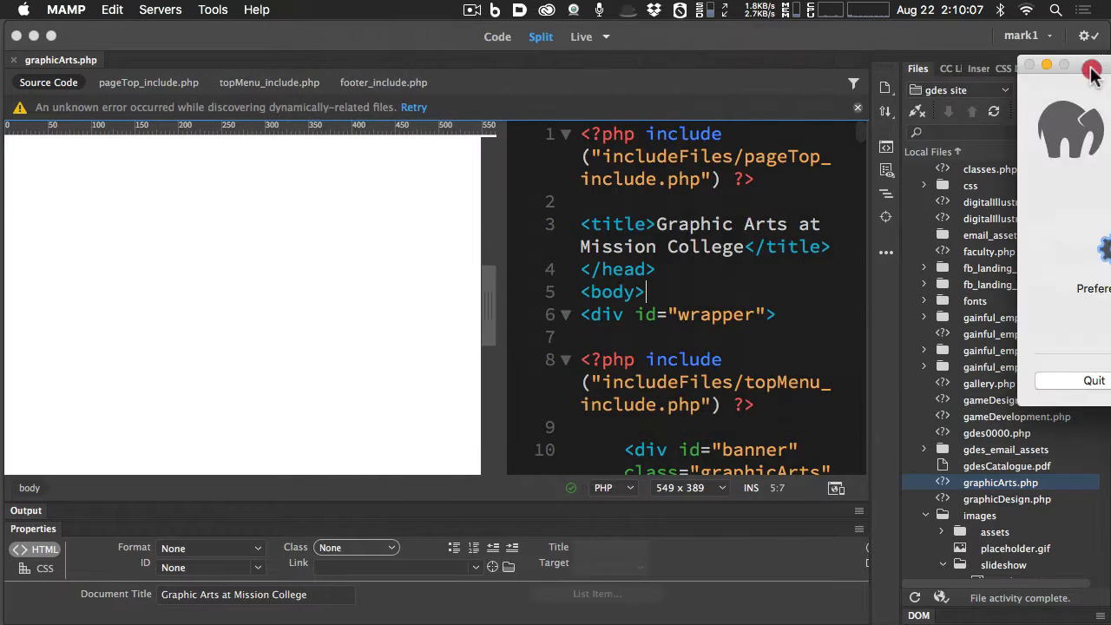
{"action": "key", "text": "ctrl+Up"}
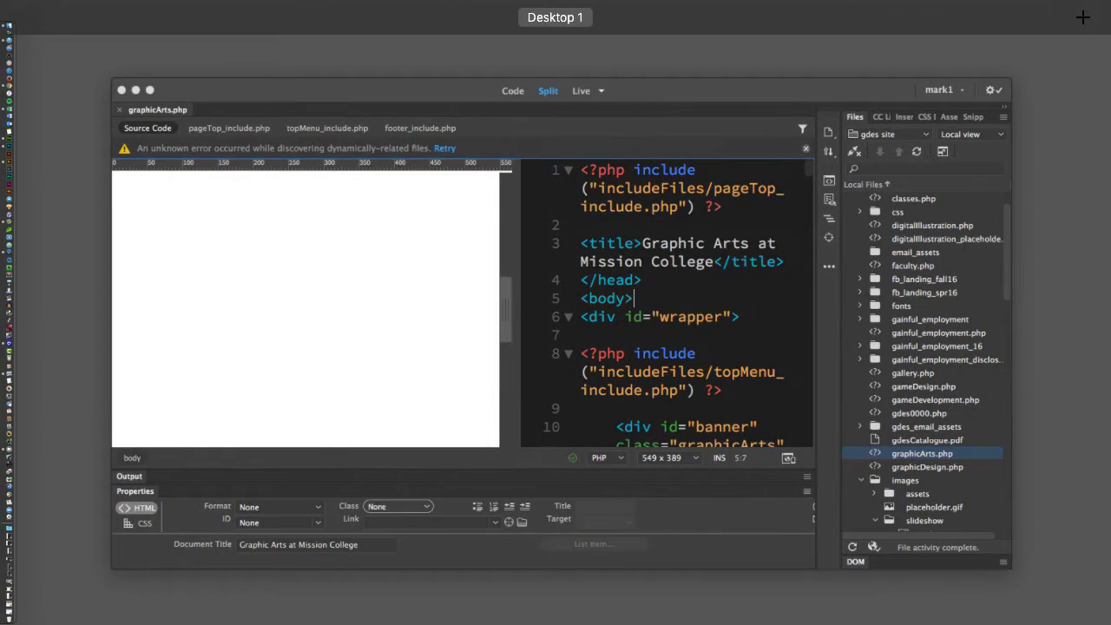
{"action": "left_click", "coordinate": [1096, 21]}
{"action": "left_click", "coordinate": [273, 273]}
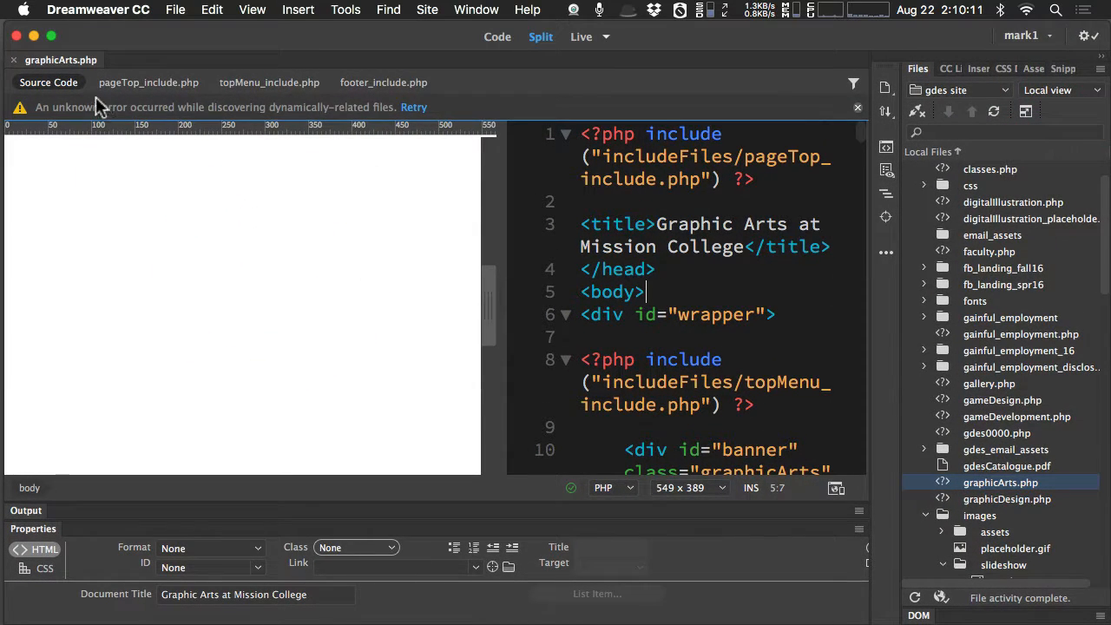
Close graphicArts.php, reopen it from the gdes site's local files and look over the page in Live view.
{"action": "left_click", "coordinate": [14, 63]}
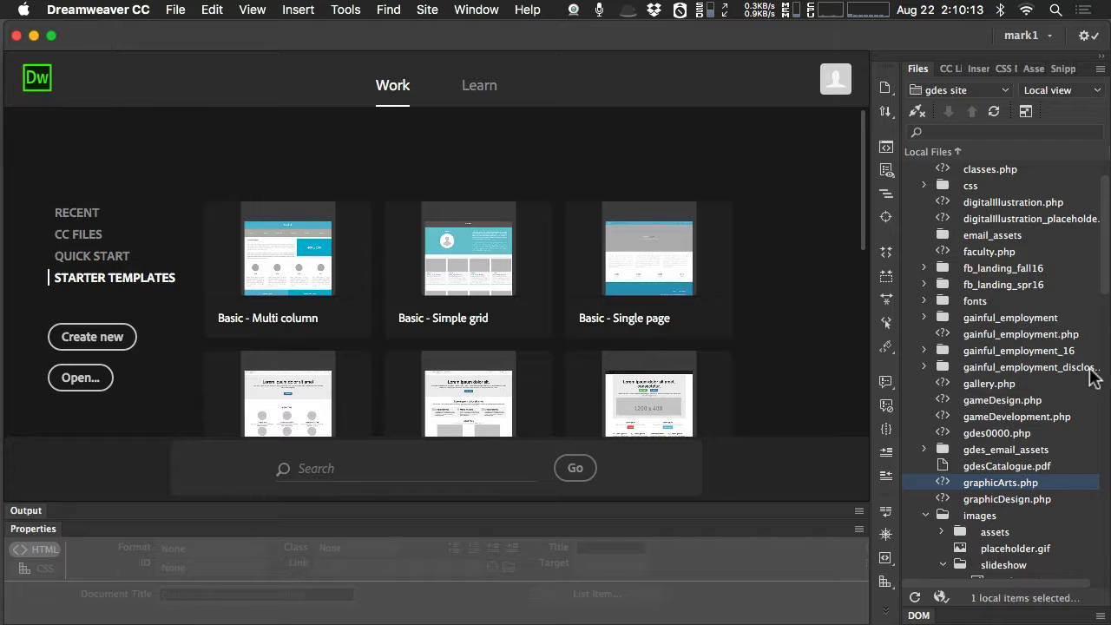
{"action": "left_click", "coordinate": [947, 488]}
{"action": "double_click", "coordinate": [946, 486]}
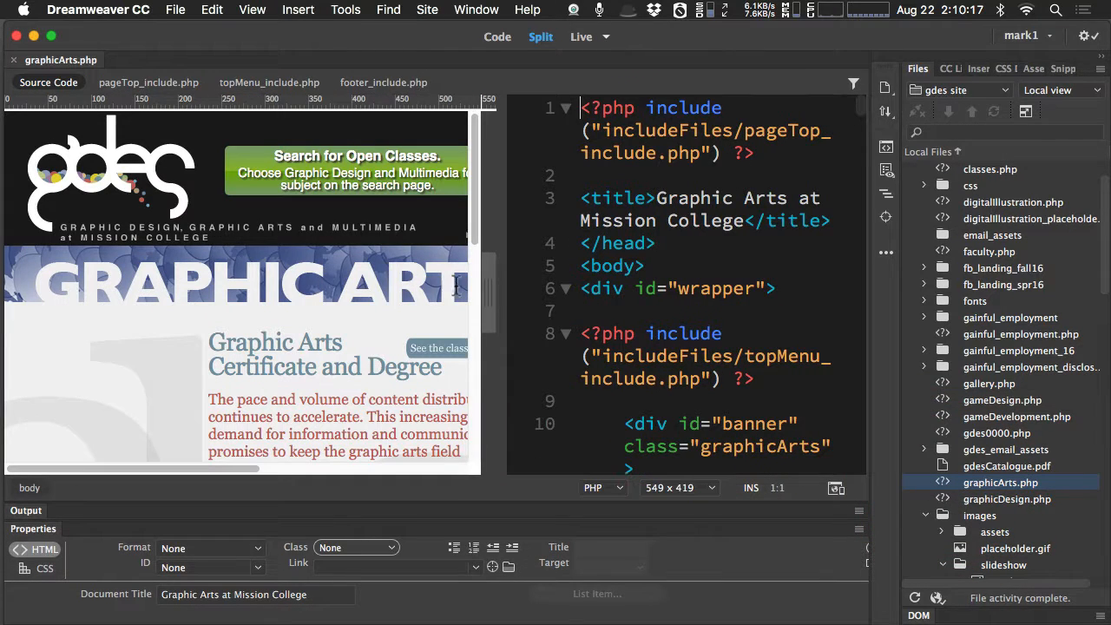
{"action": "left_click_drag", "start_coordinate": [196, 468], "coordinate": [105, 469]}
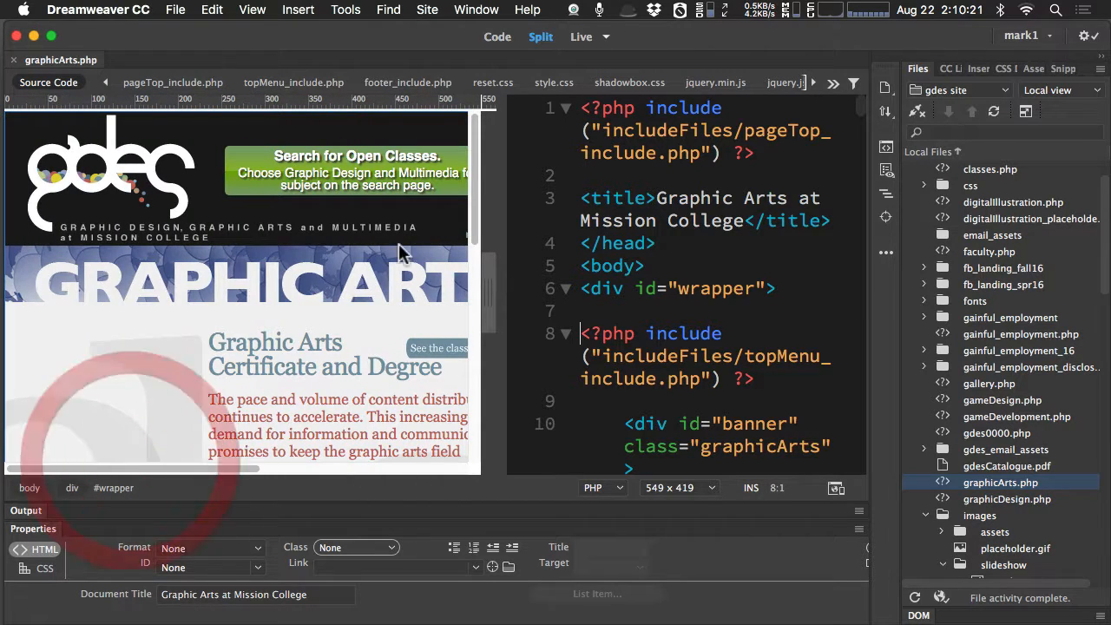
{"action": "left_click_drag", "start_coordinate": [476, 158], "coordinate": [484, 129]}
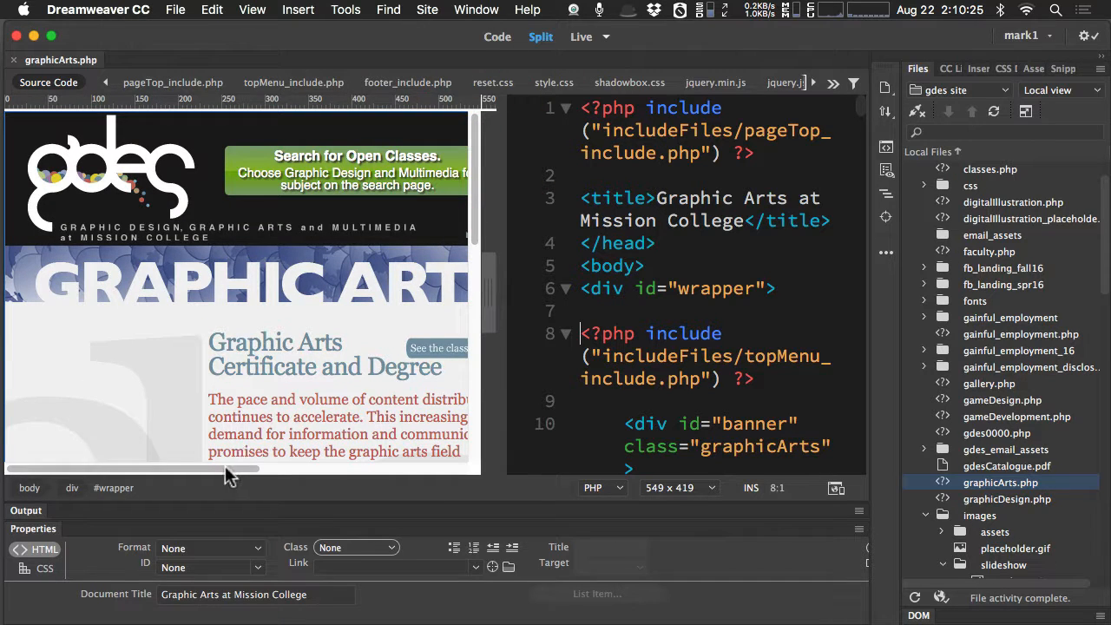
{"action": "left_click_drag", "start_coordinate": [228, 469], "coordinate": [166, 467]}
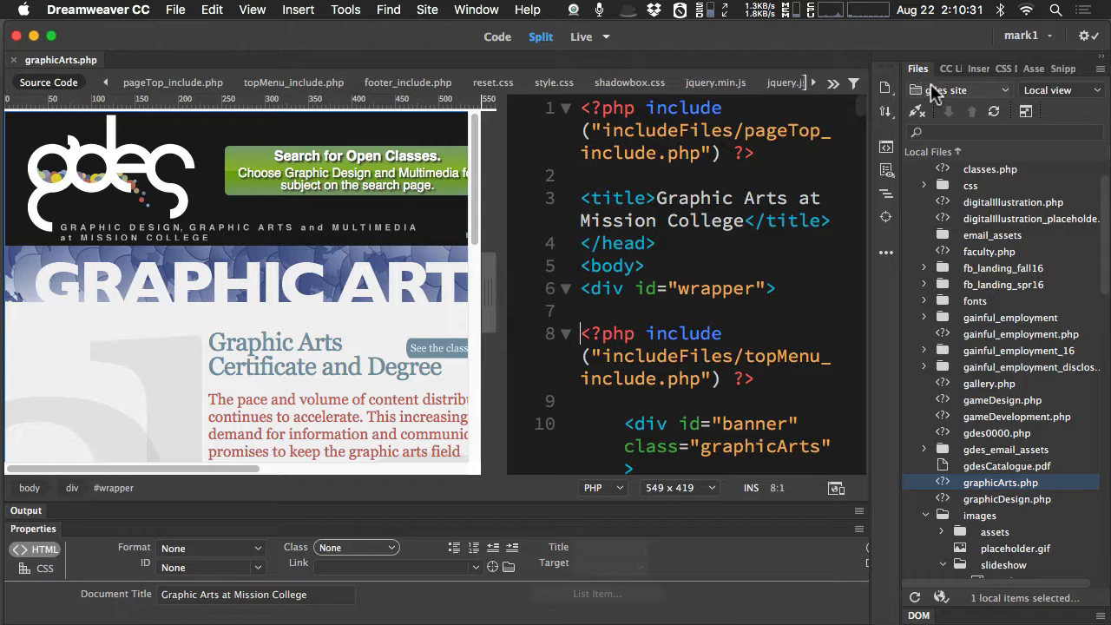
Open the site setup of gdes site from the managed sites and show its server list.
{"action": "left_click", "coordinate": [427, 9]}
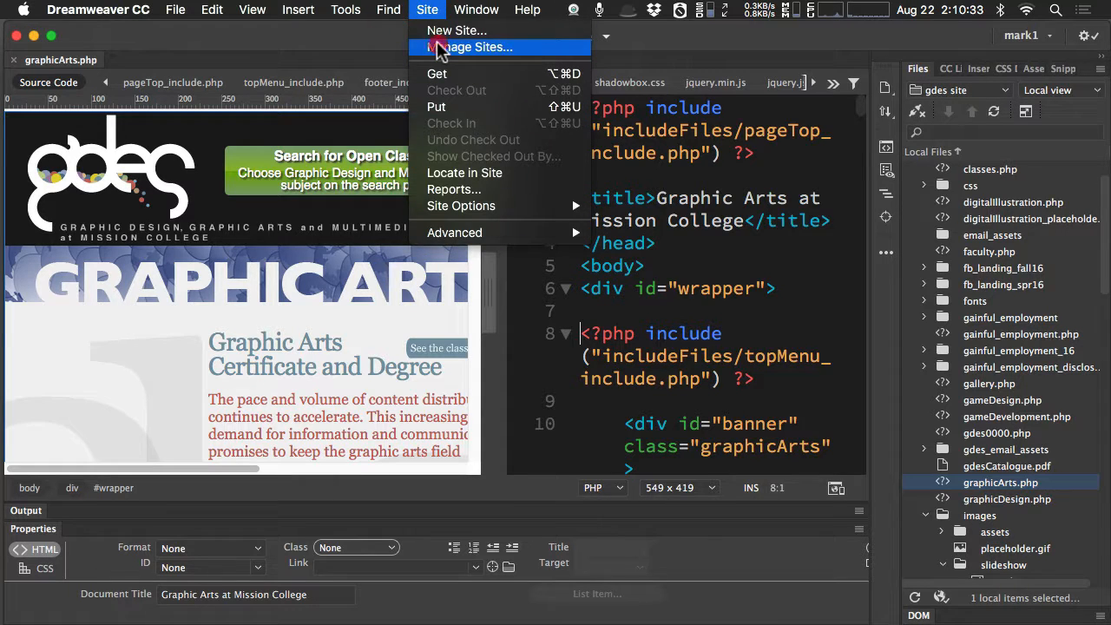
{"action": "left_click", "coordinate": [452, 47]}
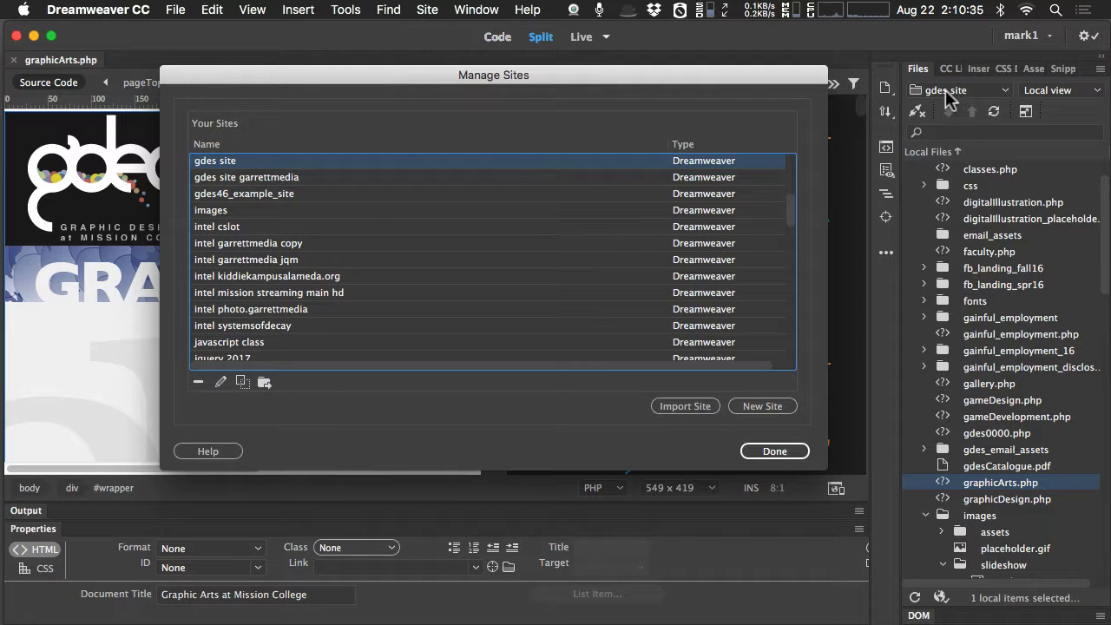
{"action": "double_click", "coordinate": [222, 161]}
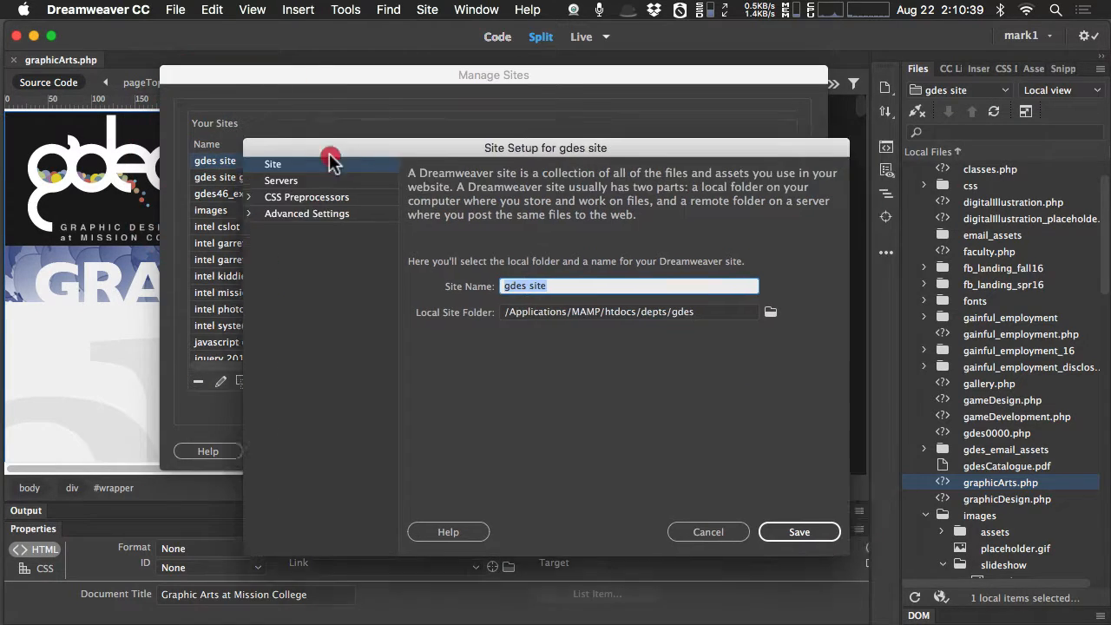
{"action": "left_click_drag", "start_coordinate": [329, 155], "coordinate": [220, 134]}
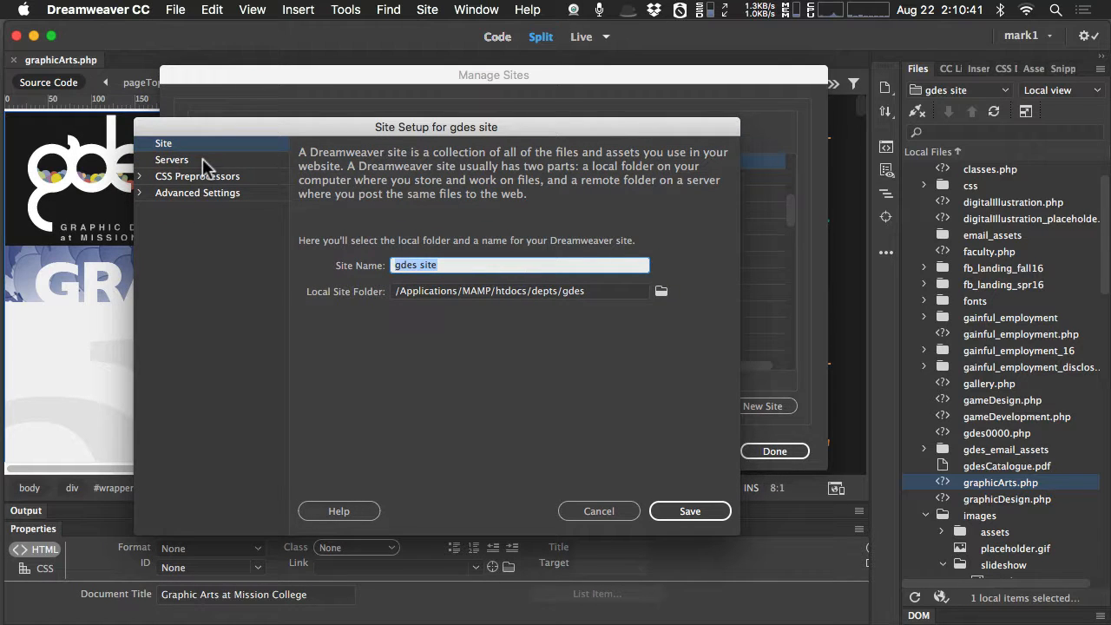
{"action": "left_click", "coordinate": [202, 163]}
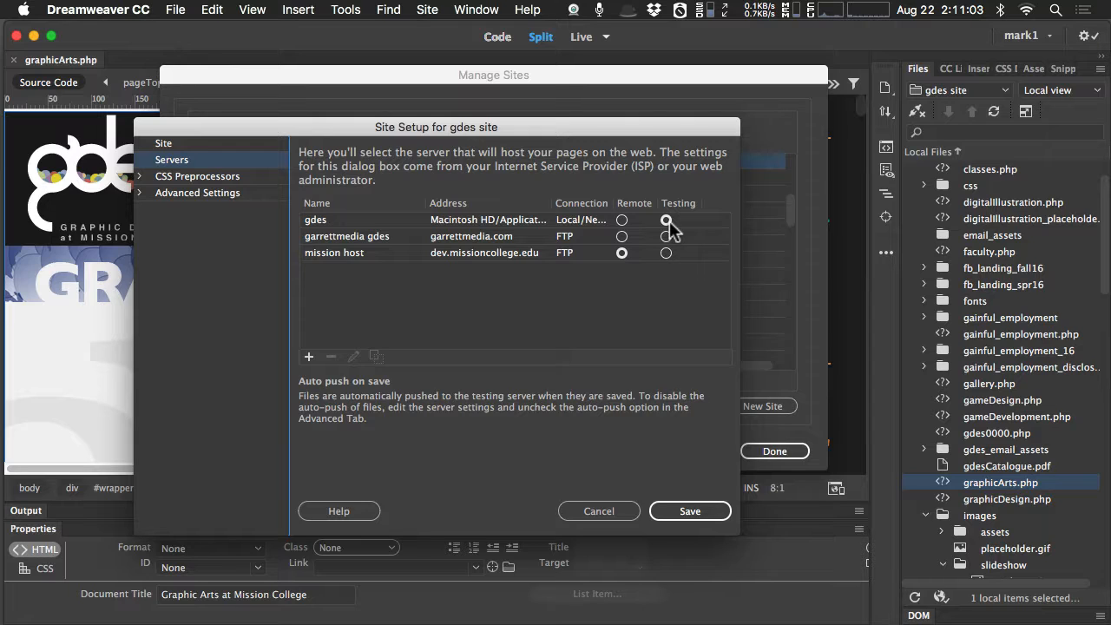
Inspect the gdes testing server's folder path and web URL, and leave its settings without saving.
{"action": "left_click", "coordinate": [510, 222]}
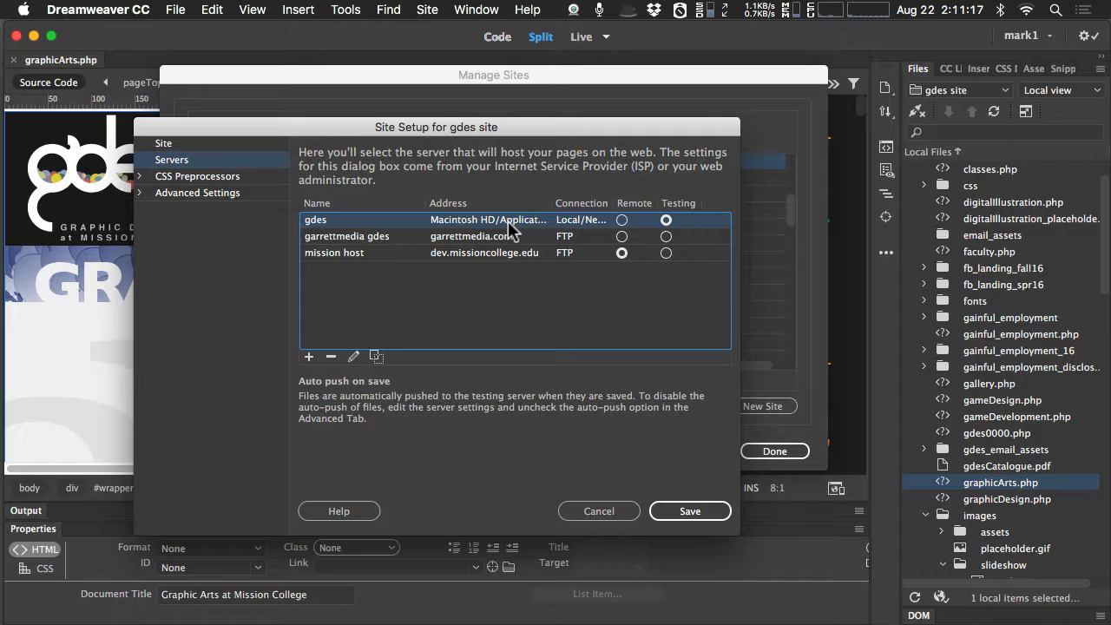
{"action": "double_click", "coordinate": [460, 215]}
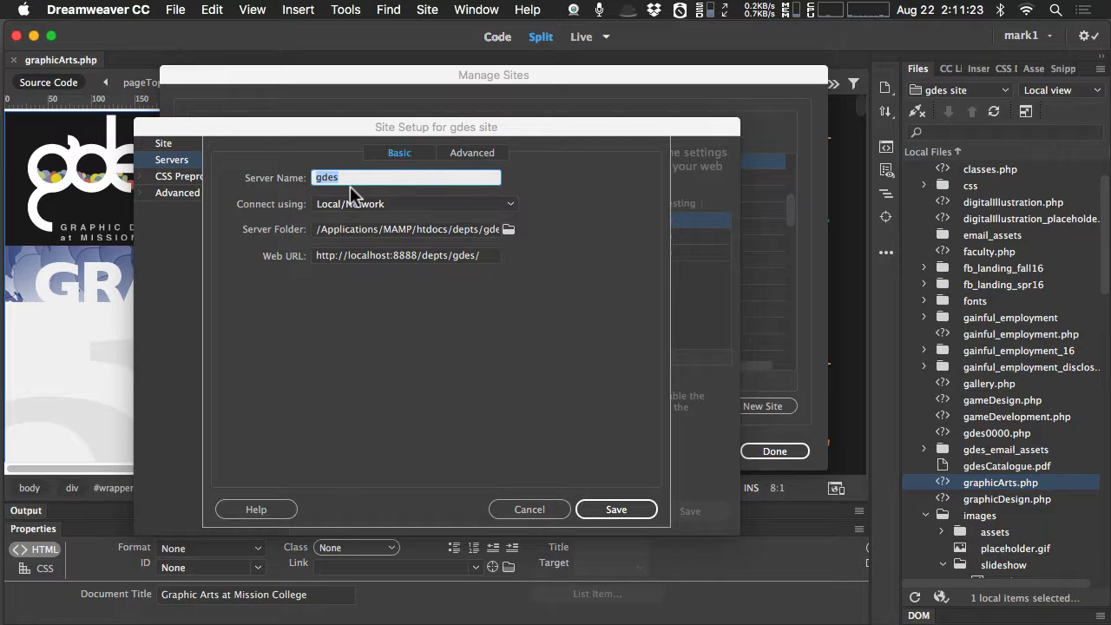
{"action": "left_click", "coordinate": [390, 234]}
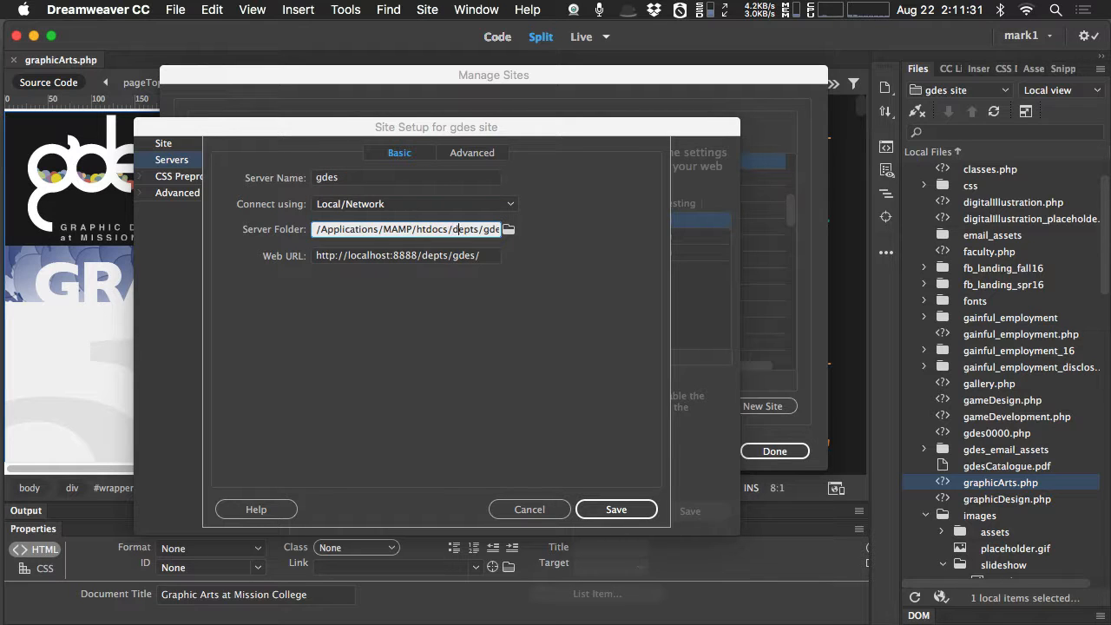
{"action": "key", "text": "Right"}
{"action": "key", "text": "Right"}
{"action": "key", "text": "Right"}
{"action": "key", "text": "Right"}
{"action": "key", "text": "Right"}
{"action": "key", "text": "Right"}
{"action": "key", "text": "Right"}
{"action": "key", "text": "Right"}
{"action": "key", "text": "Right"}
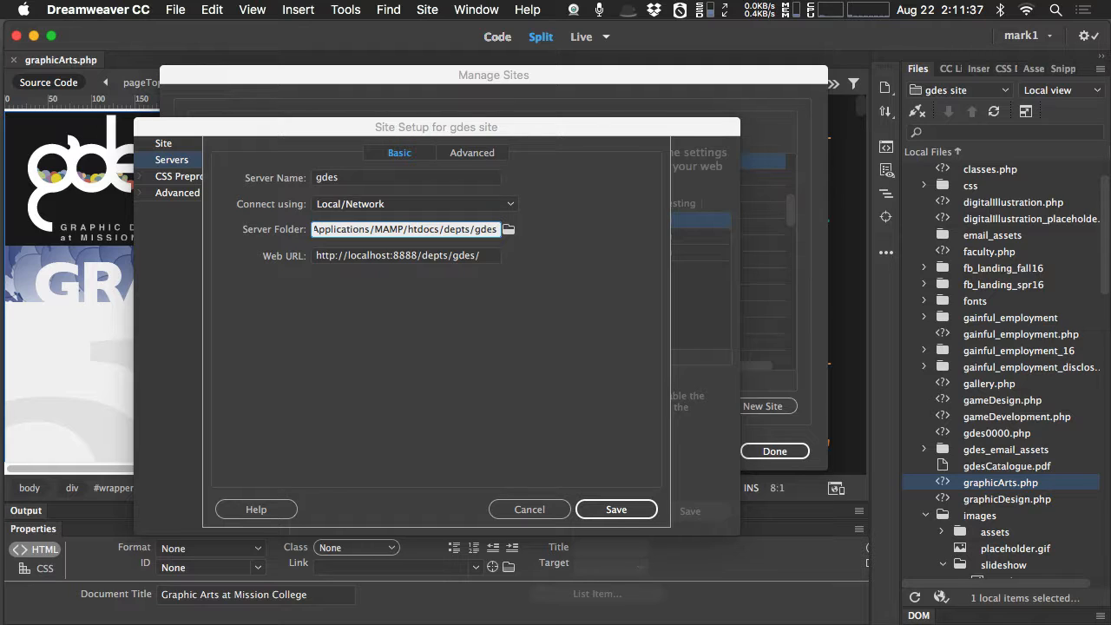
{"action": "left_click", "coordinate": [484, 257]}
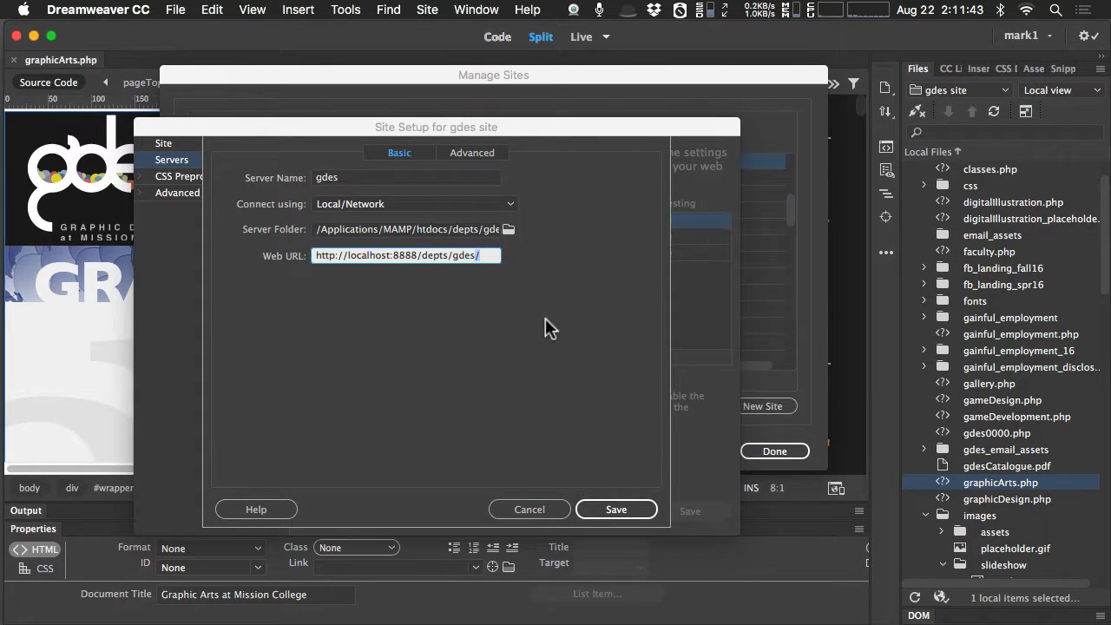
{"action": "left_click", "coordinate": [529, 512]}
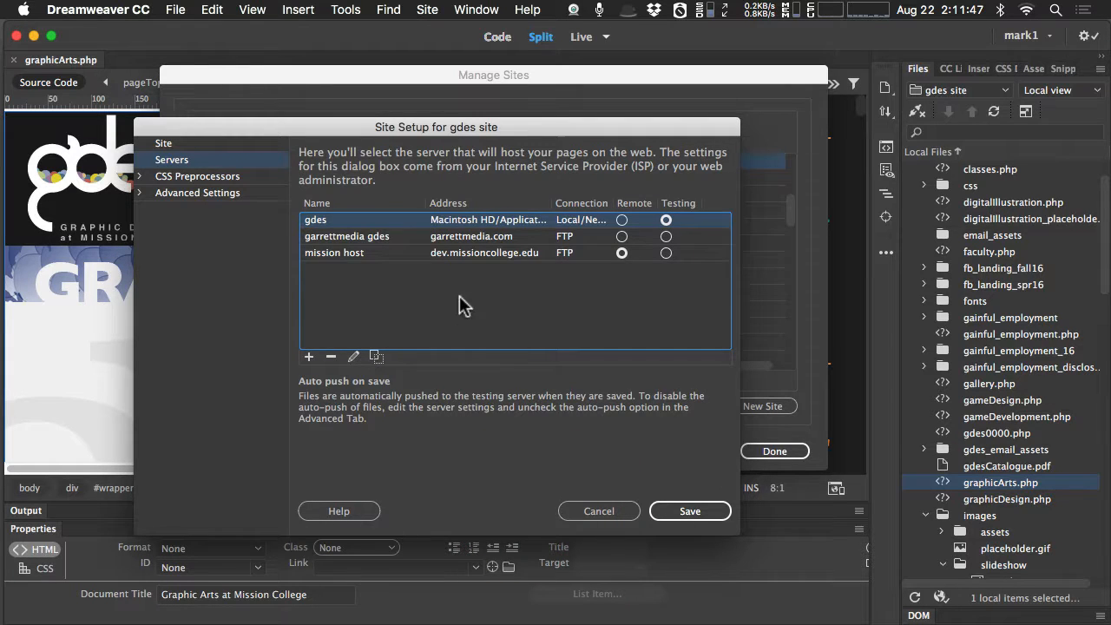
Open the settings of the mission host remote server and test its FTP connection.
{"action": "left_click", "coordinate": [401, 253]}
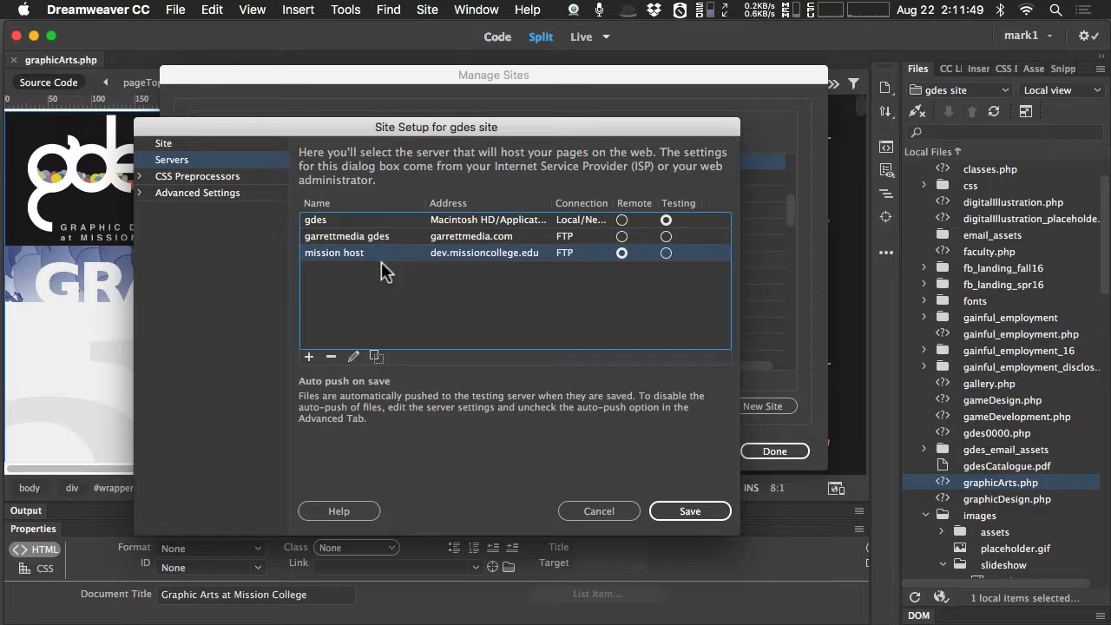
{"action": "left_click", "coordinate": [376, 255]}
{"action": "double_click", "coordinate": [375, 253]}
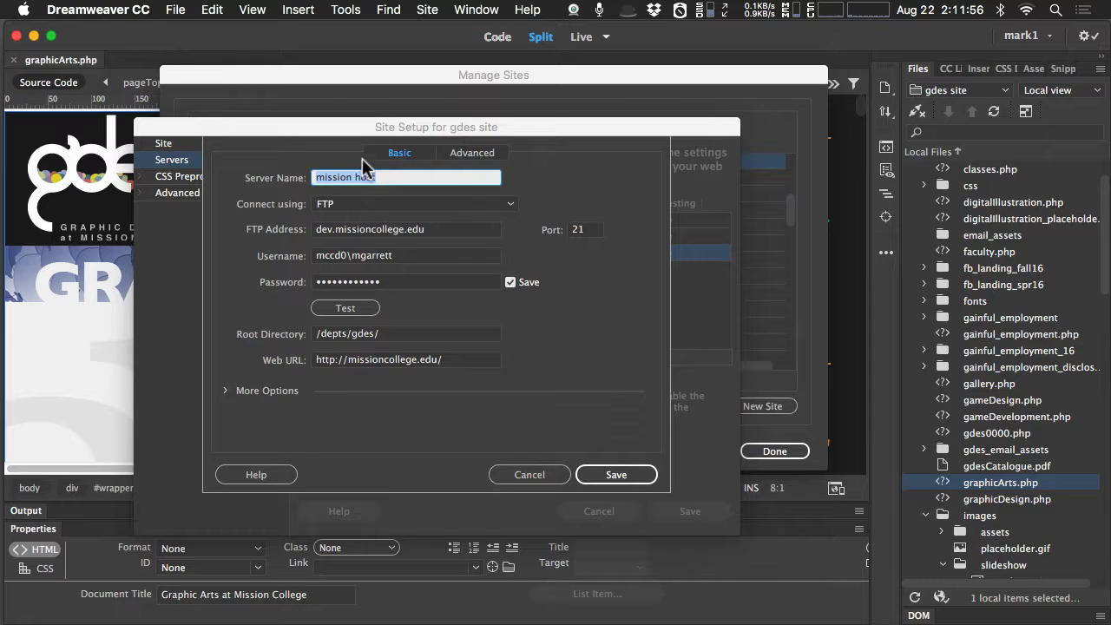
{"action": "left_click", "coordinate": [351, 308]}
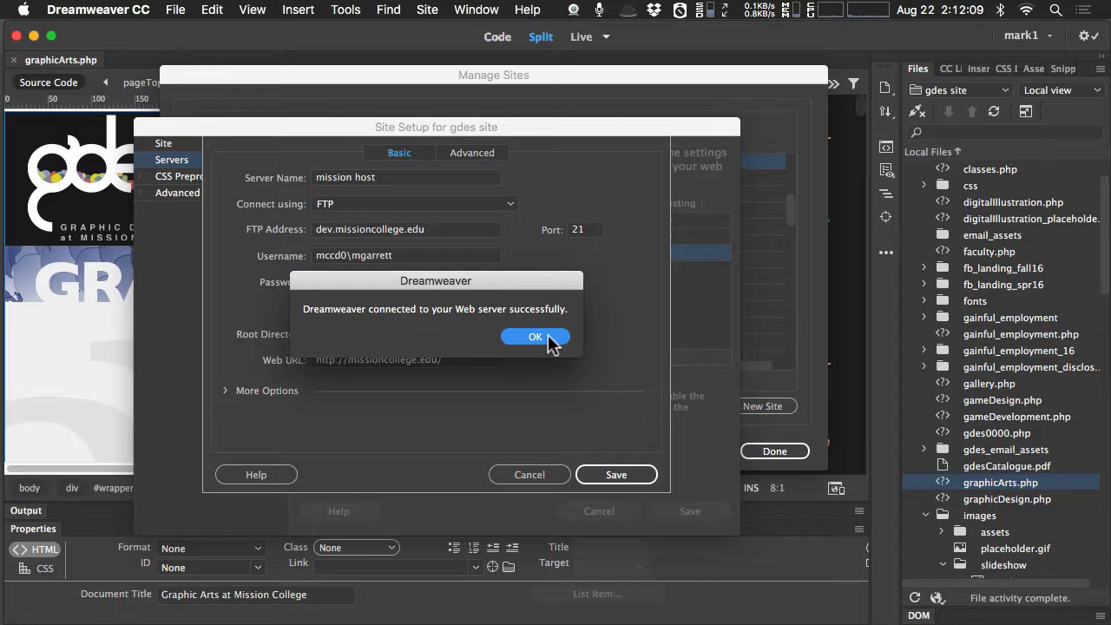
Inspect the mission host server's root directory and leave its settings without saving.
{"action": "left_click", "coordinate": [547, 336]}
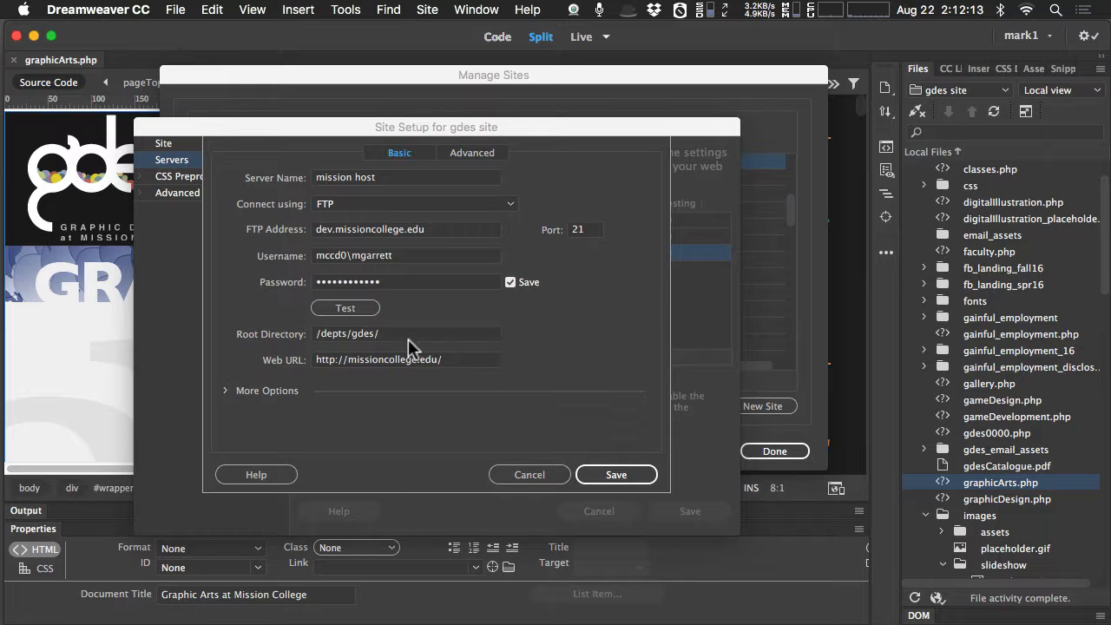
{"action": "left_click_drag", "start_coordinate": [401, 338], "coordinate": [291, 345]}
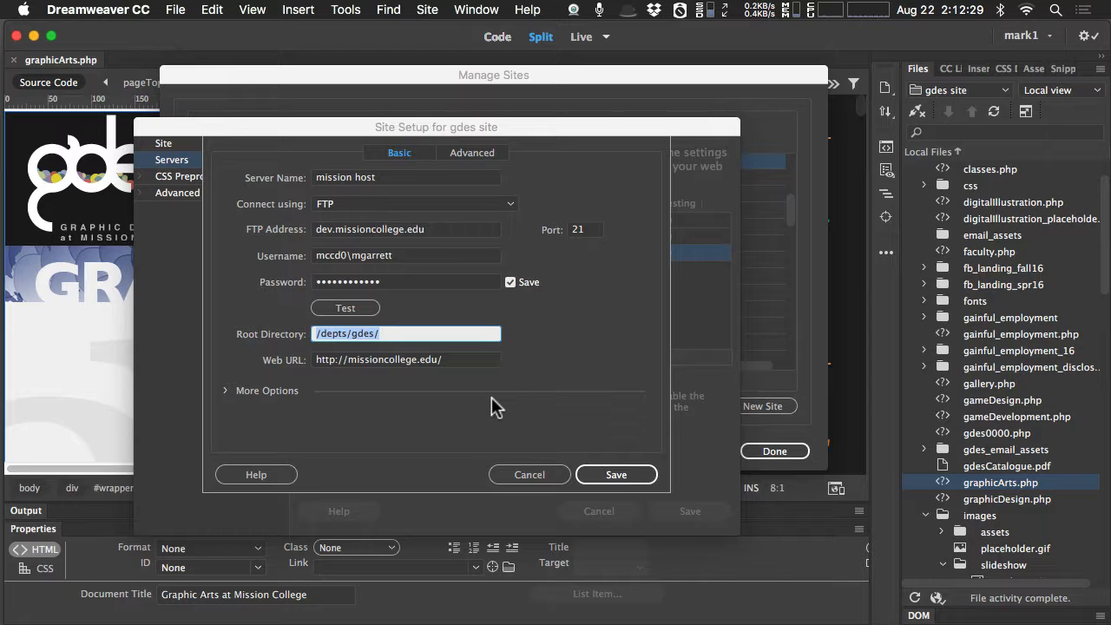
{"action": "left_click", "coordinate": [532, 478]}
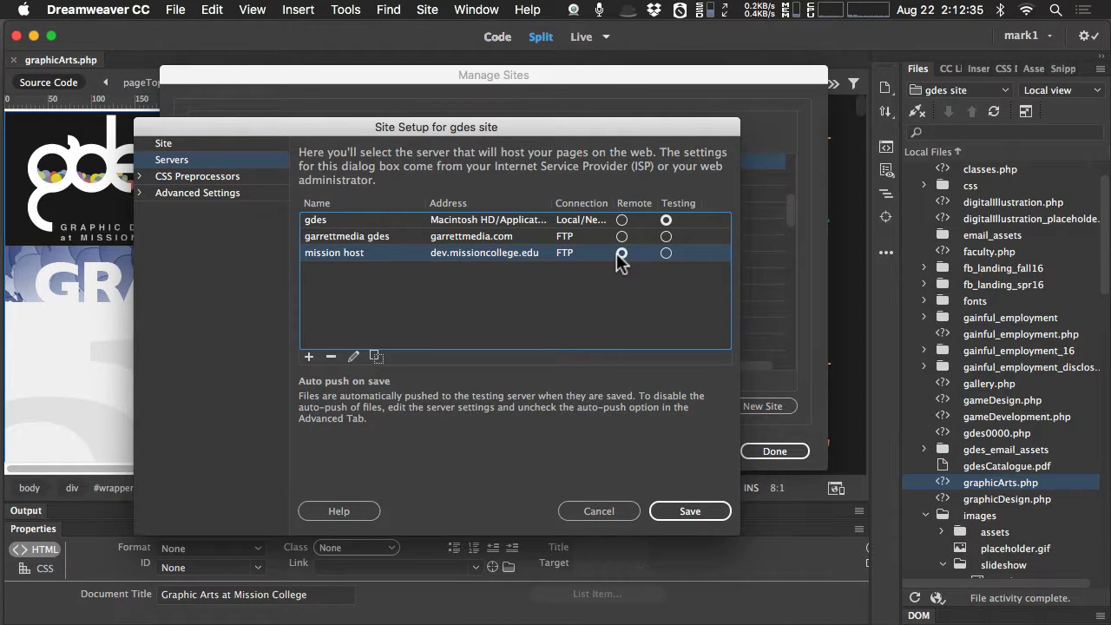
Review the remote and testing roles in the gdes site's server list, and open a blank new server form without saving it.
{"action": "left_click", "coordinate": [668, 218]}
{"action": "left_click", "coordinate": [478, 239]}
{"action": "left_click", "coordinate": [477, 290]}
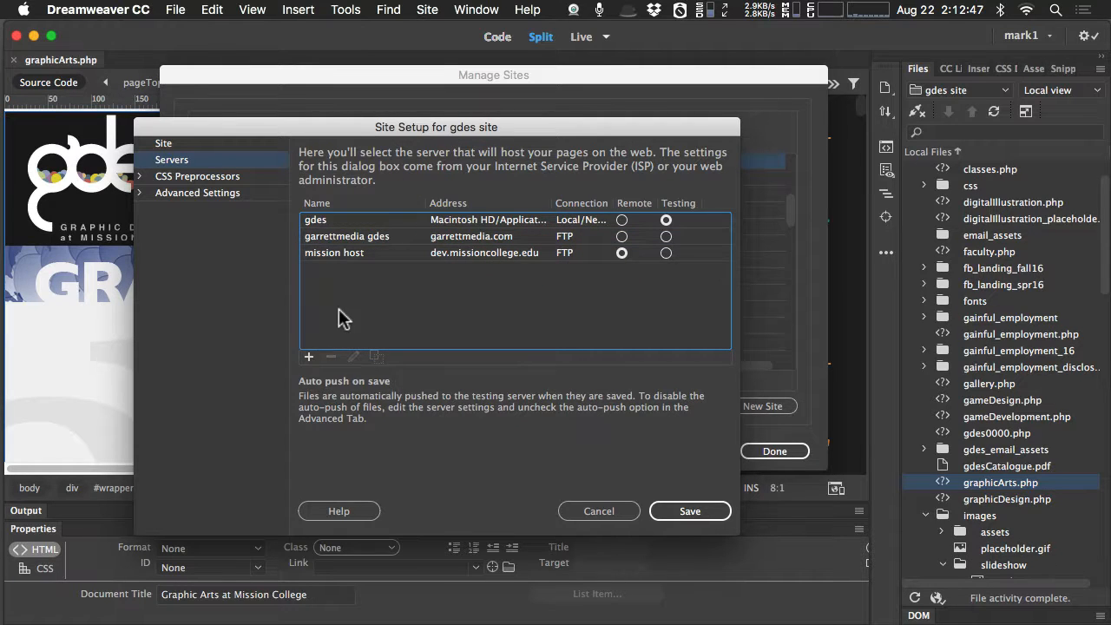
{"action": "left_click", "coordinate": [309, 358]}
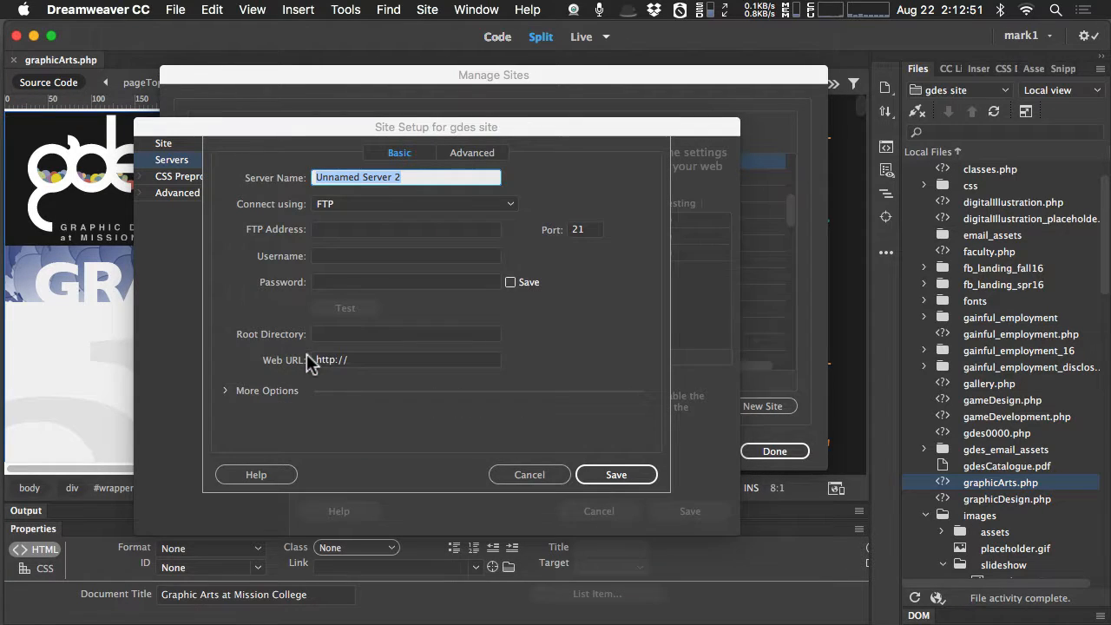
{"action": "left_click", "coordinate": [530, 475]}
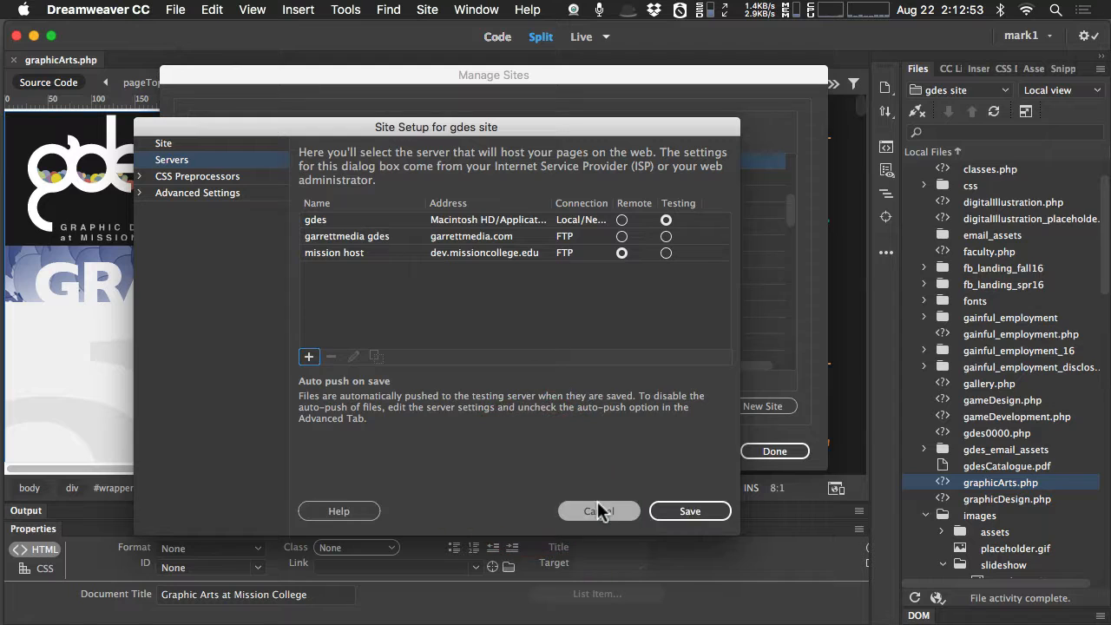
Leave the gdes site setup without saving, close the managed sites and switch to the site creation outline in TextWrangler.
{"action": "left_click", "coordinate": [599, 510]}
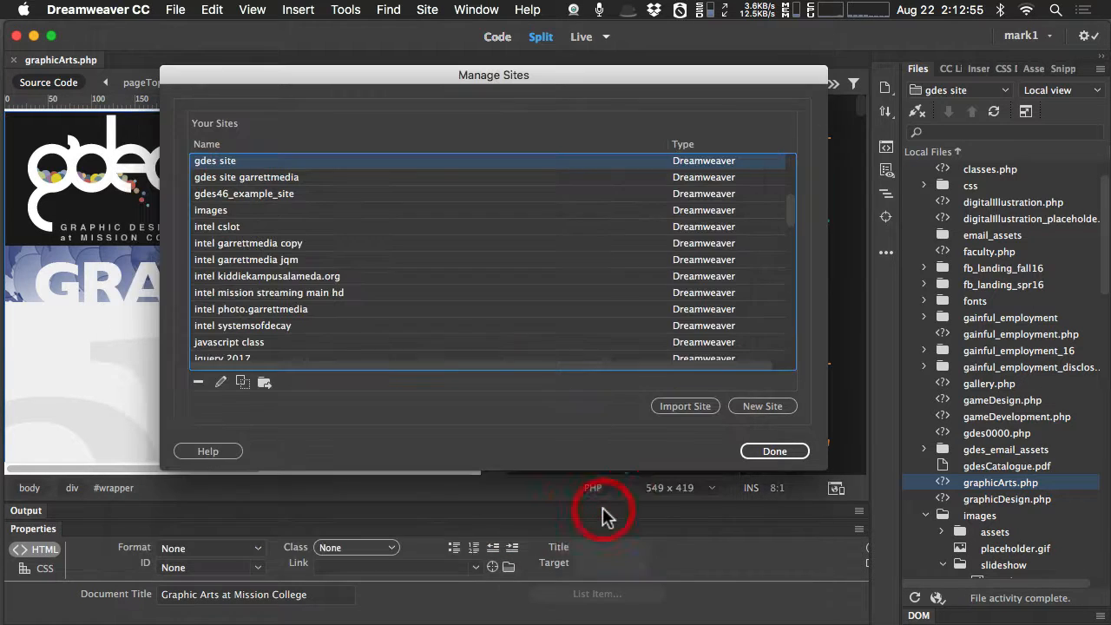
{"action": "left_click", "coordinate": [767, 450]}
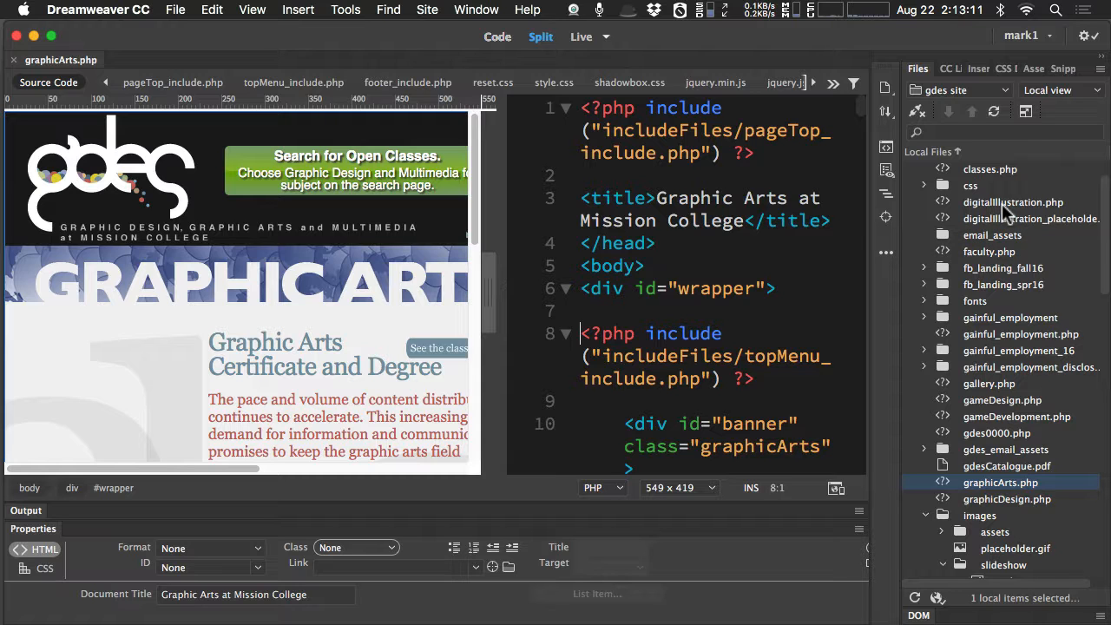
{"action": "left_click_drag", "start_coordinate": [1110, 197], "coordinate": [160, 29]}
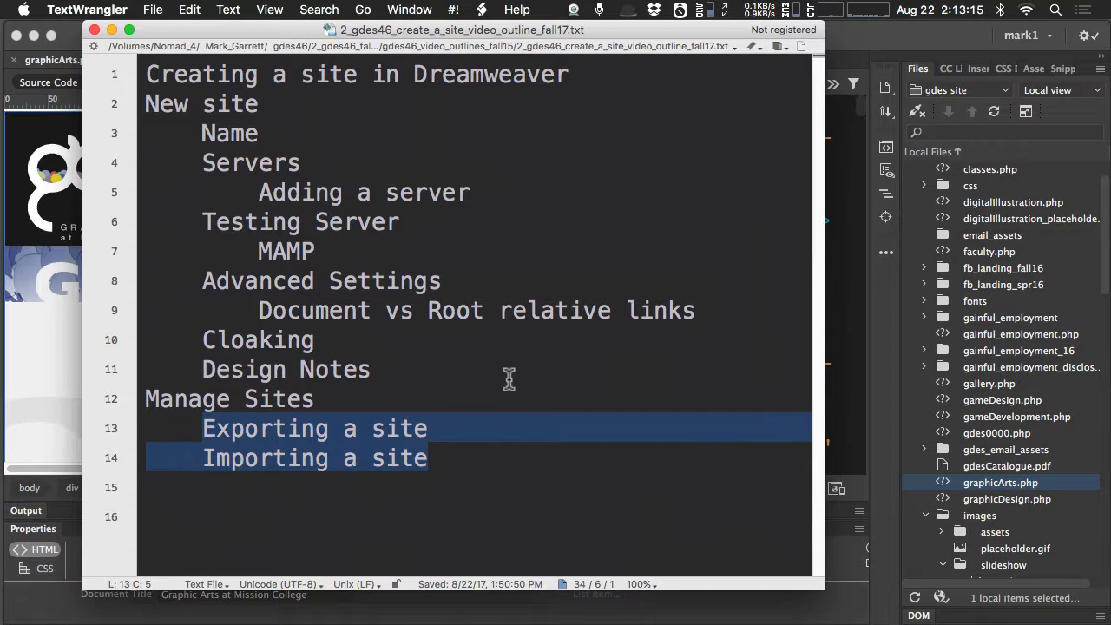